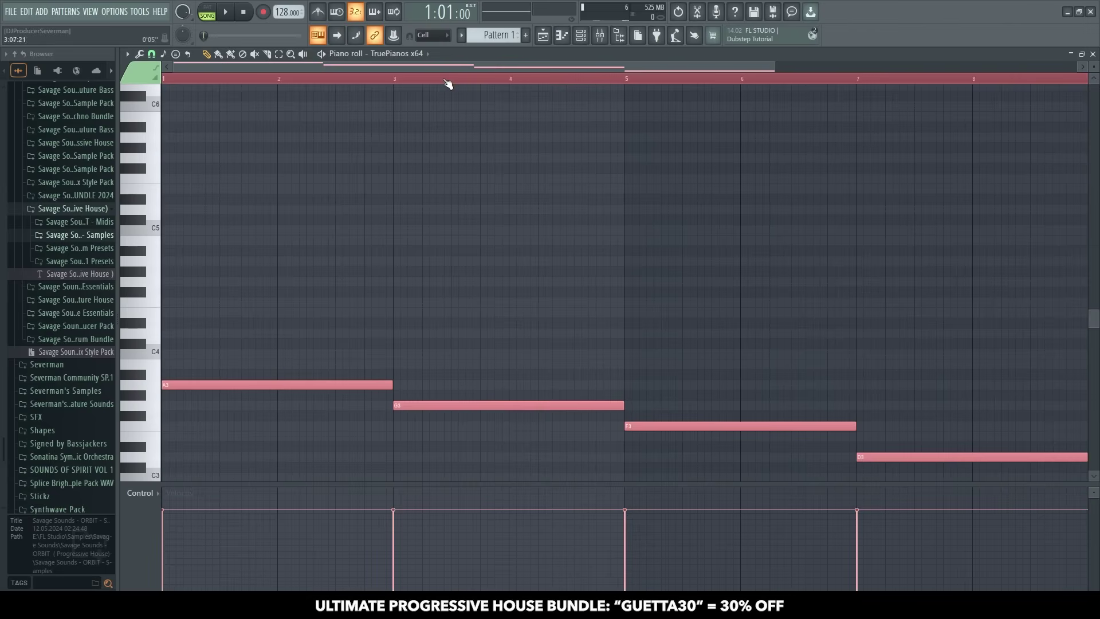
# - Duplicate the four root notes one octave higher and play the pattern back in pattern mode
pyautogui.keyDown('shift'); pyautogui.moveTo(248, 386); pyautogui.dragTo(199, 262); pyautogui.keyUp('shift')
pyautogui.press('space')
pyautogui.click(207, 12)
pyautogui.press('space')
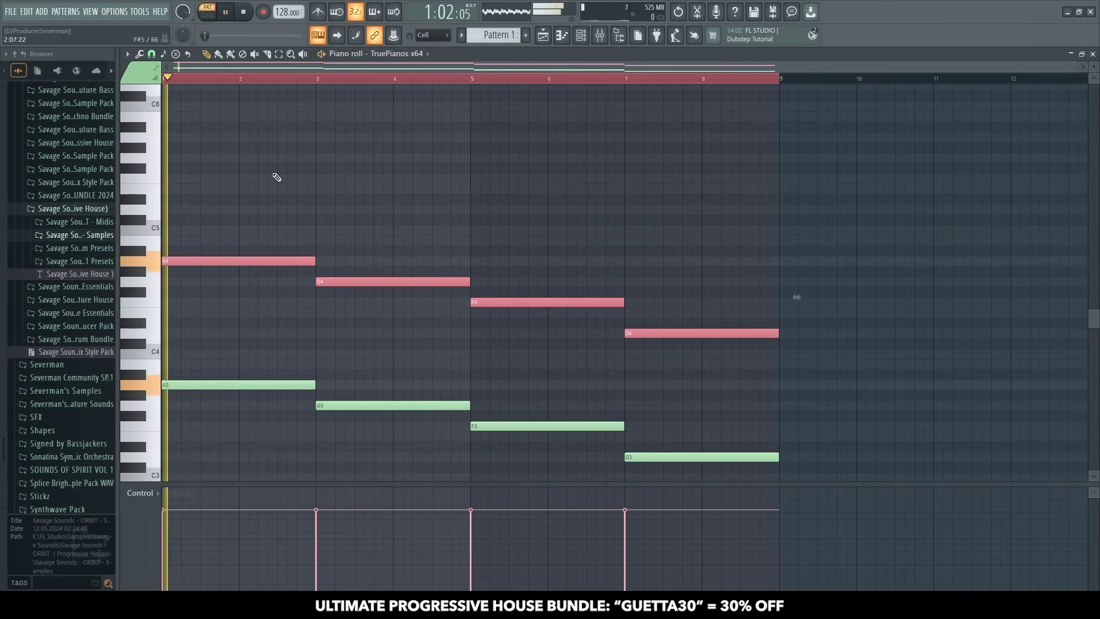
pyautogui.press('space')
# - Add two-bar C5 notes to the chords at bars 1, 3 and 5, and an A4 note at bar 7
pyautogui.click(273, 171)
pyautogui.rightClick(272, 171)
pyautogui.moveTo(235, 199); pyautogui.dragTo(114, 234)
pyautogui.press('space')
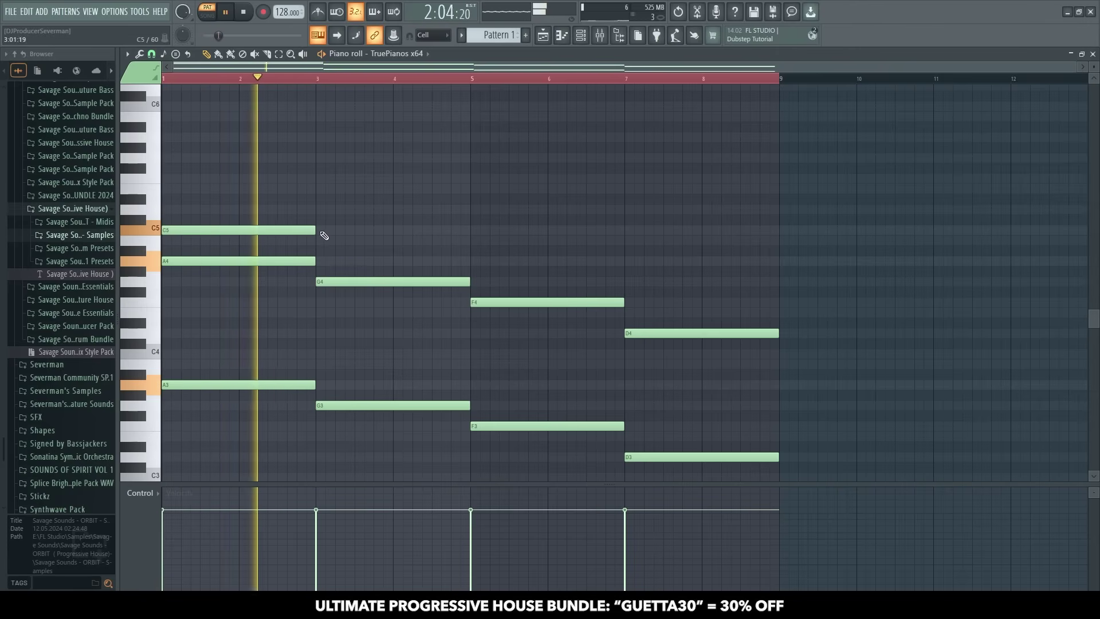
pyautogui.click(323, 231)
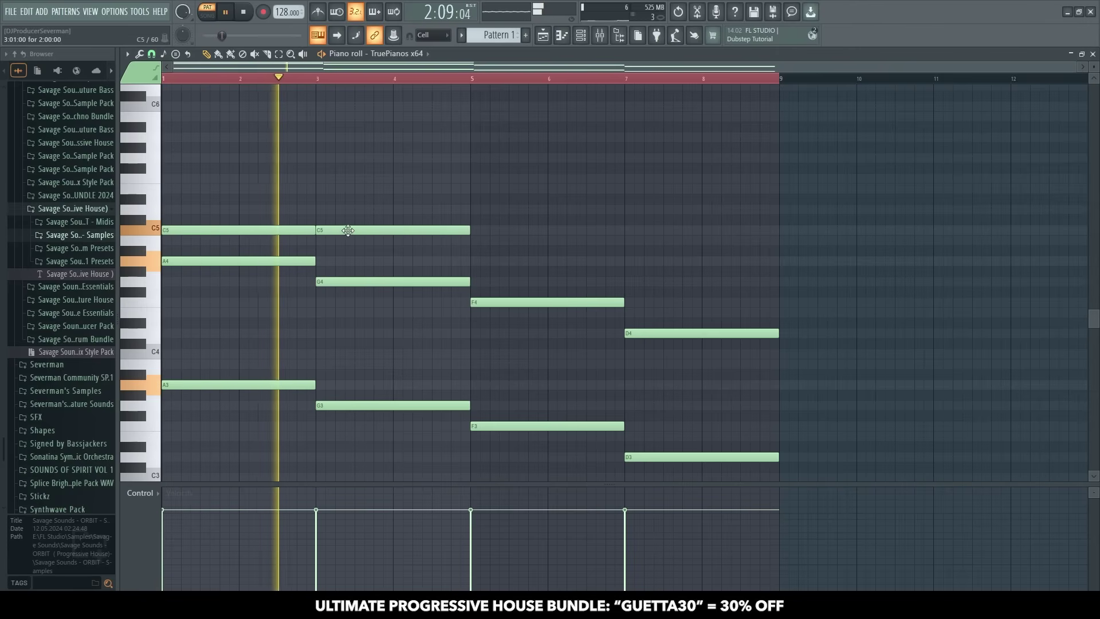
pyautogui.click(474, 231)
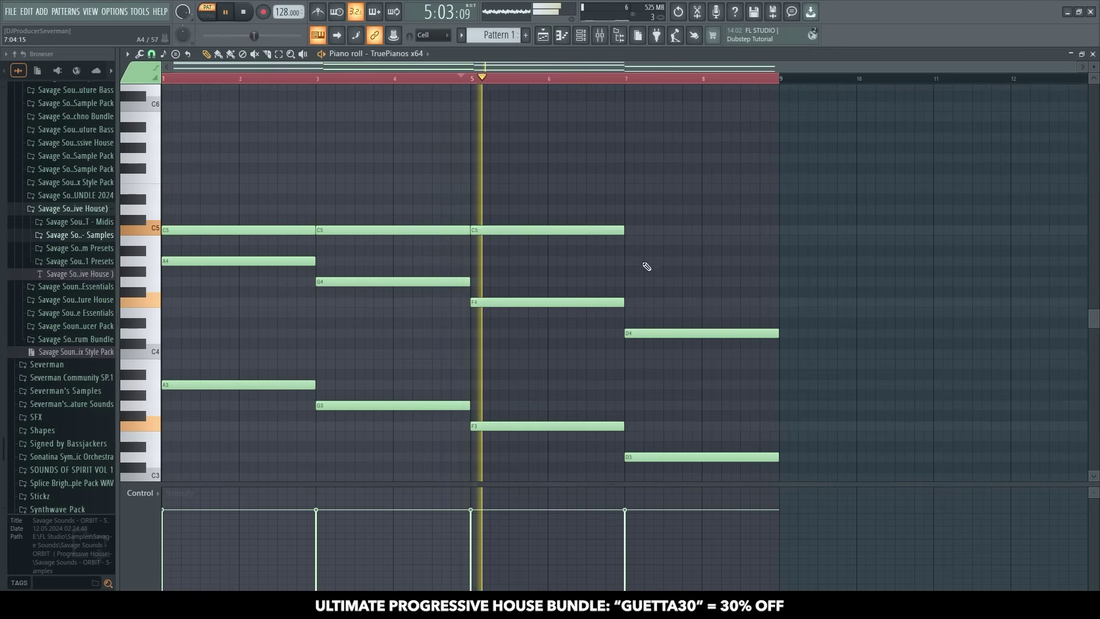
pyautogui.press('space')
pyautogui.moveTo(630, 270); pyautogui.dragTo(633, 256)
# - Add a two-bar E5 note to the chord at bar 1 and a G5 note to the chord at bar 3
pyautogui.moveTo(172, 199); pyautogui.dragTo(173, 189)
pyautogui.press('space')
pyautogui.click(318, 189)
pyautogui.click(307, 77)
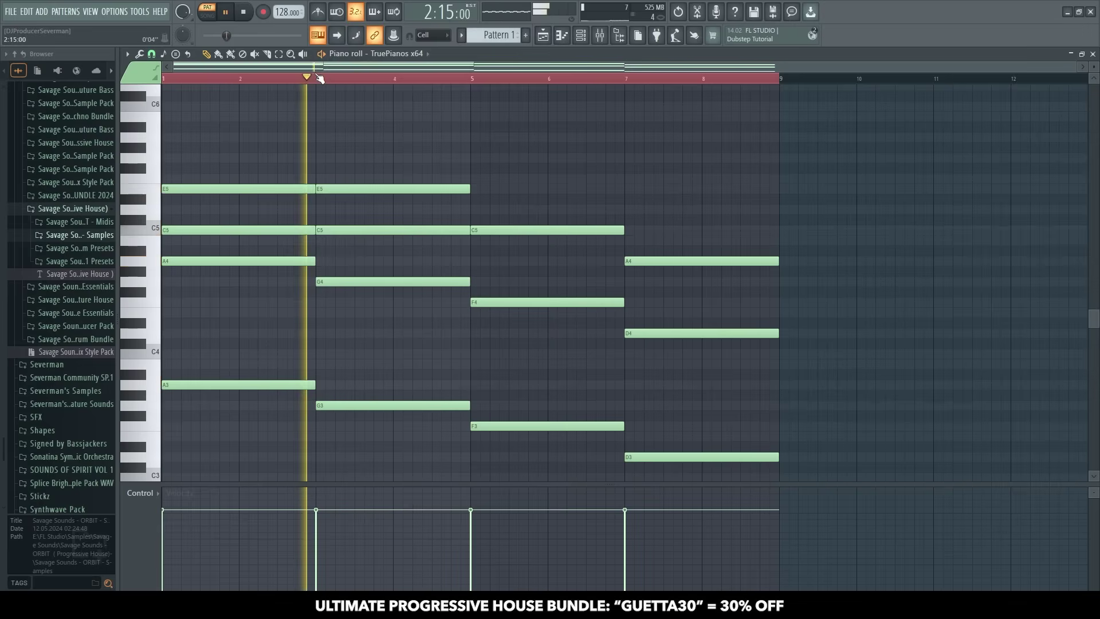
pyautogui.press('space')
pyautogui.moveTo(434, 186); pyautogui.dragTo(430, 157)
pyautogui.press('space')
# - Add a two-bar E5 note at bar 5 and a D5 note at bar 7, auditioning the chord changes
pyautogui.click(485, 185)
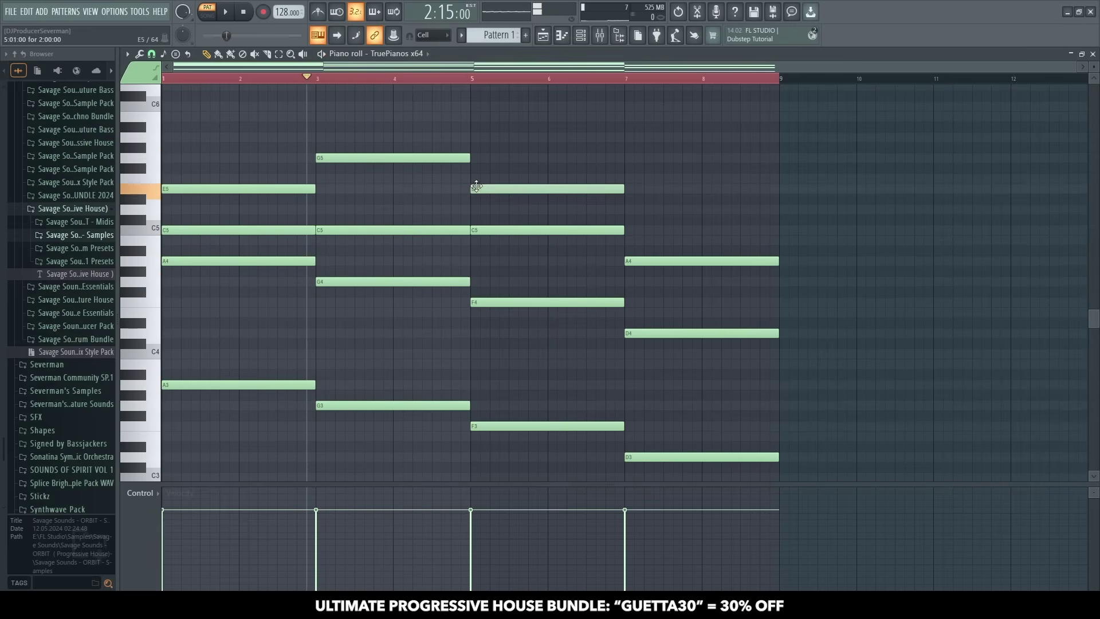
pyautogui.moveTo(485, 184); pyautogui.dragTo(466, 178)
pyautogui.click(436, 79)
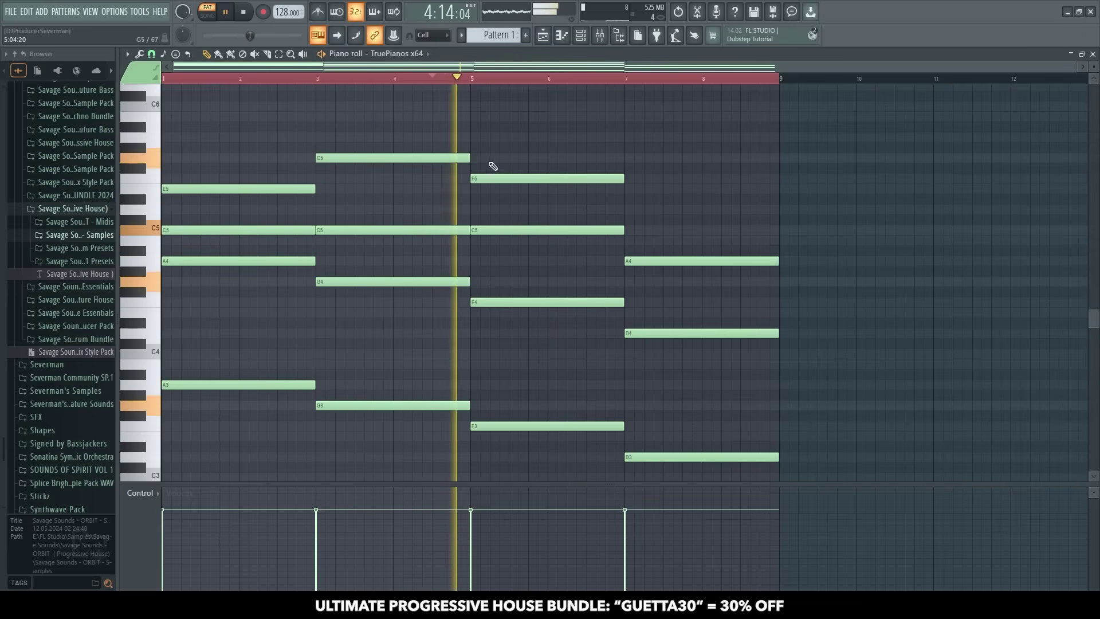
pyautogui.click(463, 81)
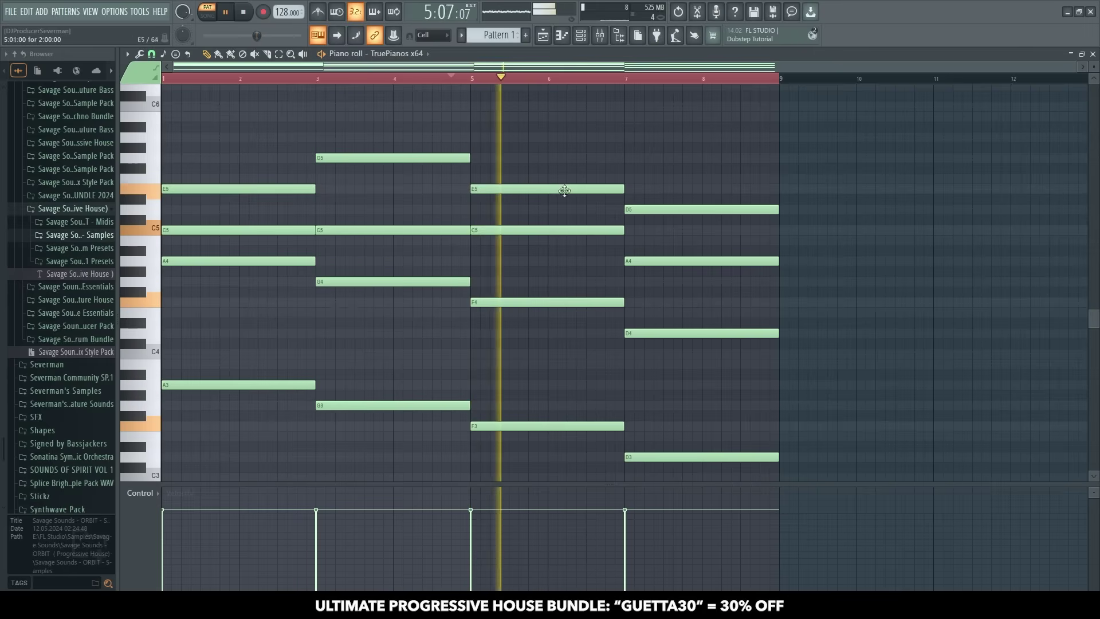
pyautogui.click(616, 79)
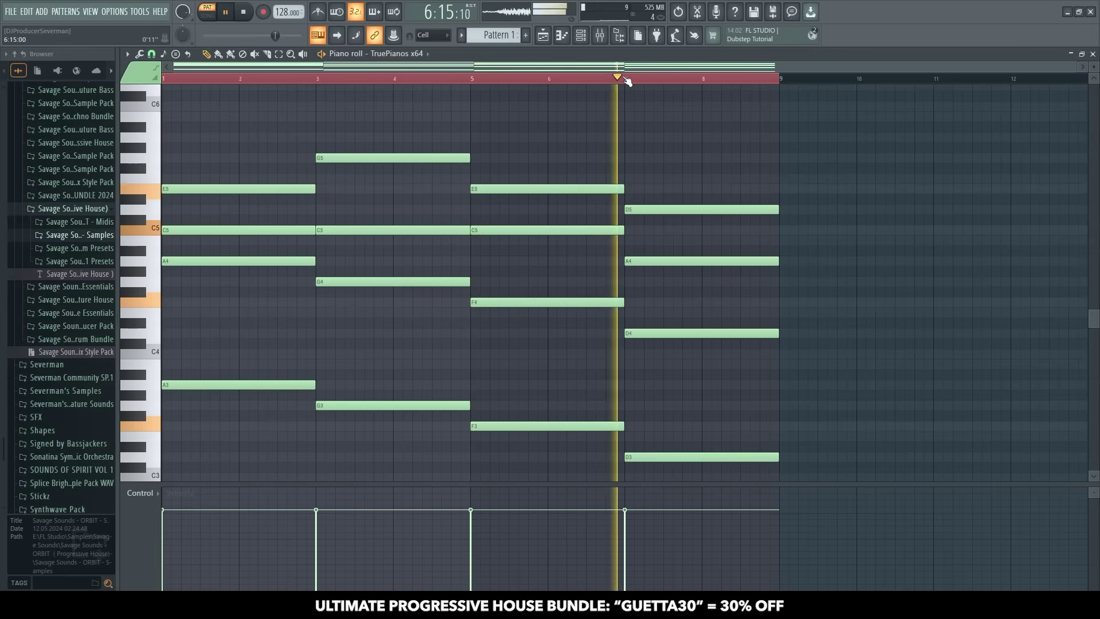
# - Top the chords with two-bar C6 notes at bars 1 and 3 and A5 notes at bars 5 and 7
pyautogui.scroll(3, 562, 253)
pyautogui.click(283, 198)
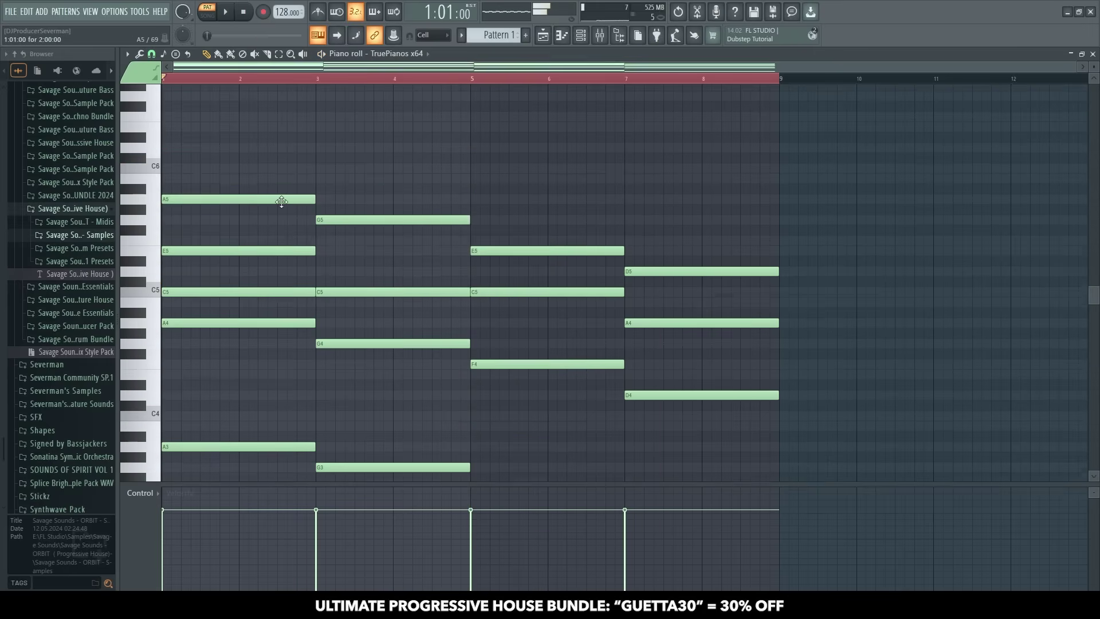
pyautogui.moveTo(282, 198); pyautogui.dragTo(262, 167)
pyautogui.click(321, 169)
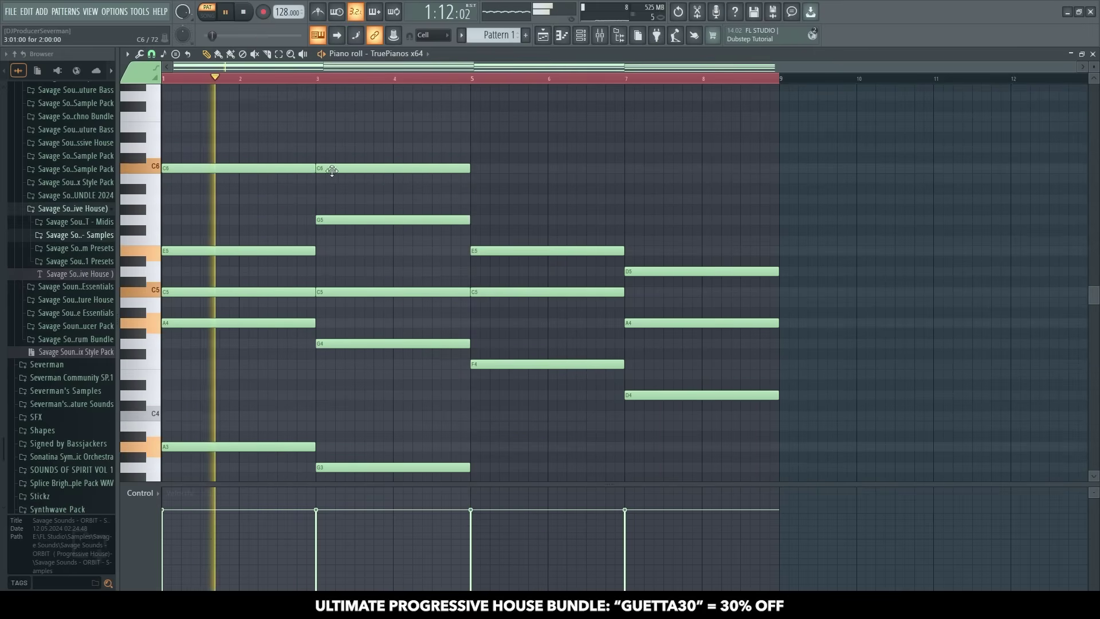
pyautogui.click(484, 199)
pyautogui.click(451, 79)
pyautogui.click(629, 200)
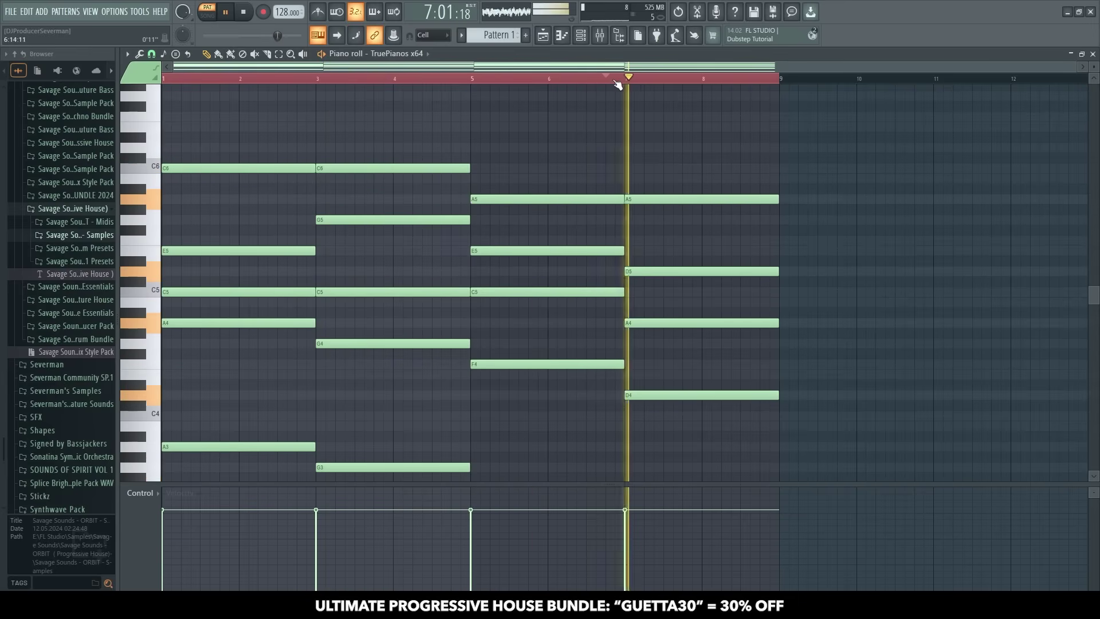
# - Play the arrangement to hear the chord pattern together with the vocal
pyautogui.scroll(-2, 530, 162)
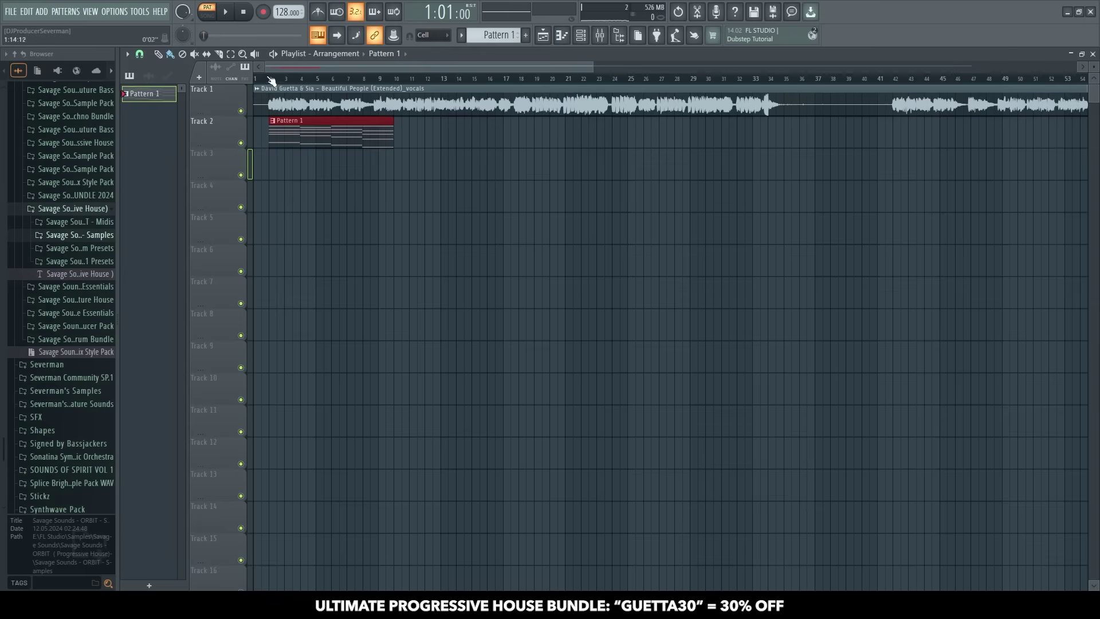
pyautogui.scroll(3, 271, 81)
pyautogui.press('space')
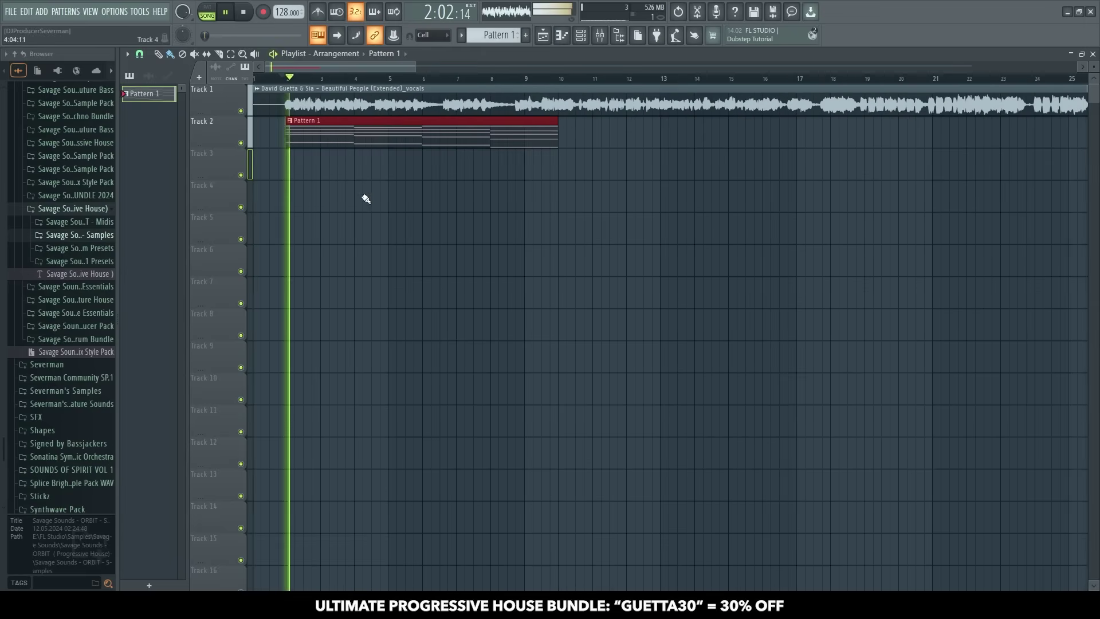
pyautogui.press('F6')
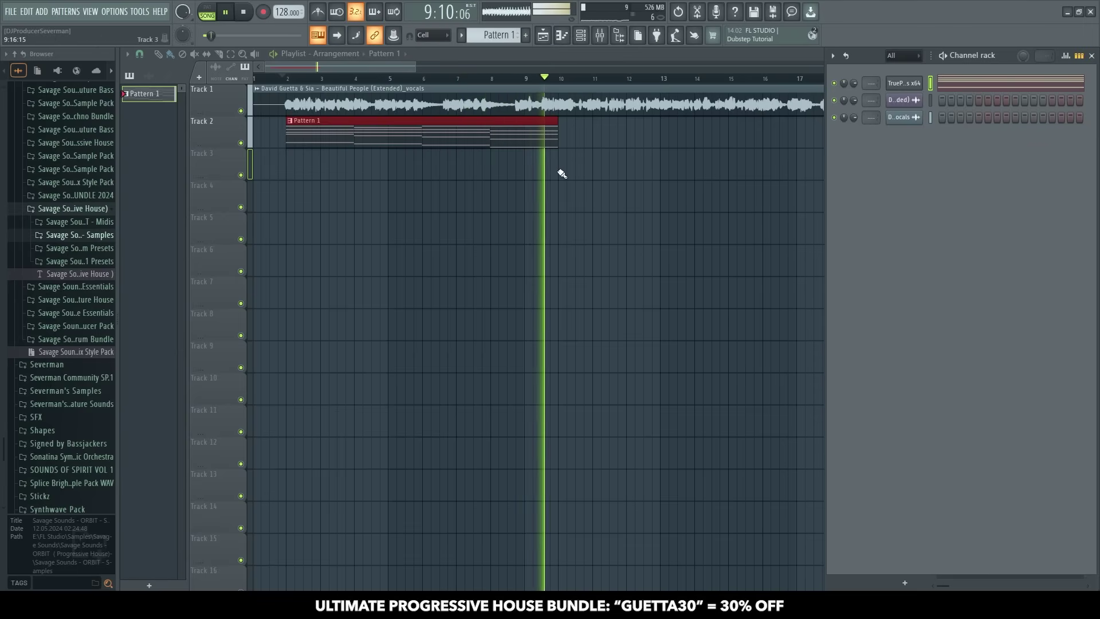
pyautogui.press('space')
# - Solo the Piano mixer track and load OTT into its effect slot 3
pyautogui.press('F9')
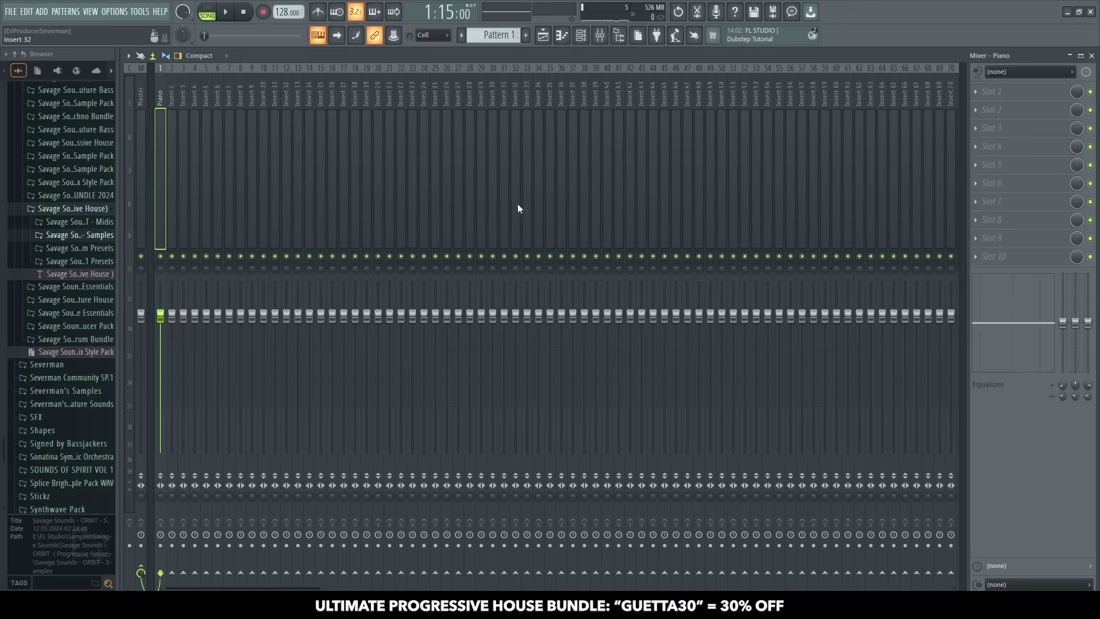
pyautogui.rightClick(164, 255)
pyautogui.click(995, 131)
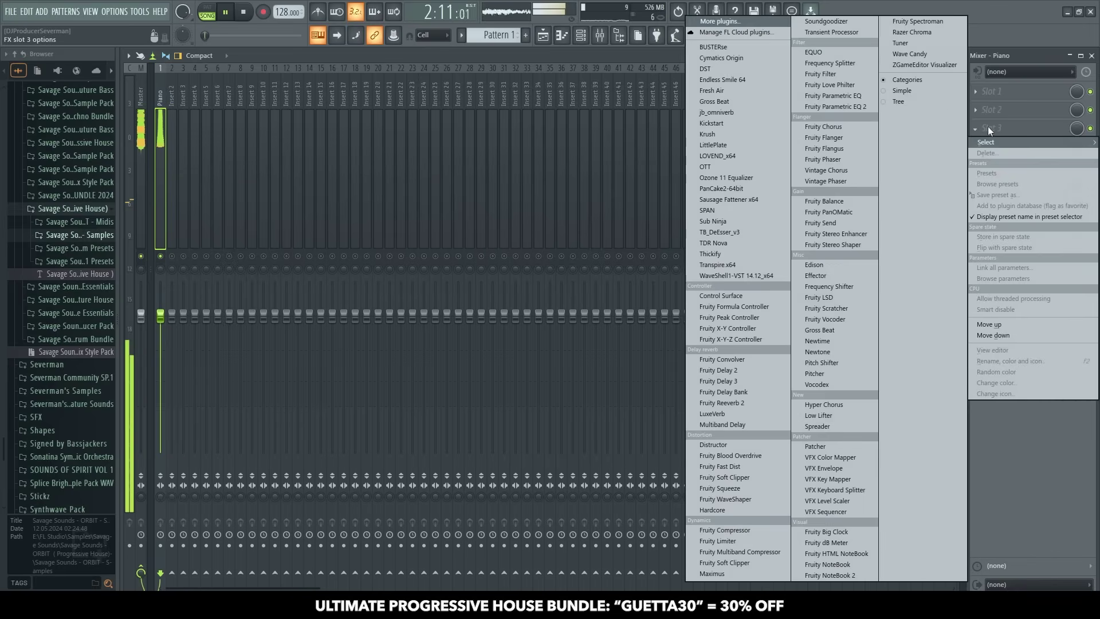
pyautogui.click(717, 166)
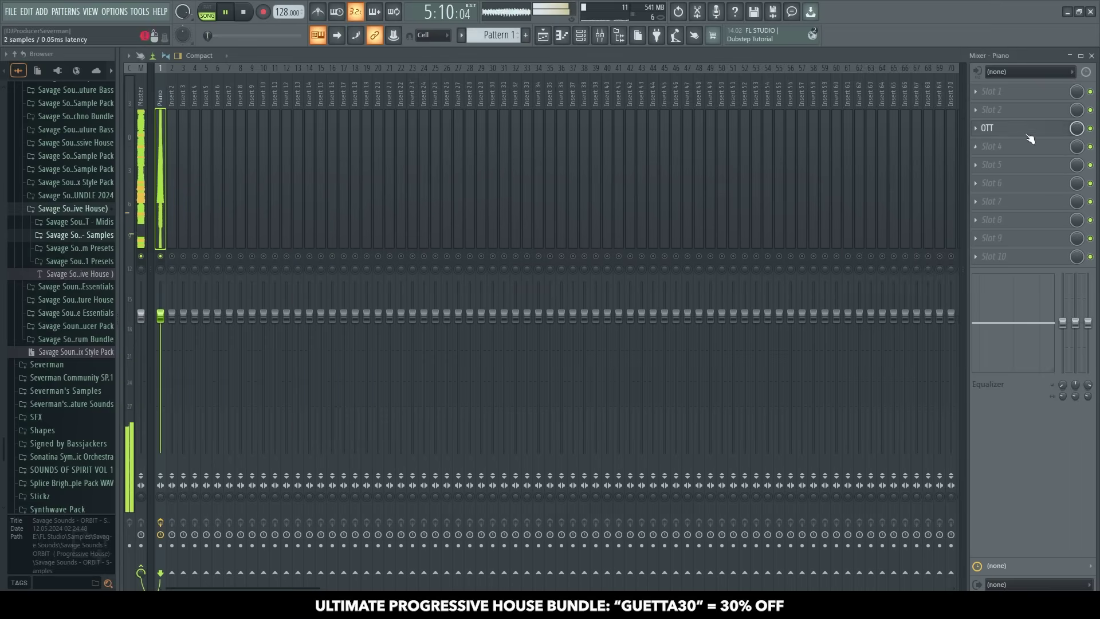
# - Load Cymatics Origin into effect slot 4 of the Piano track and adjust its resampling dial
pyautogui.click(997, 147)
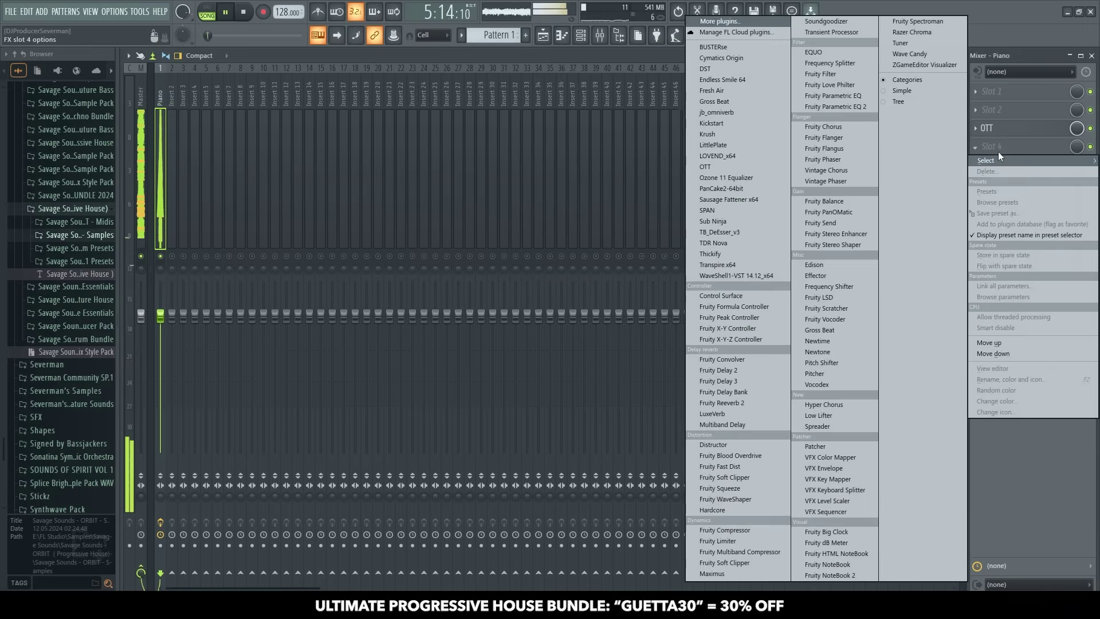
pyautogui.click(722, 57)
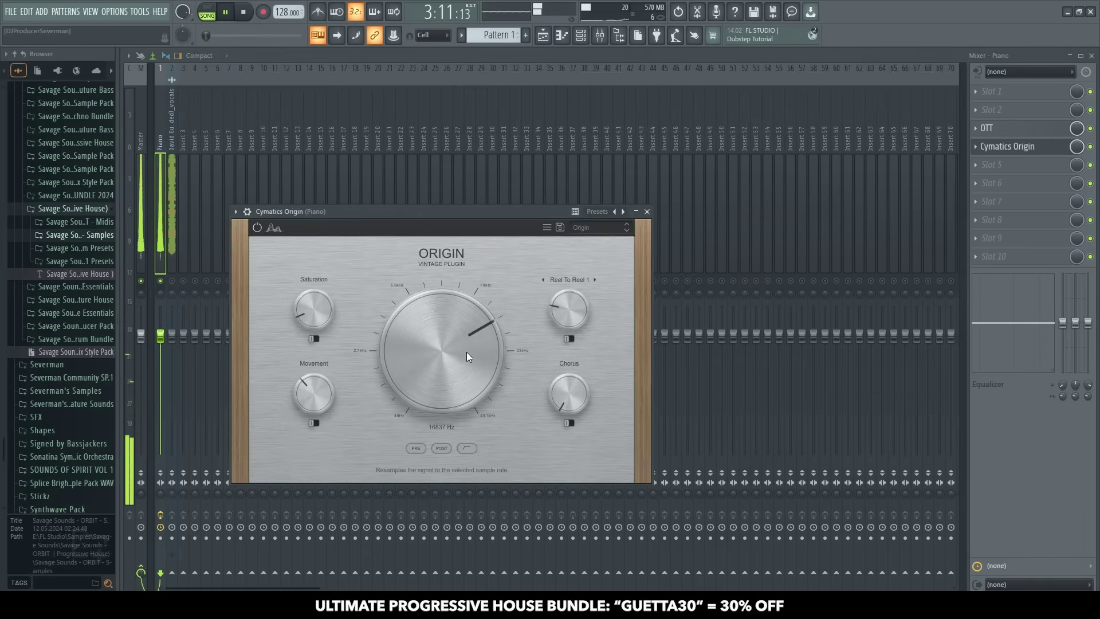
pyautogui.doubleClick(466, 352)
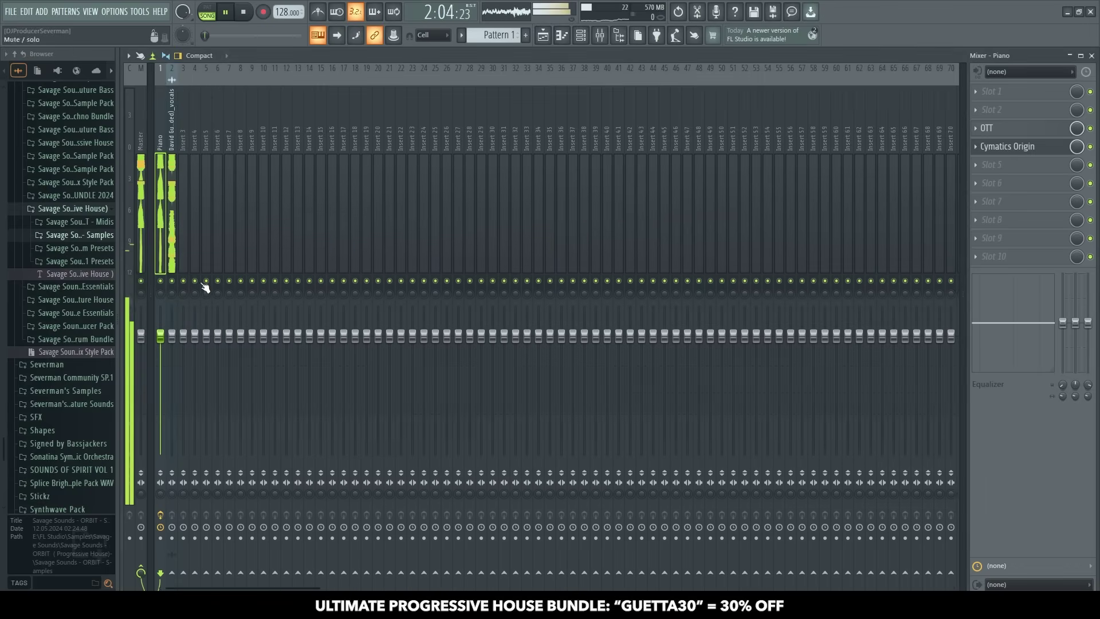
# - Load Fruity Reeverb 2 into slot 5 of the Piano track and adjust its wet level and low cut
pyautogui.click(1026, 164)
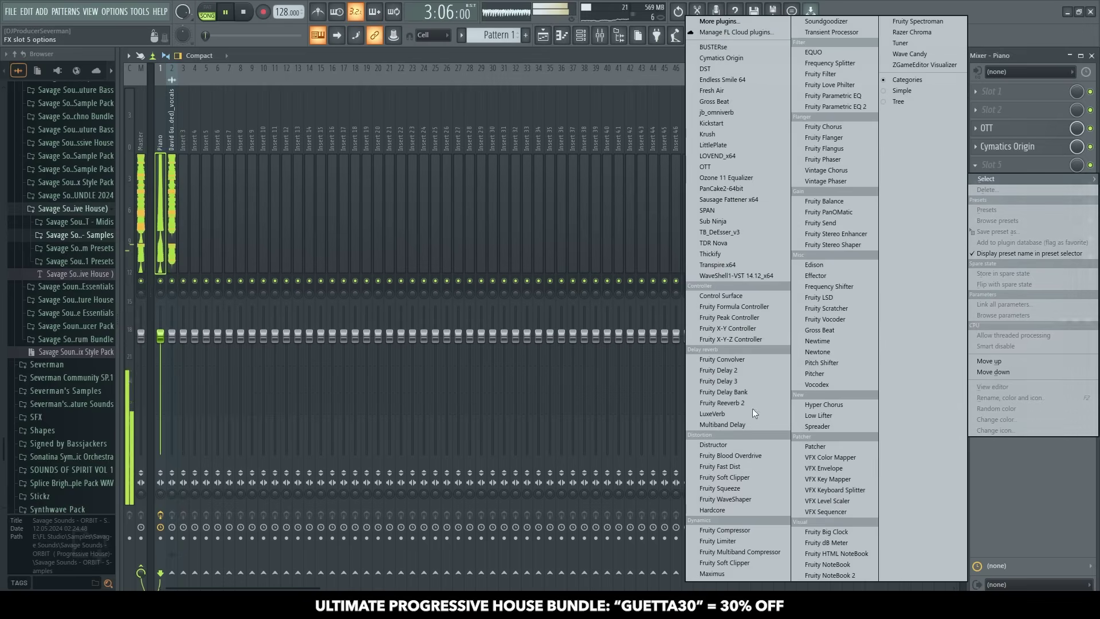
pyautogui.click(737, 403)
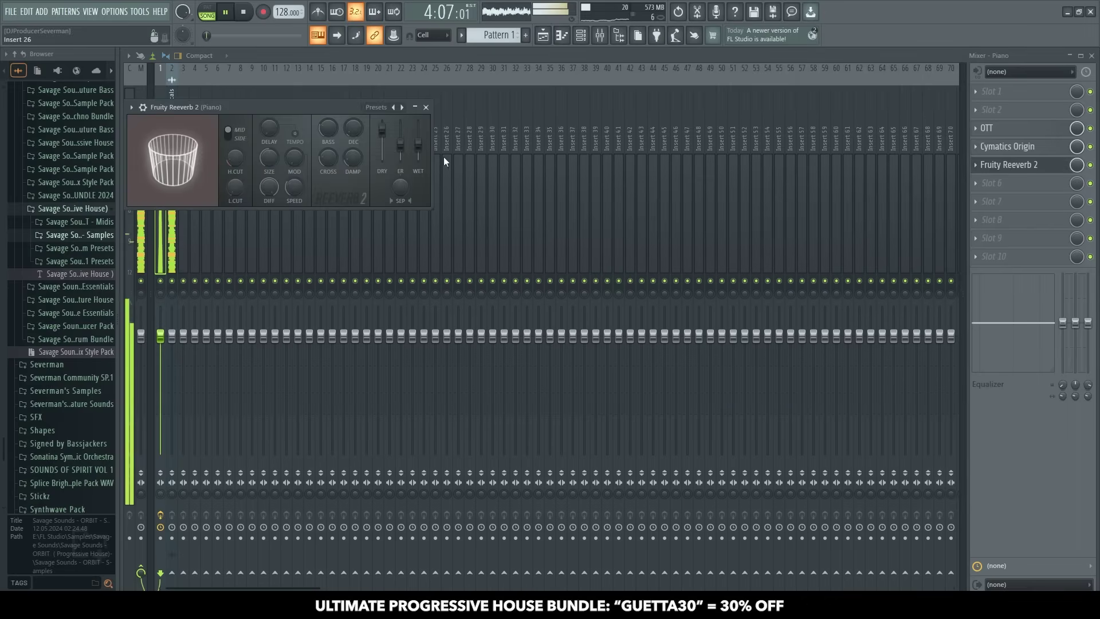
pyautogui.moveTo(419, 144); pyautogui.dragTo(423, 140)
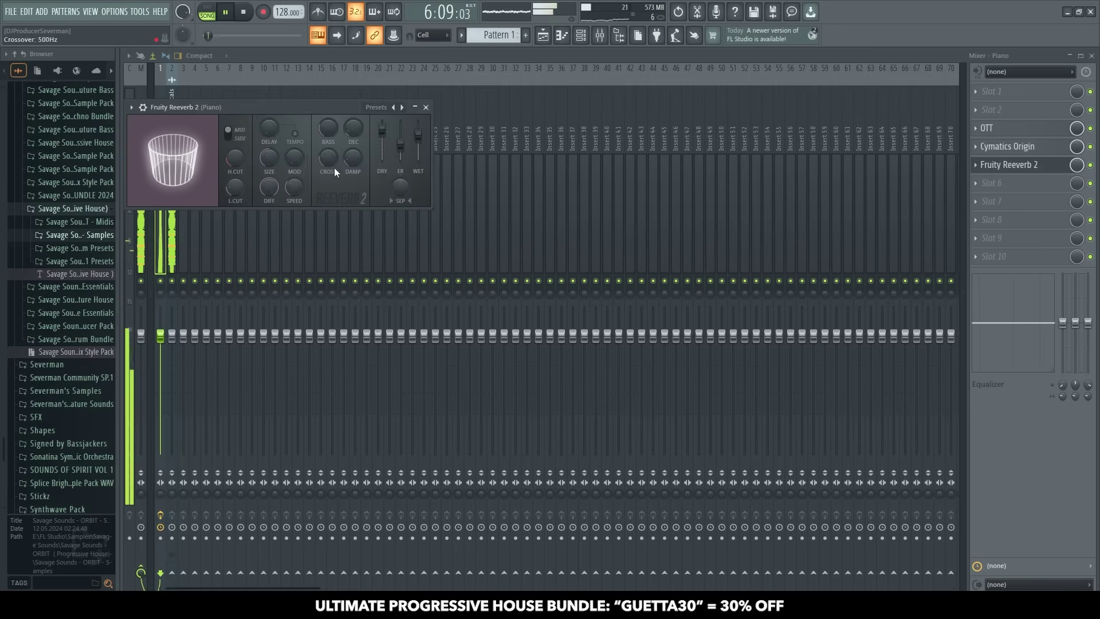
pyautogui.moveTo(234, 192); pyautogui.dragTo(238, 191)
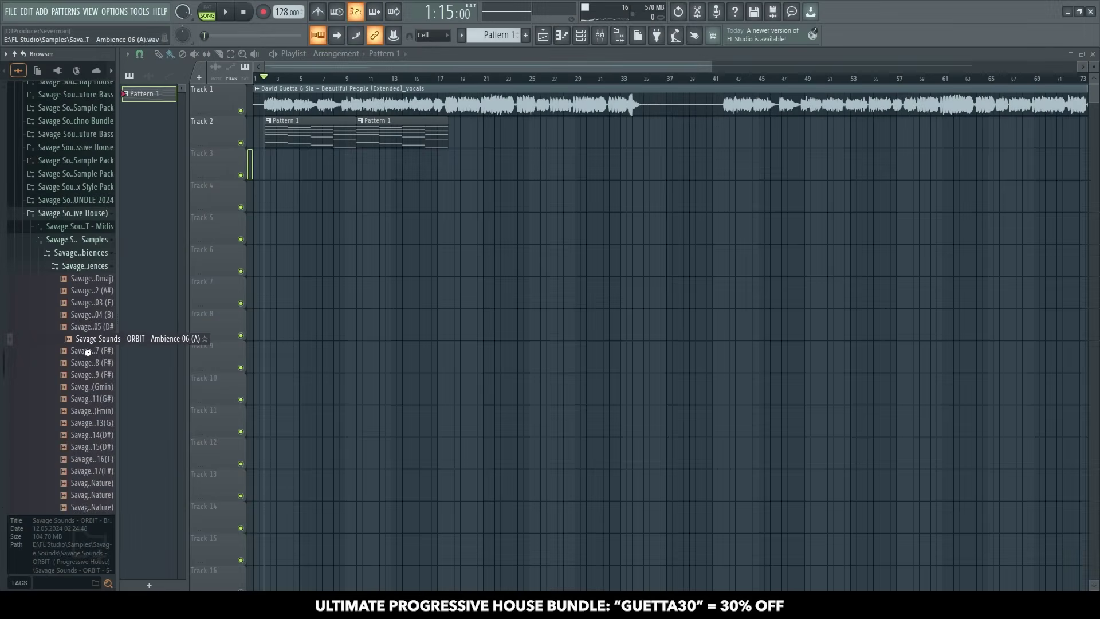
# - Audition the ORBIT ambience samples and place Ambience 08 (F#) on Track 3 at bar 2
pyautogui.click(83, 350)
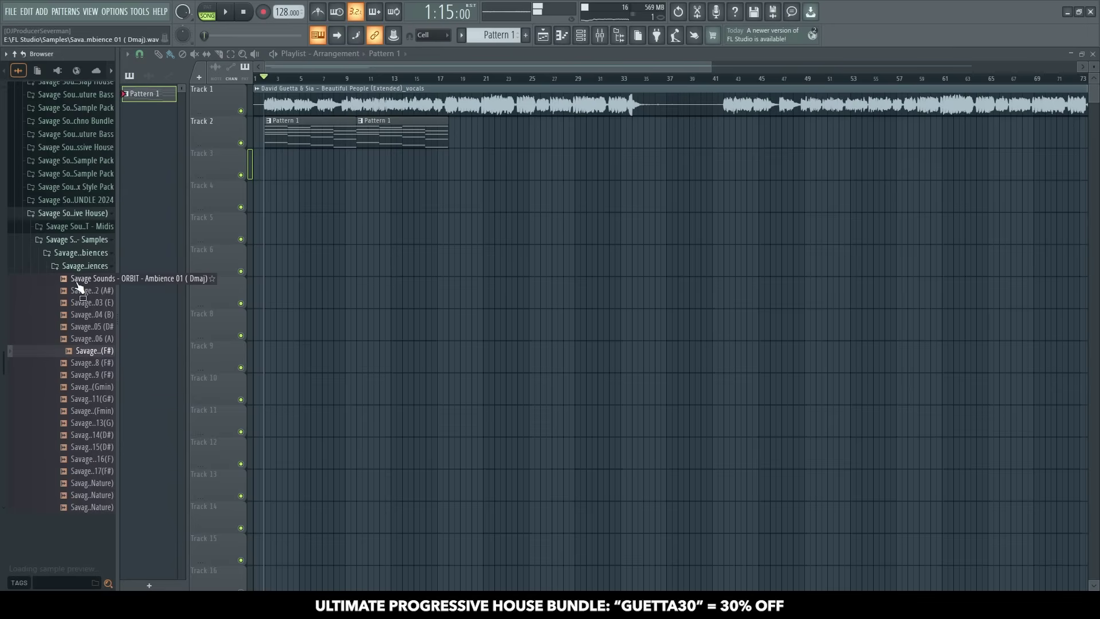
pyautogui.scroll(-2, 85, 304)
pyautogui.click(71, 230)
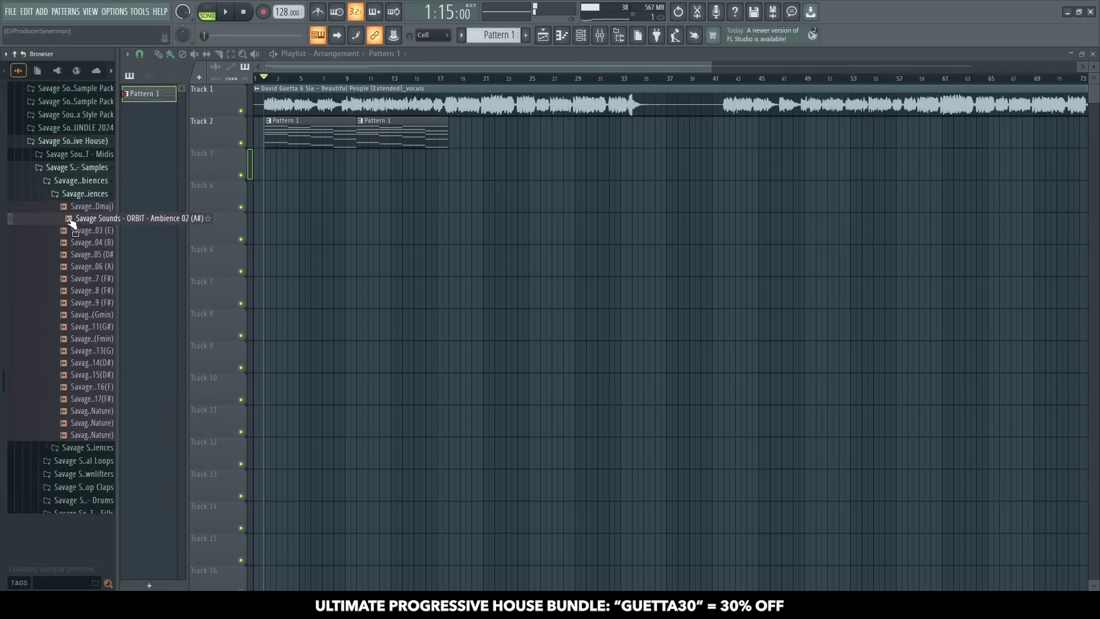
pyautogui.click(80, 374)
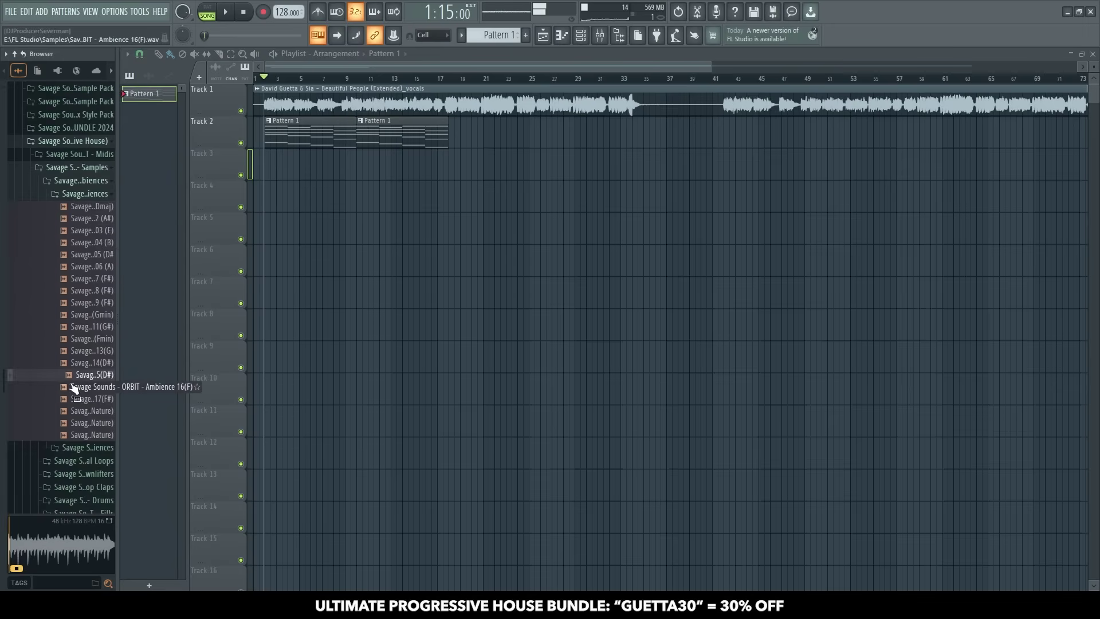
pyautogui.click(83, 362)
pyautogui.click(56, 292)
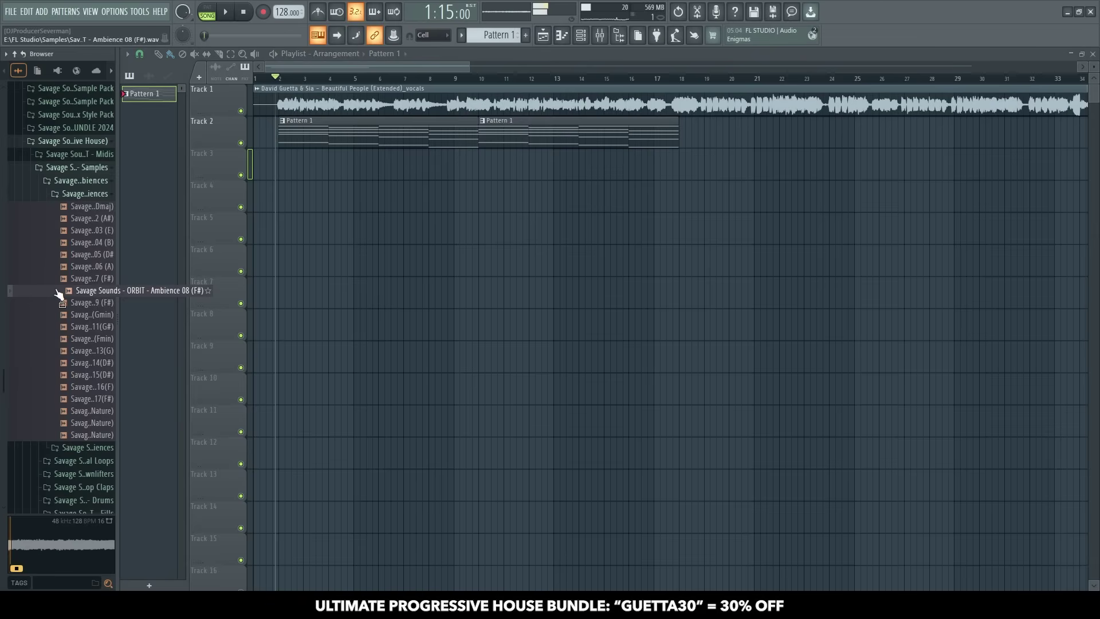
pyautogui.moveTo(59, 294); pyautogui.dragTo(284, 171)
# - Play the arrangement, open the Ambience 08 clip's settings and route the clip to mixer track 3
pyautogui.press('space')
pyautogui.doubleClick(370, 166)
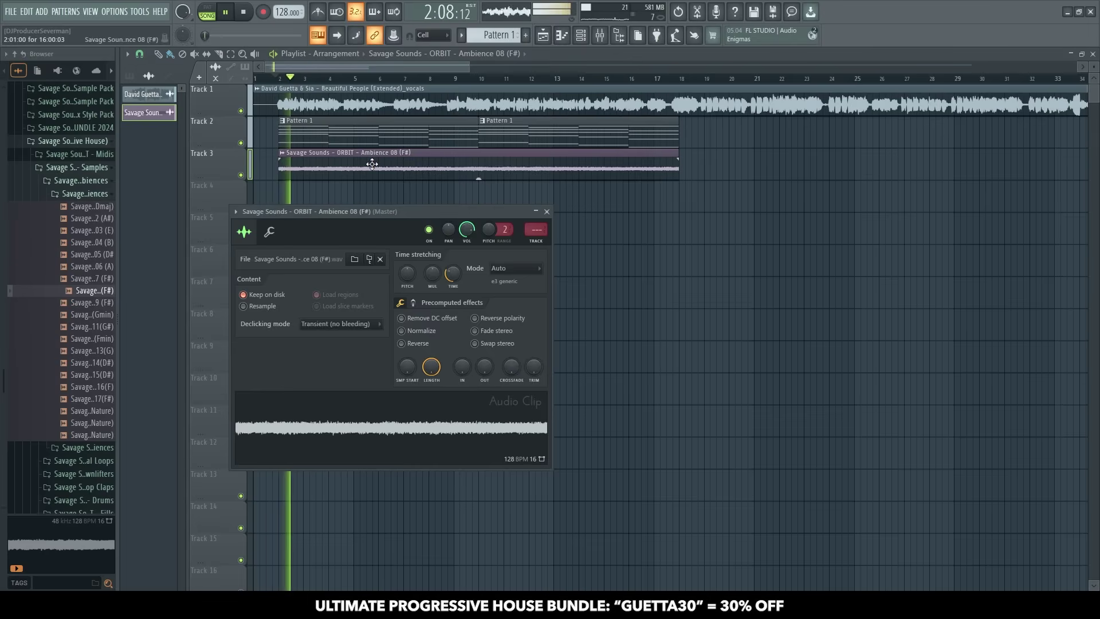
pyautogui.click(401, 330)
pyautogui.click(422, 332)
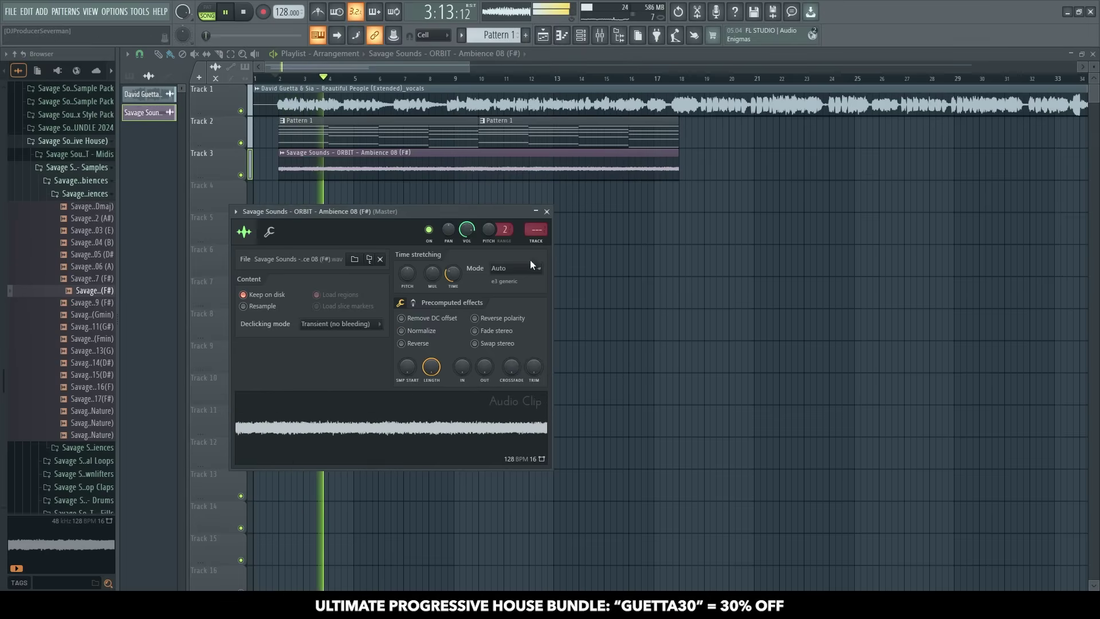
pyautogui.click(540, 246)
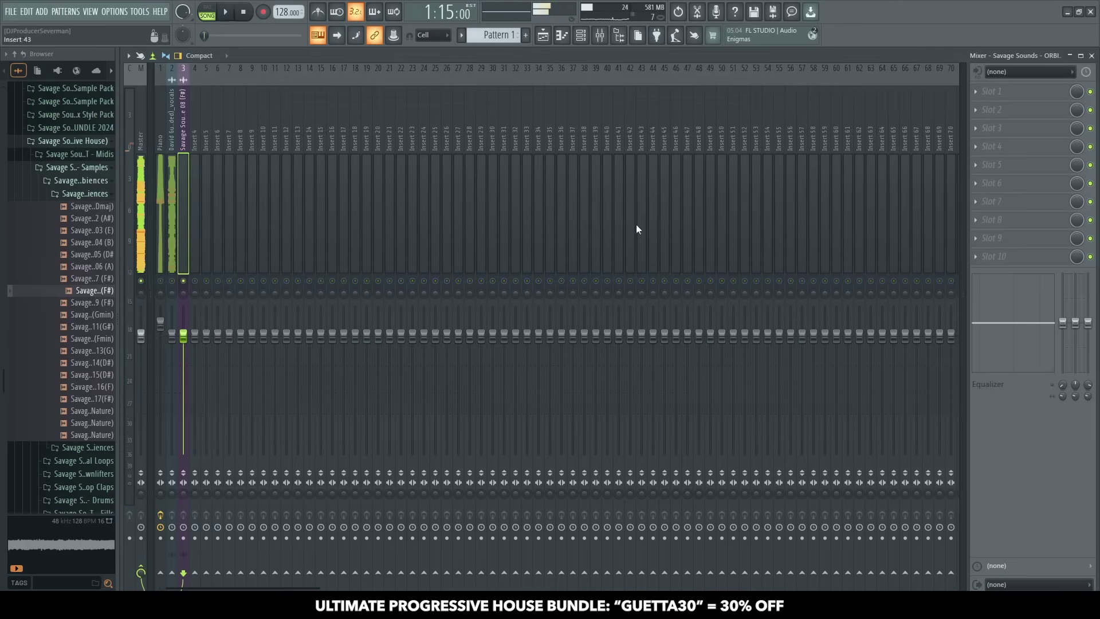
# - Load Fruity Parametric EQ 2 into slot 3 of the ambience mixer track and cut its upper frequencies with bands 5 and 6
pyautogui.click(1035, 127)
pyautogui.click(836, 108)
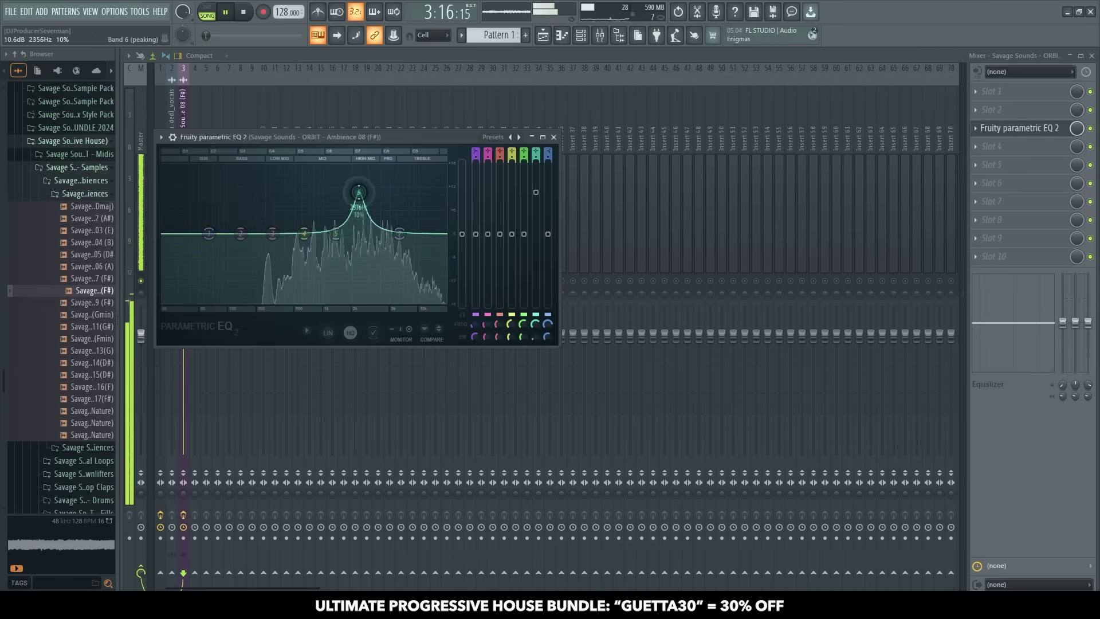
pyautogui.moveTo(366, 193); pyautogui.dragTo(393, 274)
pyautogui.moveTo(337, 234); pyautogui.dragTo(370, 194)
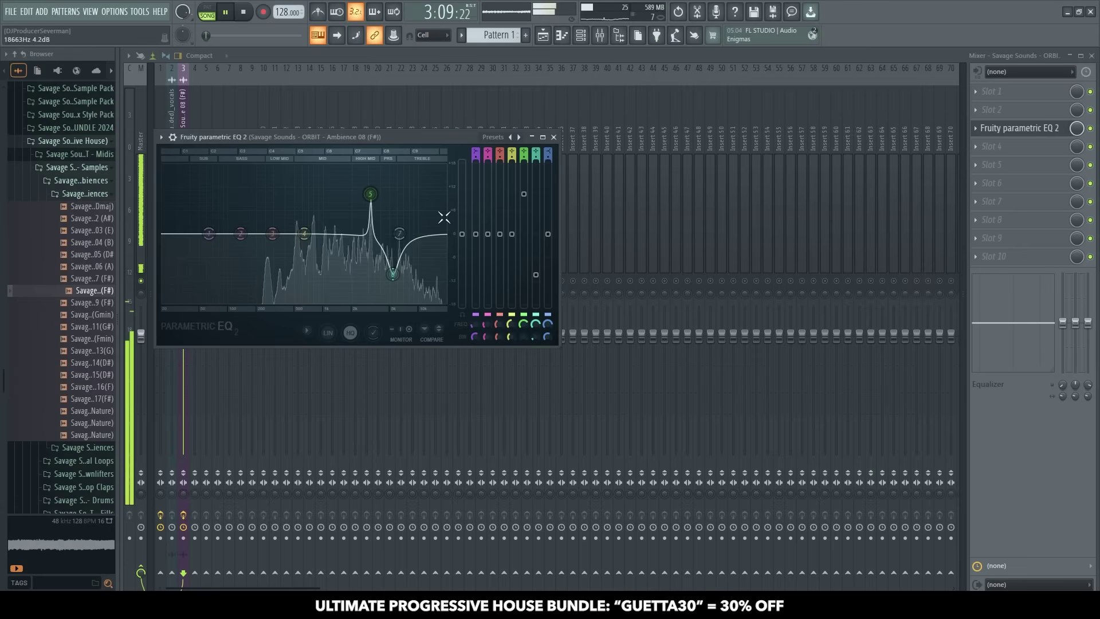
pyautogui.moveTo(523, 194); pyautogui.dragTo(537, 284)
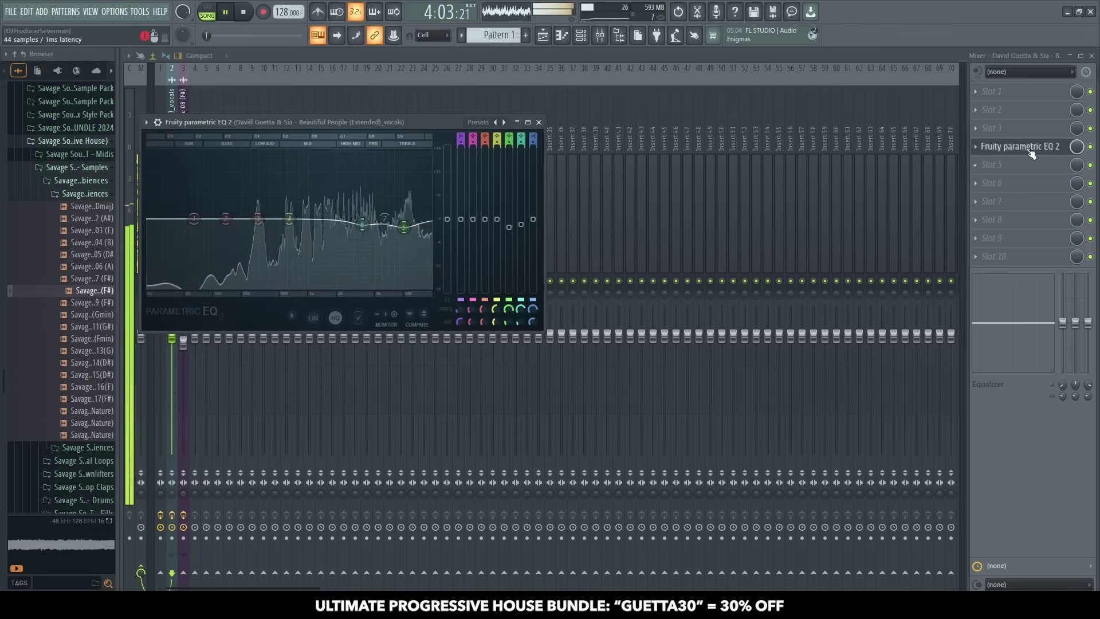
# - Check the ambience mixer track after the vocal EQ and return to the playlist
pyautogui.click(240, 238)
pyautogui.click(184, 342)
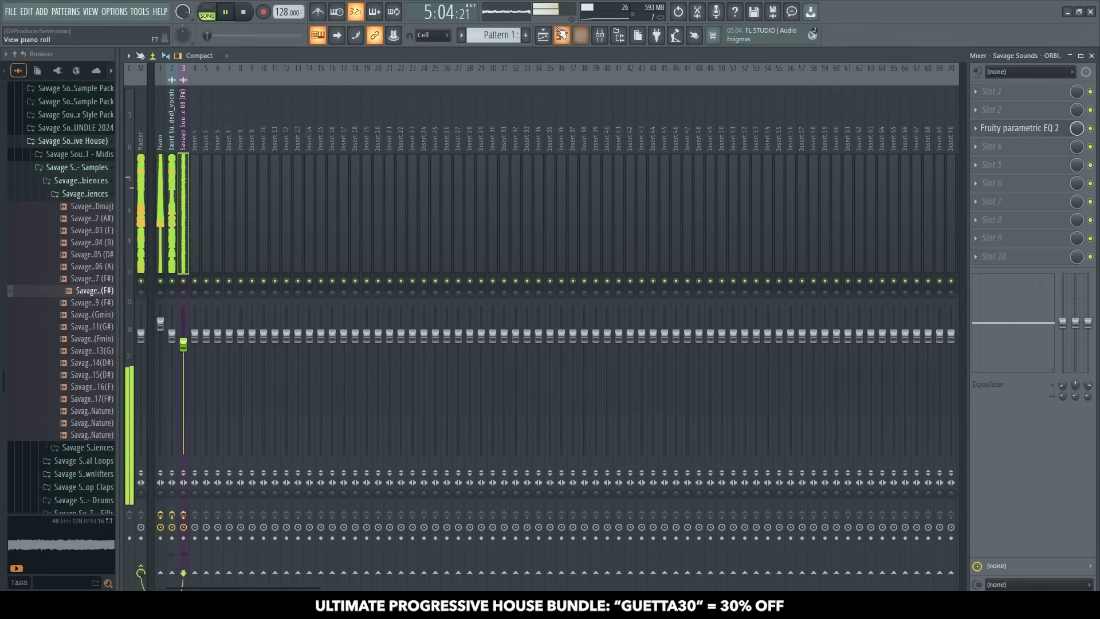
pyautogui.press('F5')
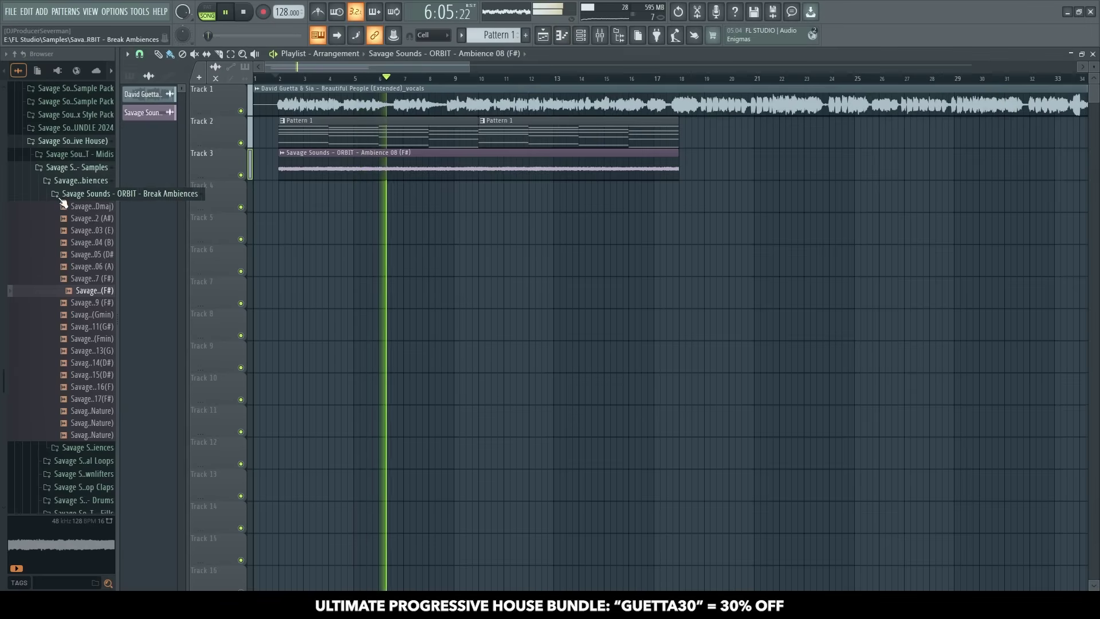
# - Audition the ORBIT impact samples and place Impact 02 on Track 4 at bar 10
pyautogui.click(62, 196)
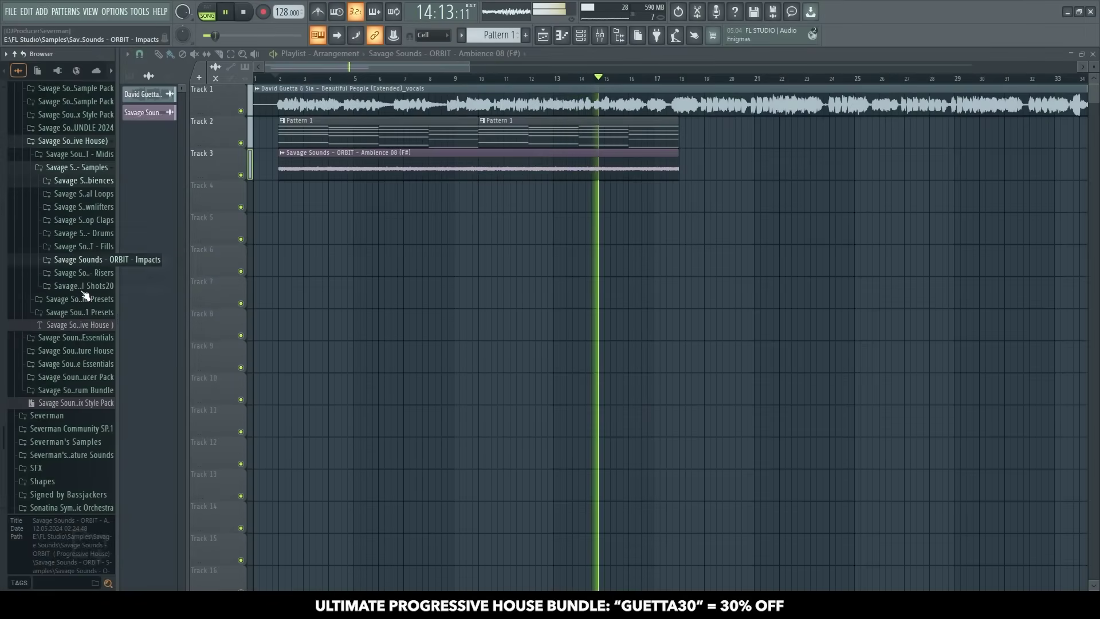
pyautogui.click(81, 259)
pyautogui.press('space')
pyautogui.click(71, 295)
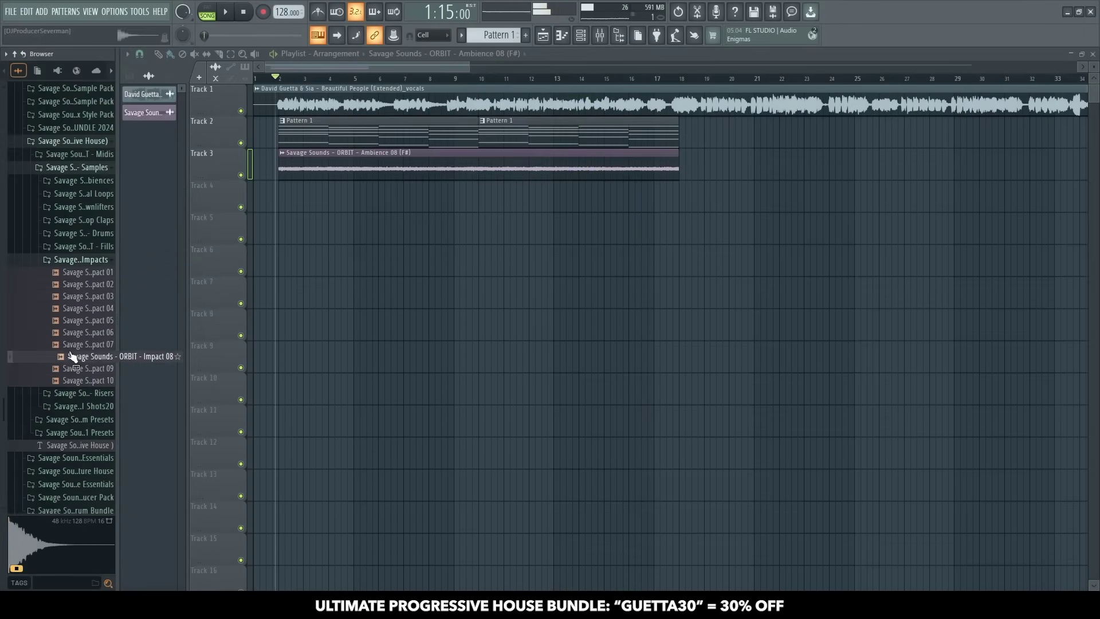
pyautogui.click(69, 274)
pyautogui.click(65, 288)
pyautogui.moveTo(64, 292); pyautogui.dragTo(480, 195)
# - Play the arrangement from just before bar 10 and route the Impact 02 clip to mixer track 4
pyautogui.press('space')
pyautogui.click(467, 79)
pyautogui.scroll(4, 467, 80)
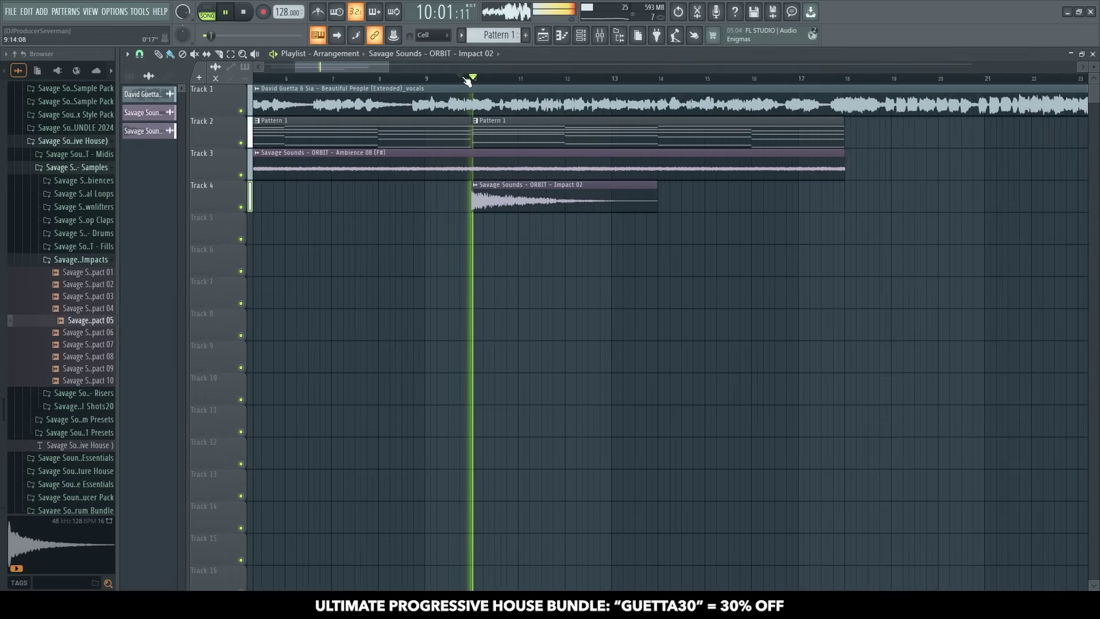
pyautogui.doubleClick(504, 195)
pyautogui.click(434, 139)
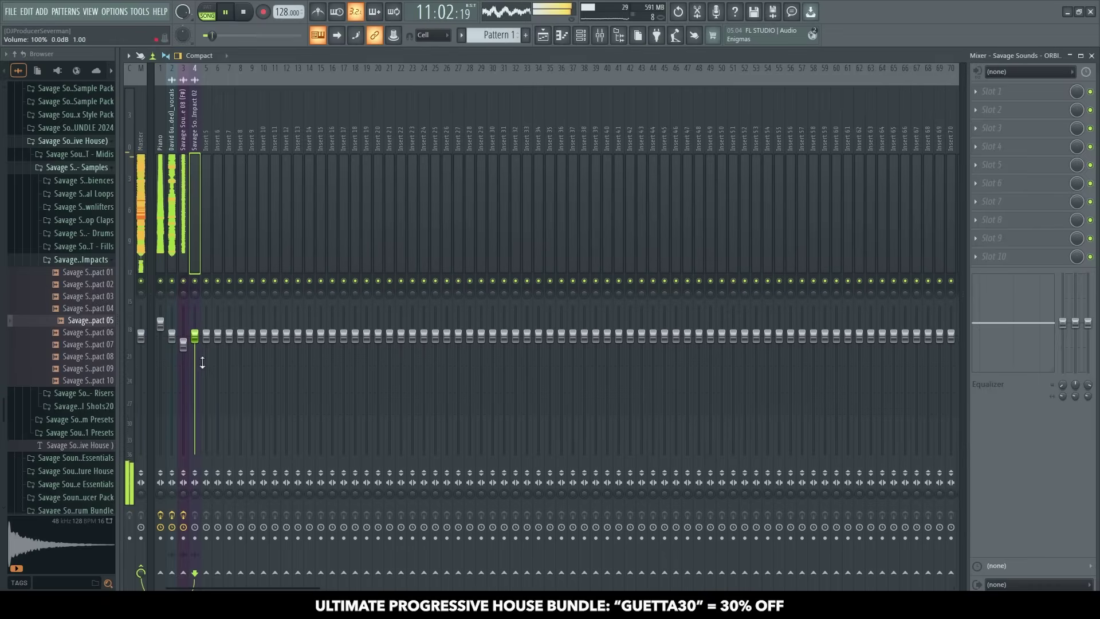
pyautogui.press('F9')
# - Copy the Impact 02 clip to Track 5 at bar 10 and make the copy unique
pyautogui.click(481, 232)
pyautogui.rightClick(481, 223)
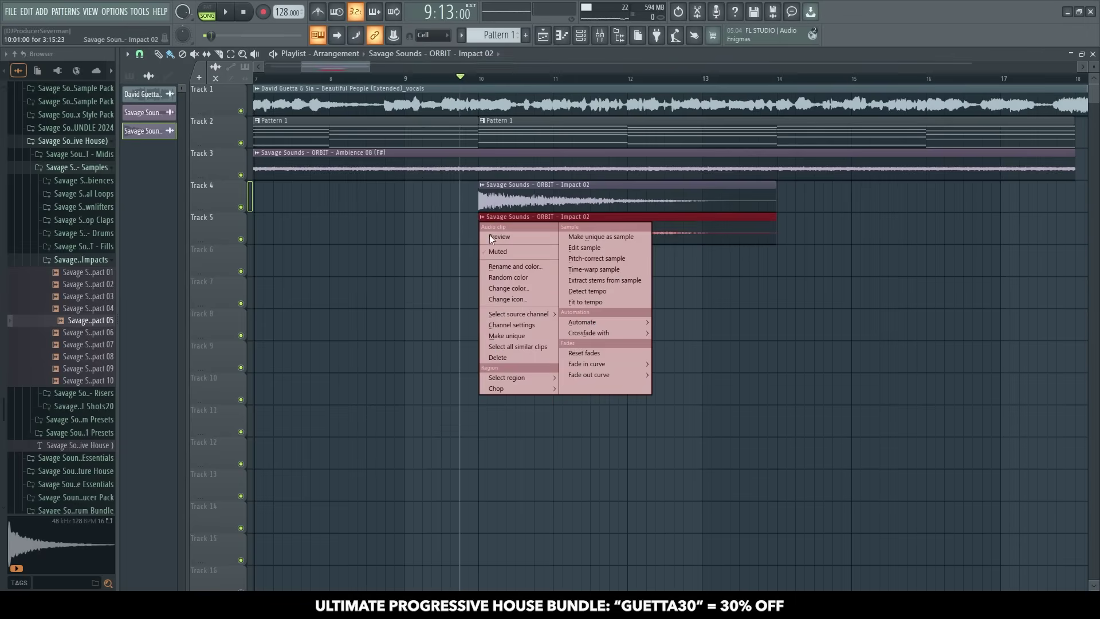
pyautogui.click(525, 336)
# - Reverse the sample of the copied impact clip in its channel settings
pyautogui.doubleClick(537, 228)
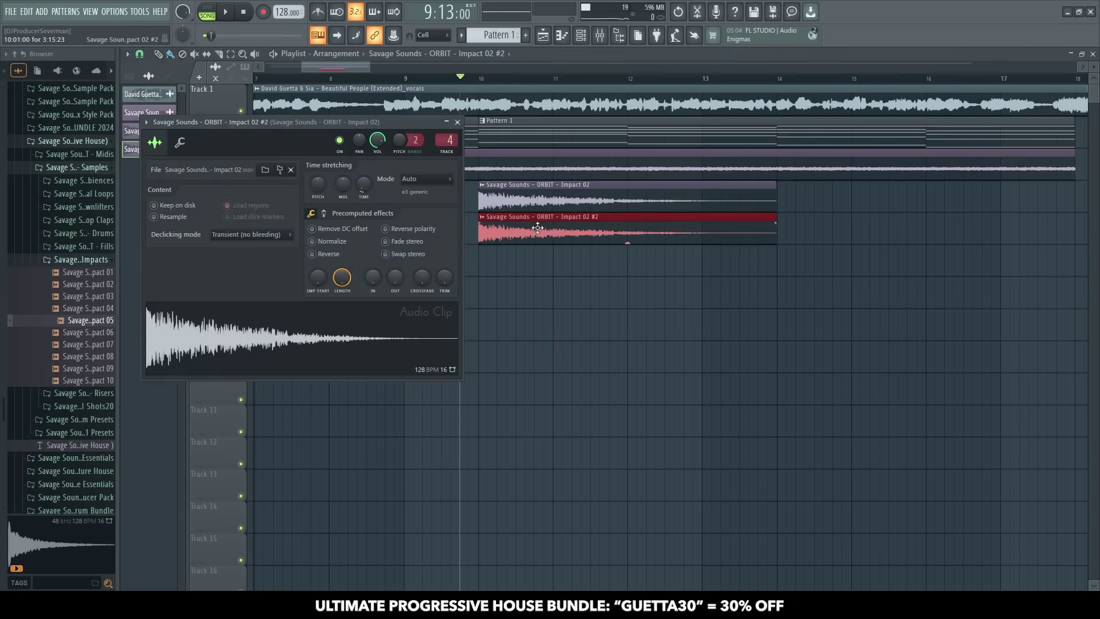
pyautogui.click(324, 257)
pyautogui.click(457, 122)
# - Fit the reversed impact between bars 8 and 10 on Track 5, with a fade-in and its gain lowered to -5.9 dB
pyautogui.moveTo(727, 243); pyautogui.dragTo(503, 243)
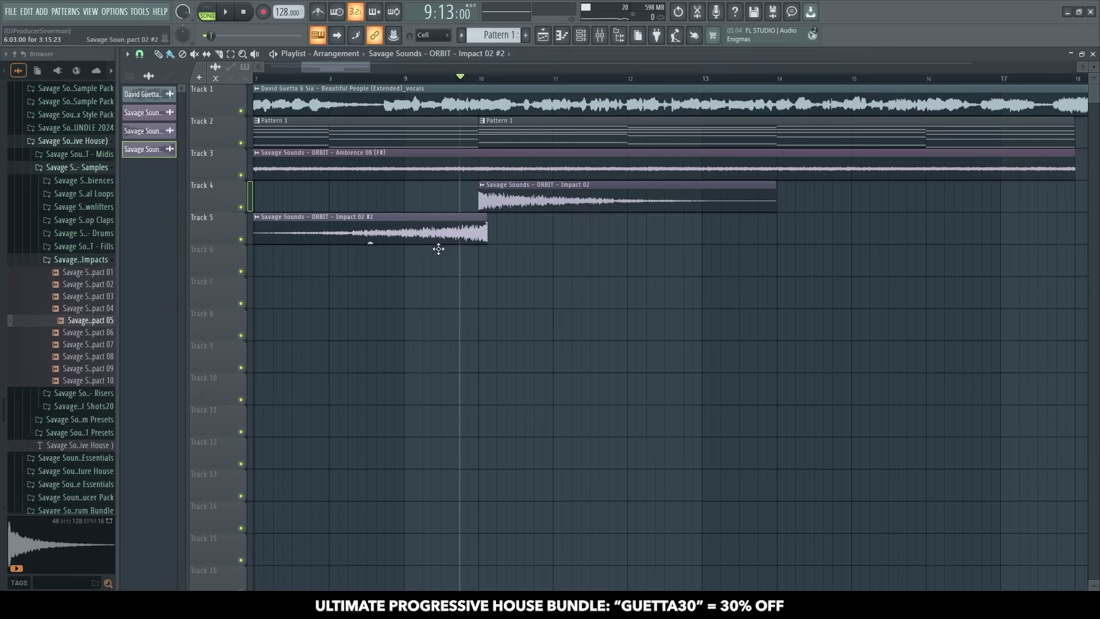
pyautogui.scroll(-2, 432, 255)
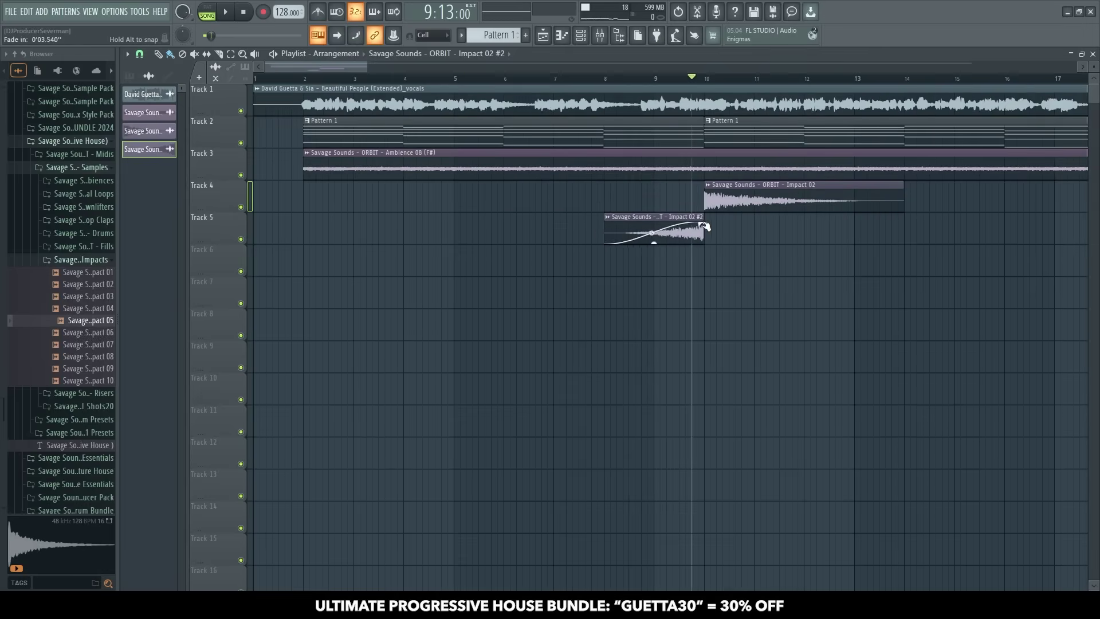
pyautogui.press('space')
pyautogui.moveTo(654, 225); pyautogui.dragTo(656, 245)
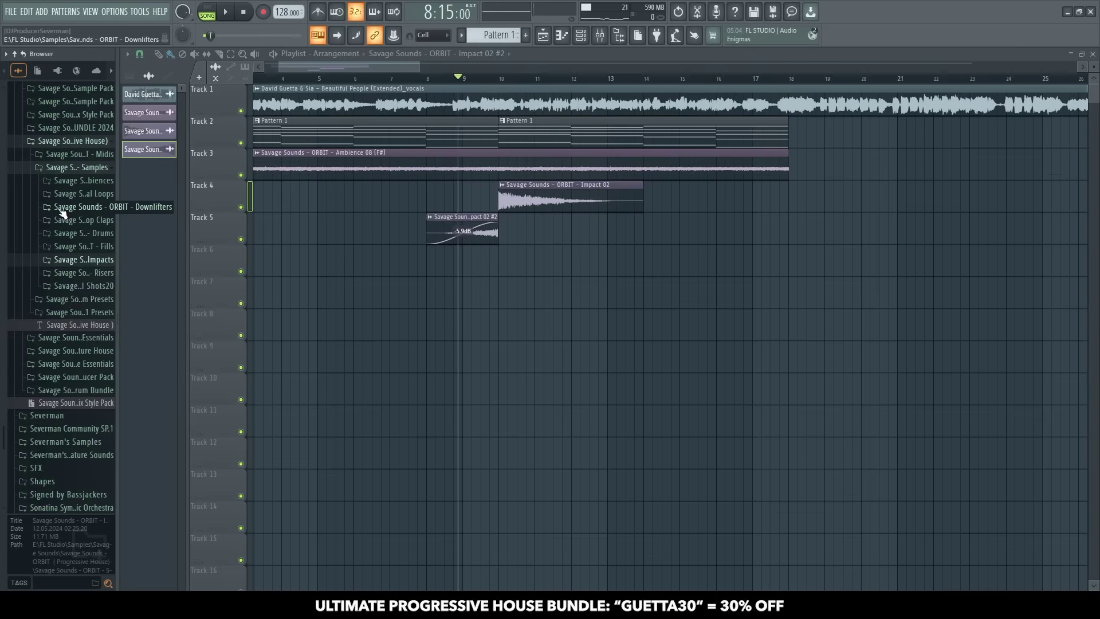
# - Audition the ORBIT downlifters, place Downlifter 02 on Track 6 at bar 10 and open its clip settings
pyautogui.click(62, 210)
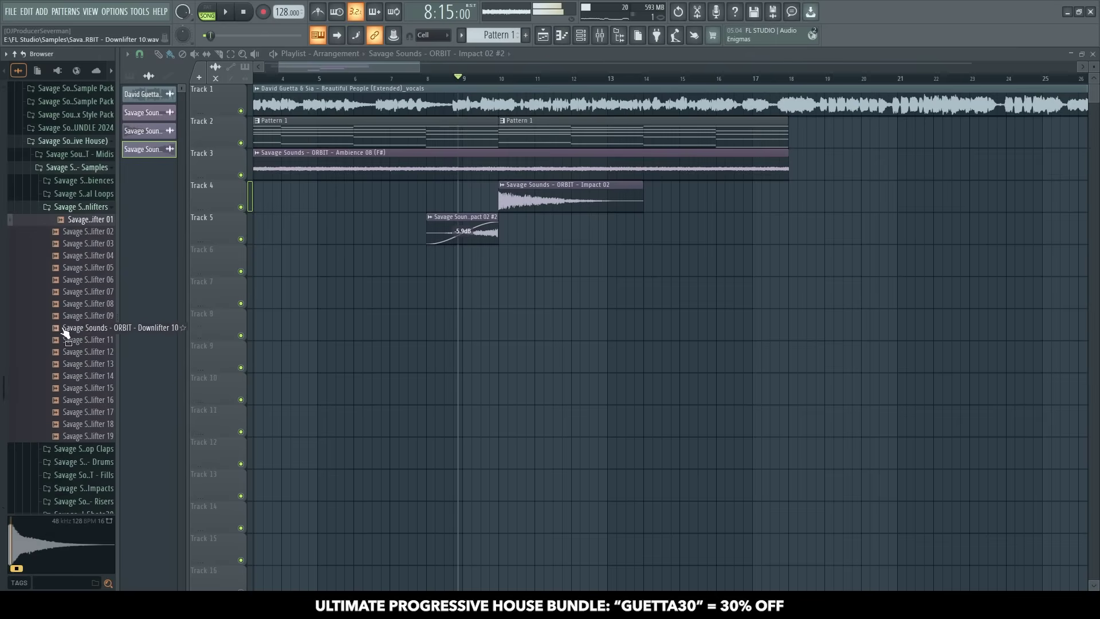
pyautogui.moveTo(86, 231); pyautogui.dragTo(510, 262)
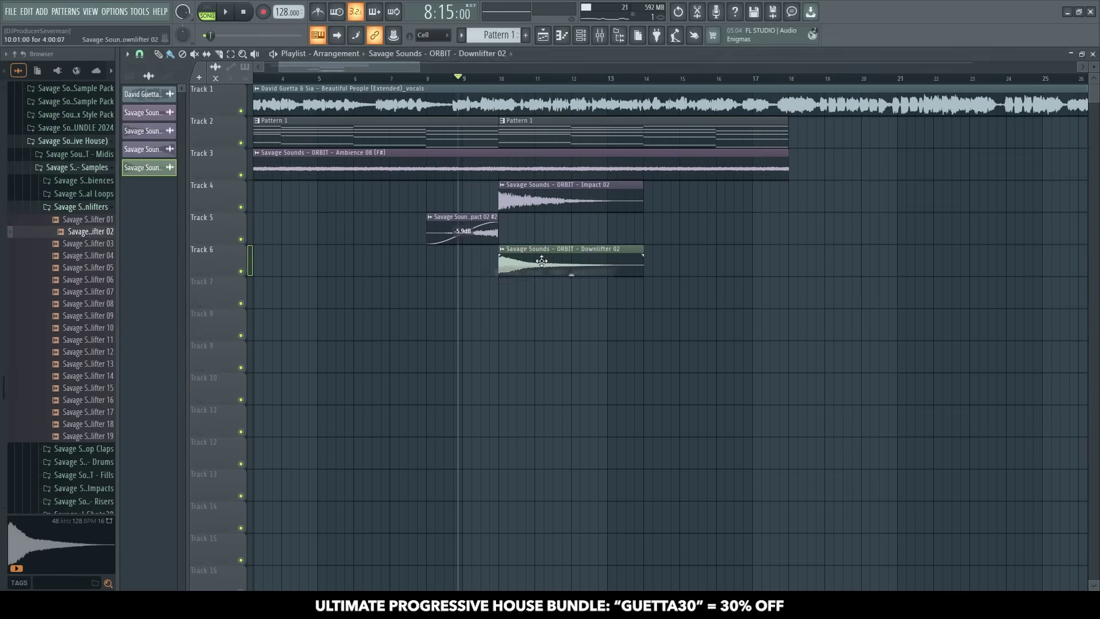
pyautogui.doubleClick(515, 263)
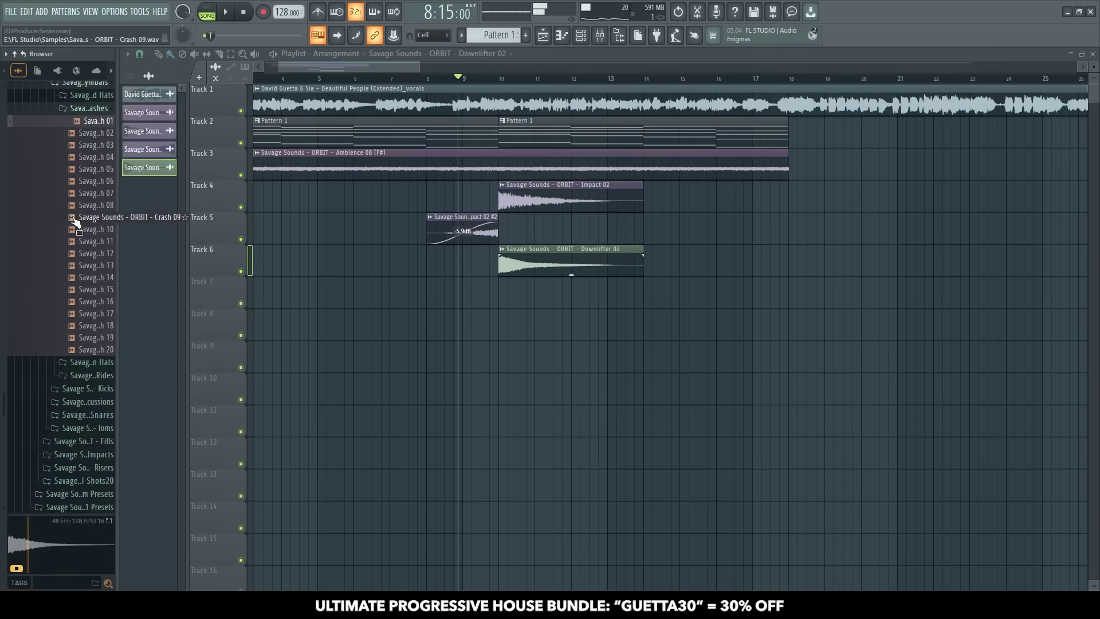
# - Place Crash 10 on Track 7 at bar 10 with a reversed copy leading into it on Track 8, and route the copy to mixer track 6
pyautogui.moveTo(79, 230); pyautogui.dragTo(504, 325)
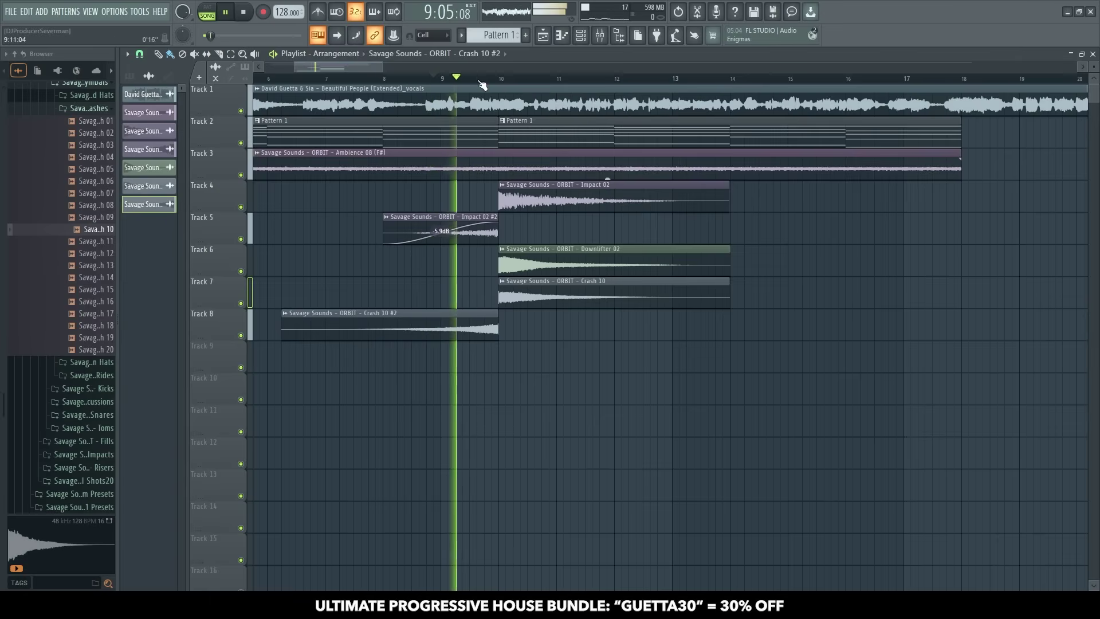
pyautogui.scroll(3, 496, 83)
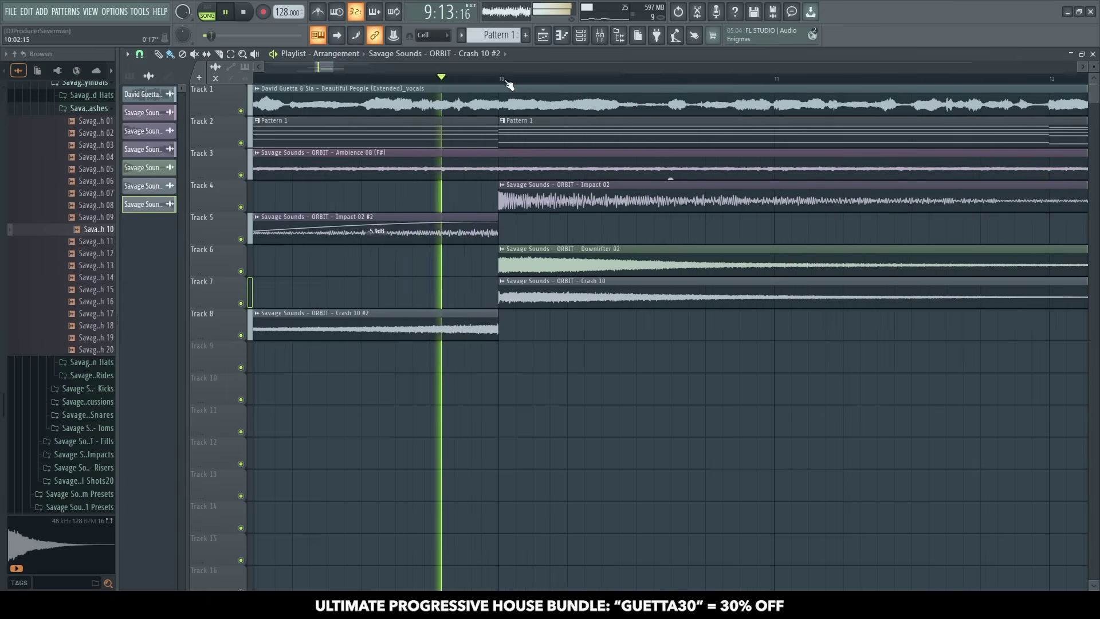
pyautogui.doubleClick(473, 319)
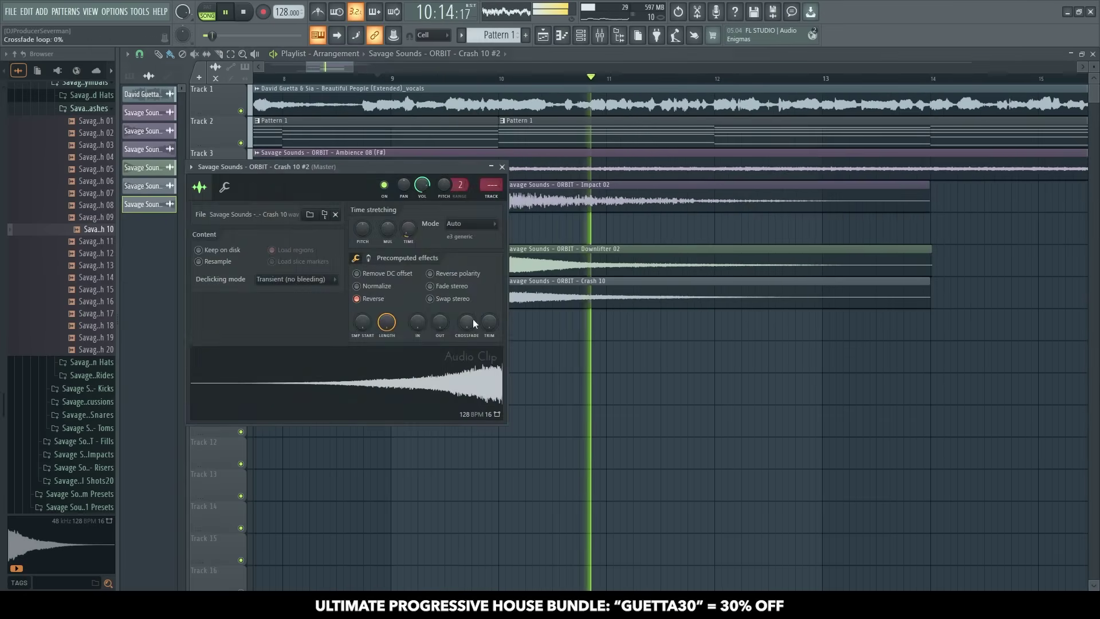
pyautogui.hotkey('ctrl', 'l')
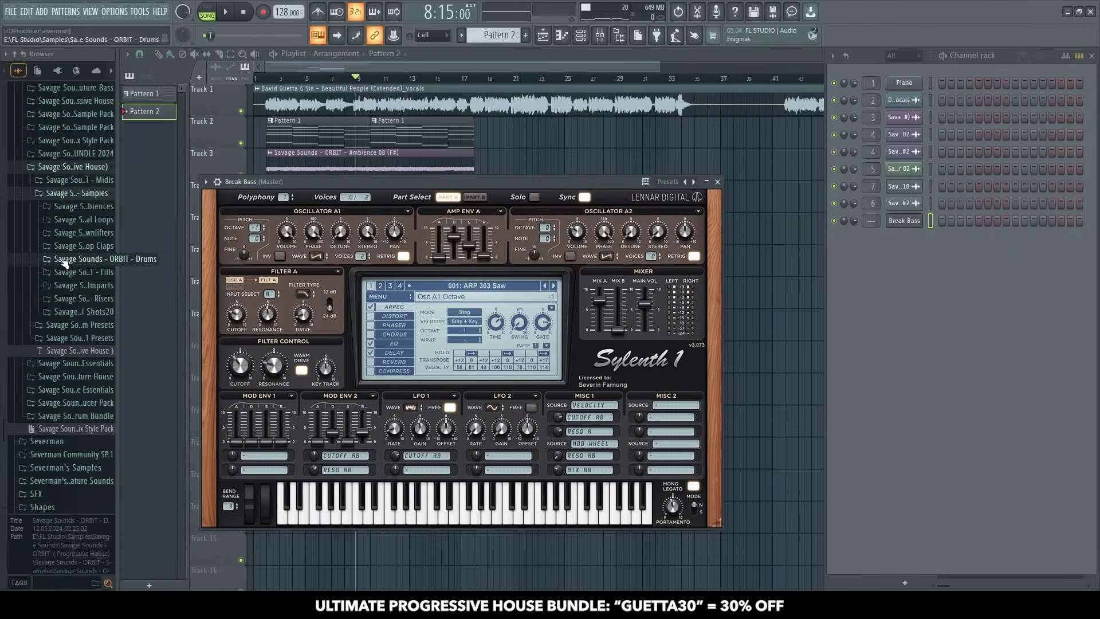
# - Load the ORBIT - BS 04 preset into the Sylenth1 bass with distortion enabled and rename the channel to Break Bass
pyautogui.click(54, 200)
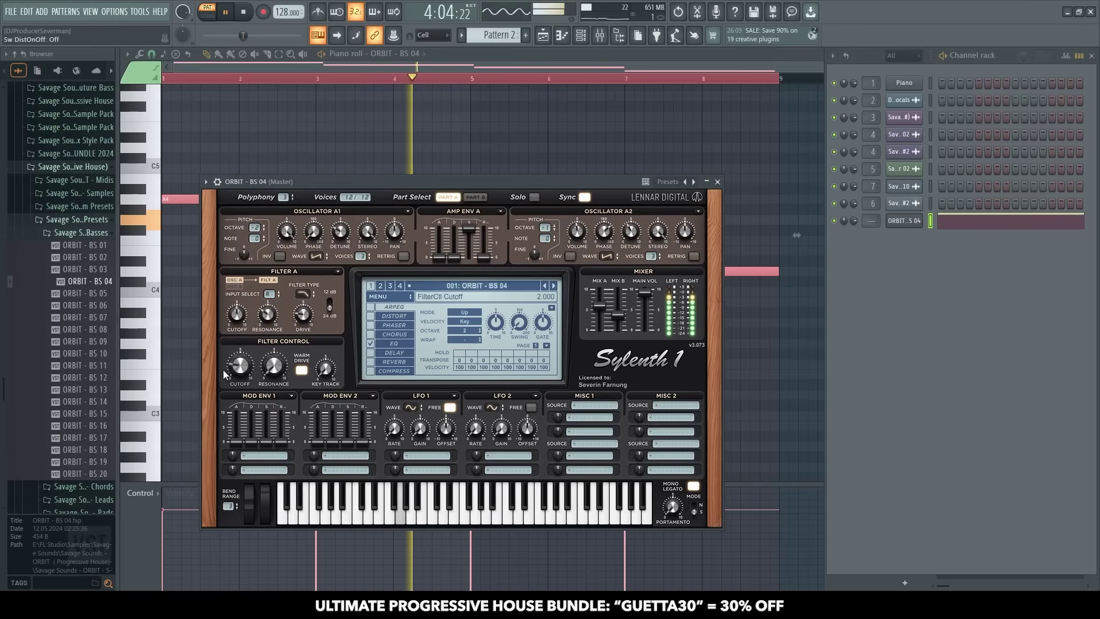
pyautogui.click(379, 316)
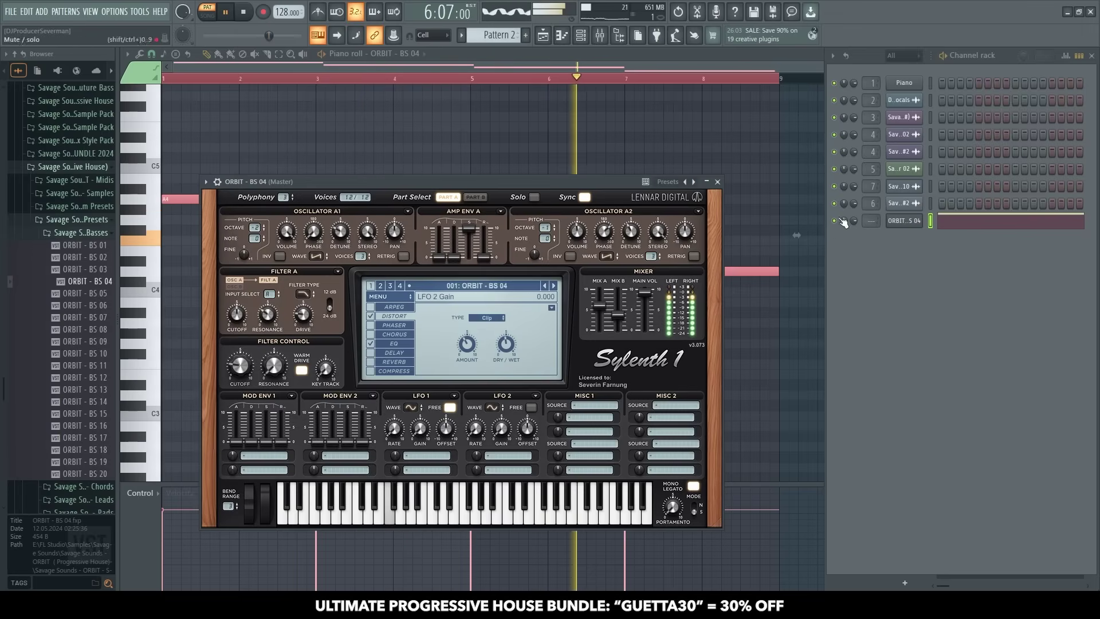
pyautogui.click(885, 220)
pyautogui.press('F2')
pyautogui.write('Break Bass')
pyautogui.press('Return')
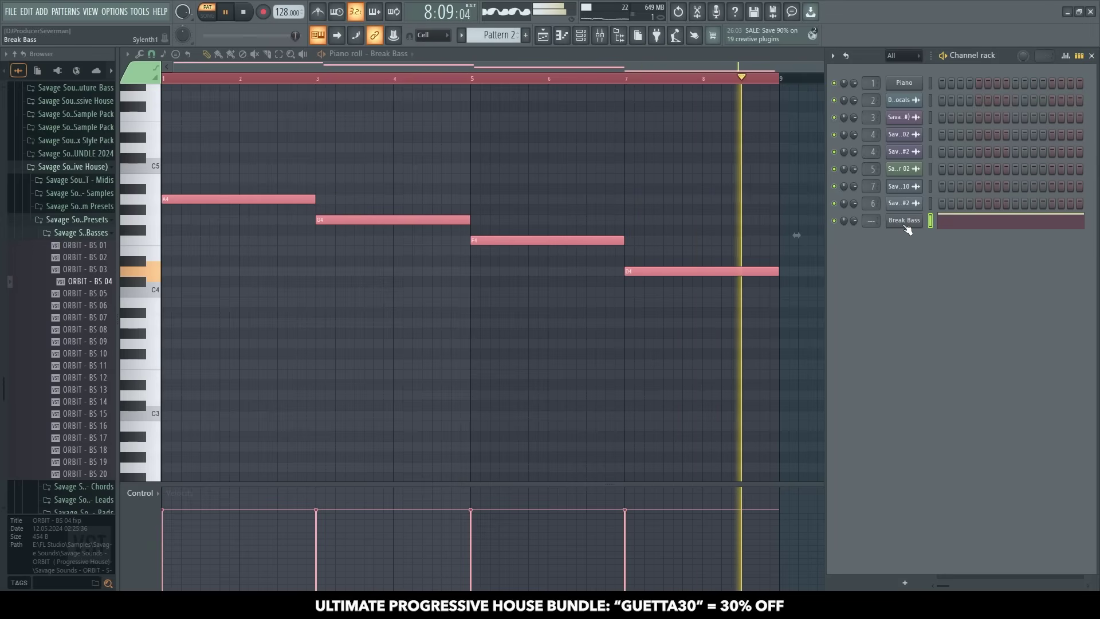
# - Place Pattern 2 on Track 9 at bar 10 and lower the Break Bass mixer track to about -4.1 dB
pyautogui.click(905, 225)
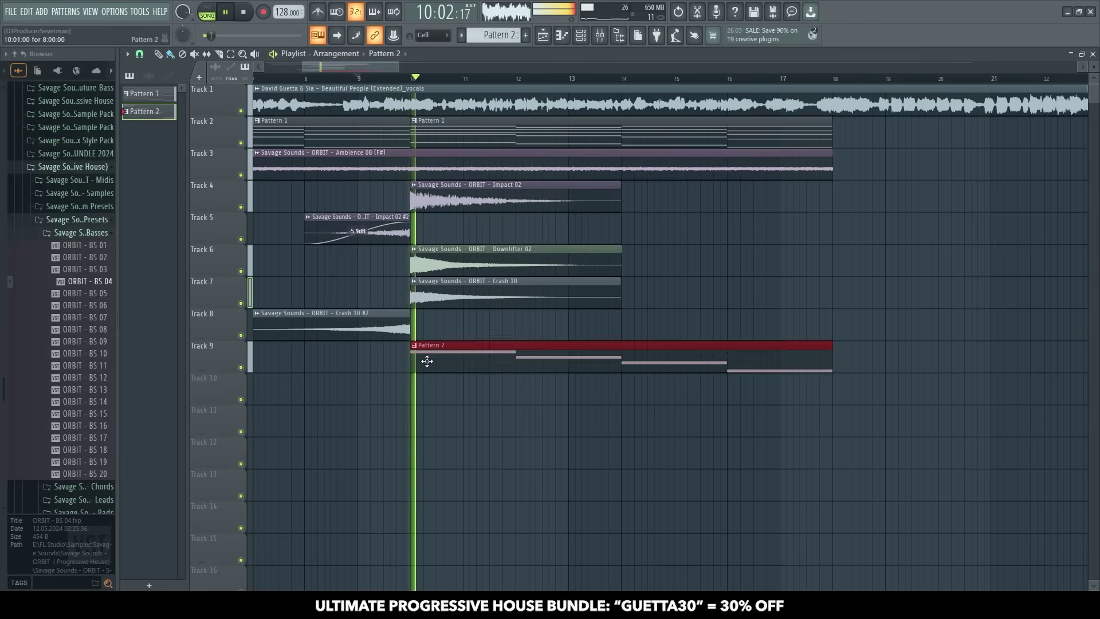
pyautogui.press('F9')
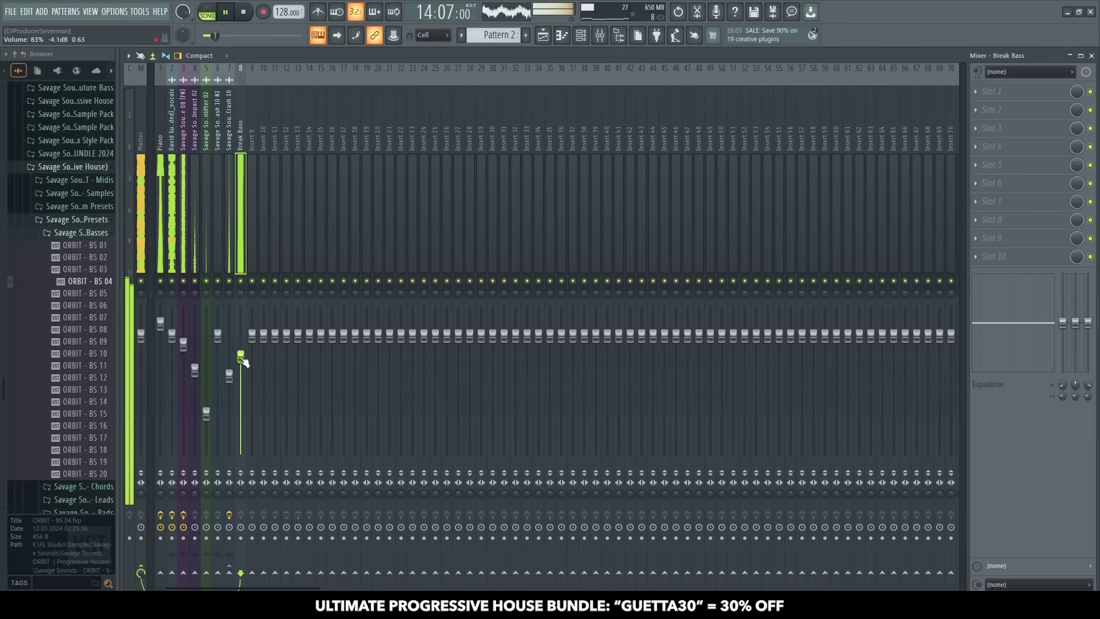
# - Repeat the chord, ambience, effect and bass clips across the playlist up to bar 34
pyautogui.click(553, 34)
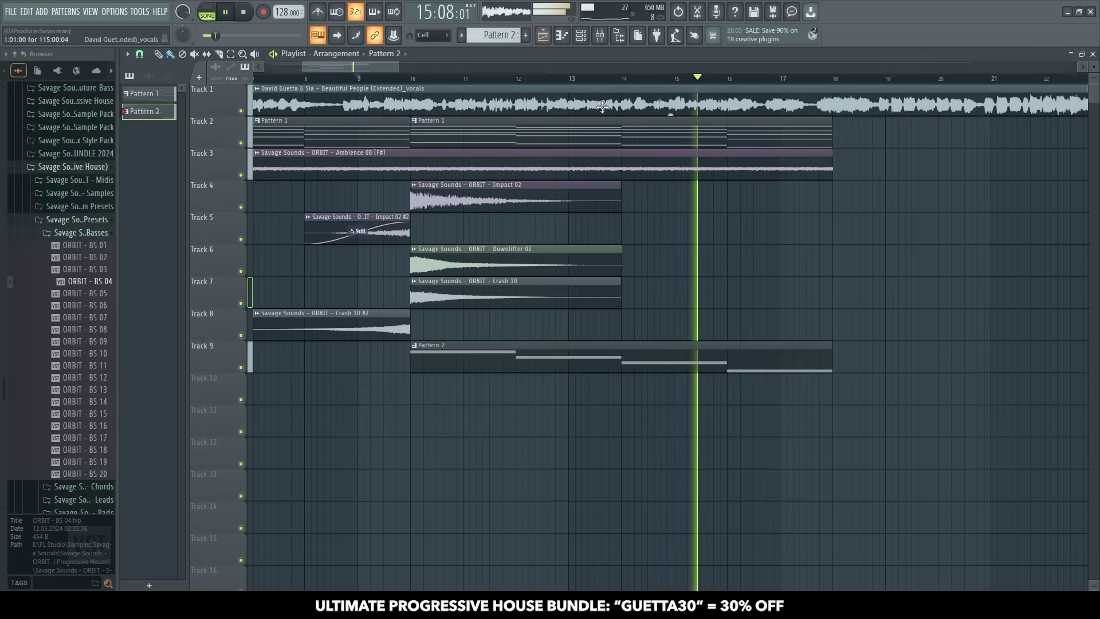
pyautogui.scroll(-2, 578, 356)
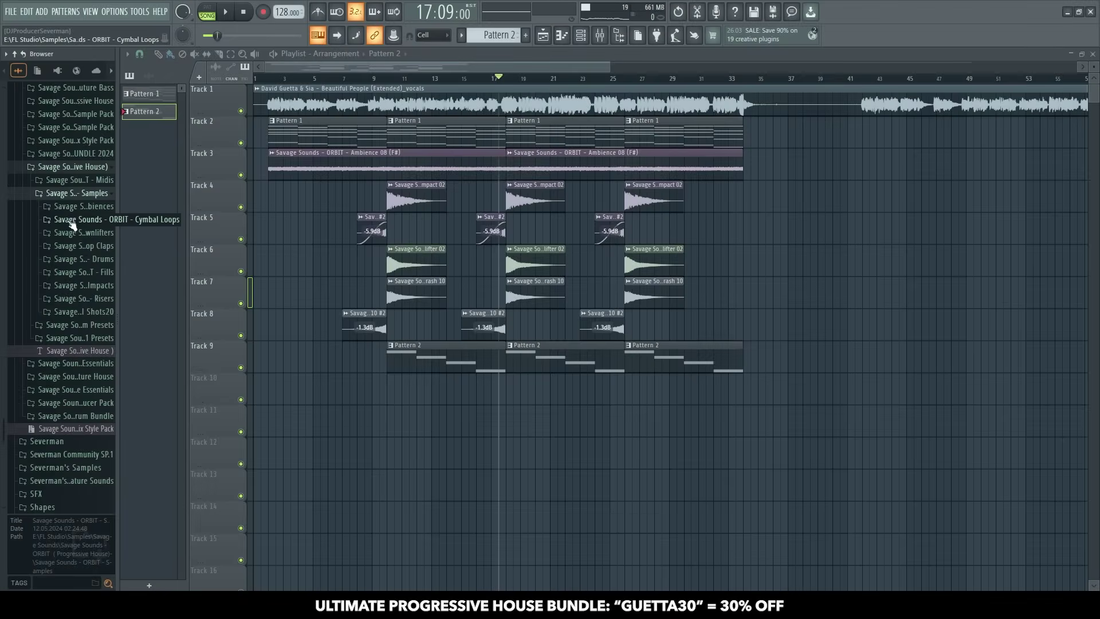
# - Audition the ORBIT cymbal loops and place Cymbal Loop 15 (128 Bpm) on Track 10 at bar 18
pyautogui.click(80, 219)
pyautogui.click(67, 235)
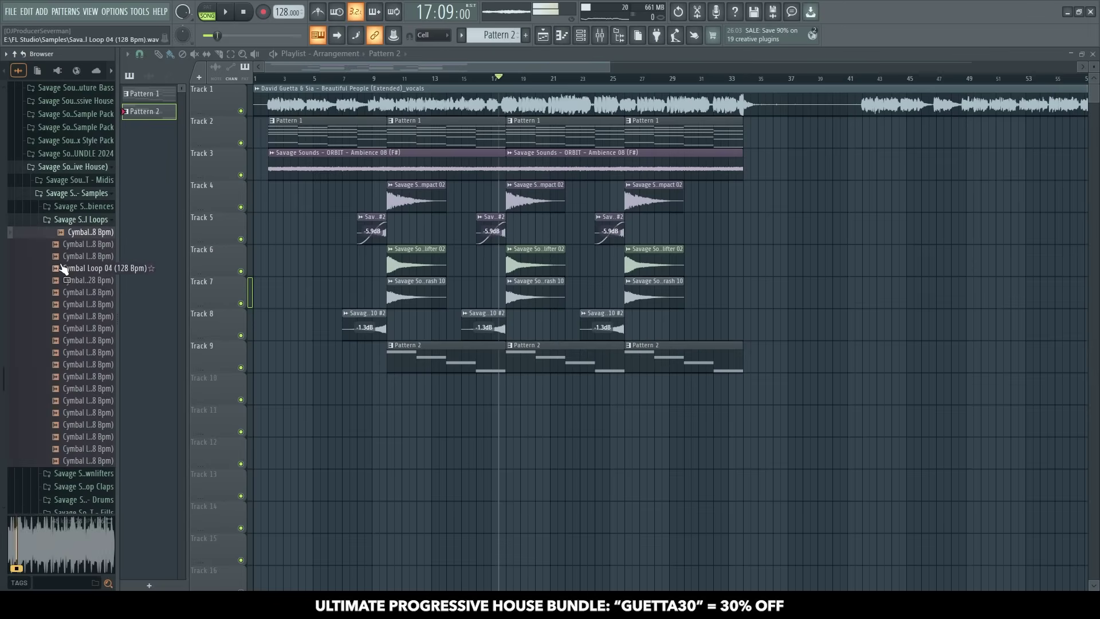
pyautogui.scroll(-4, 72, 267)
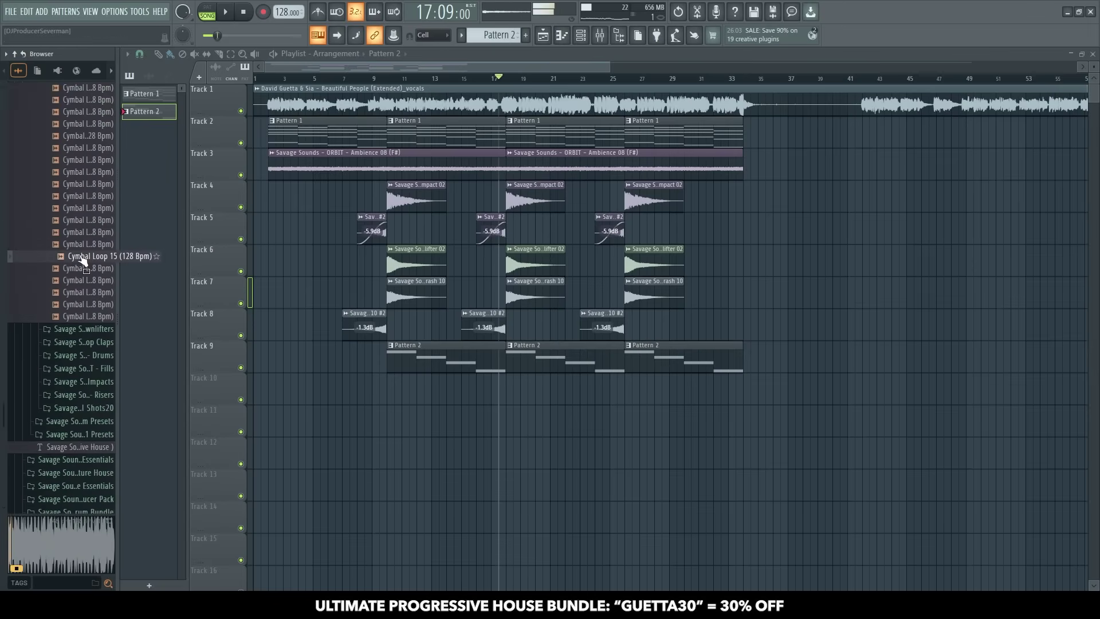
pyautogui.moveTo(82, 259); pyautogui.dragTo(507, 394)
# - Lower the Cymbal Loop 15 mixer track to about -19.1 dB during playback and repeat the loop up to bar 26
pyautogui.press('space')
pyautogui.press('F9')
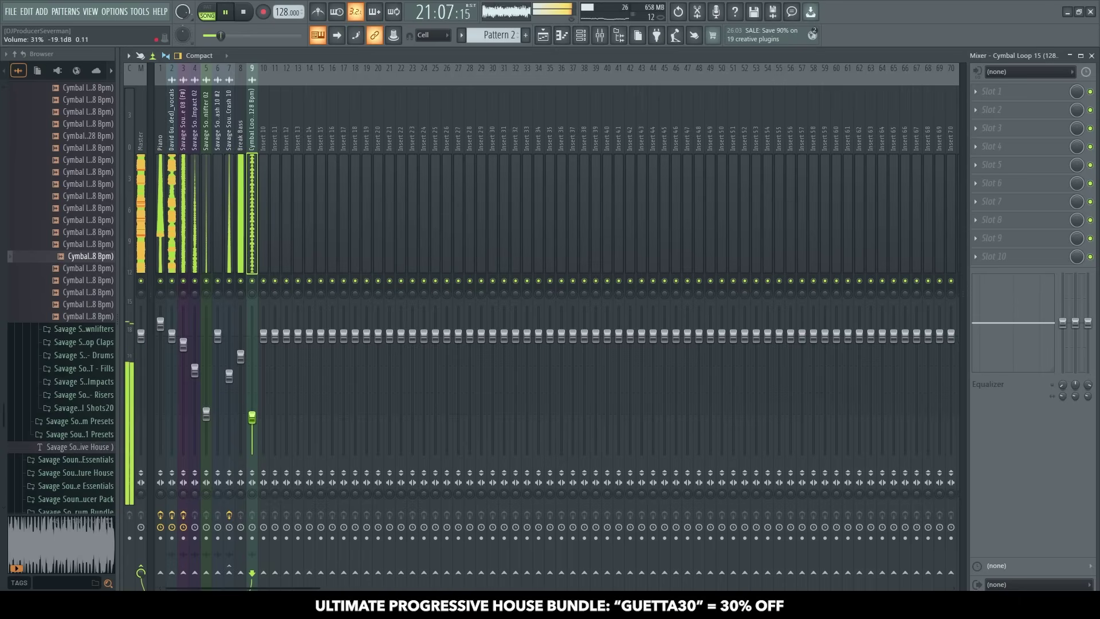
pyautogui.click(547, 29)
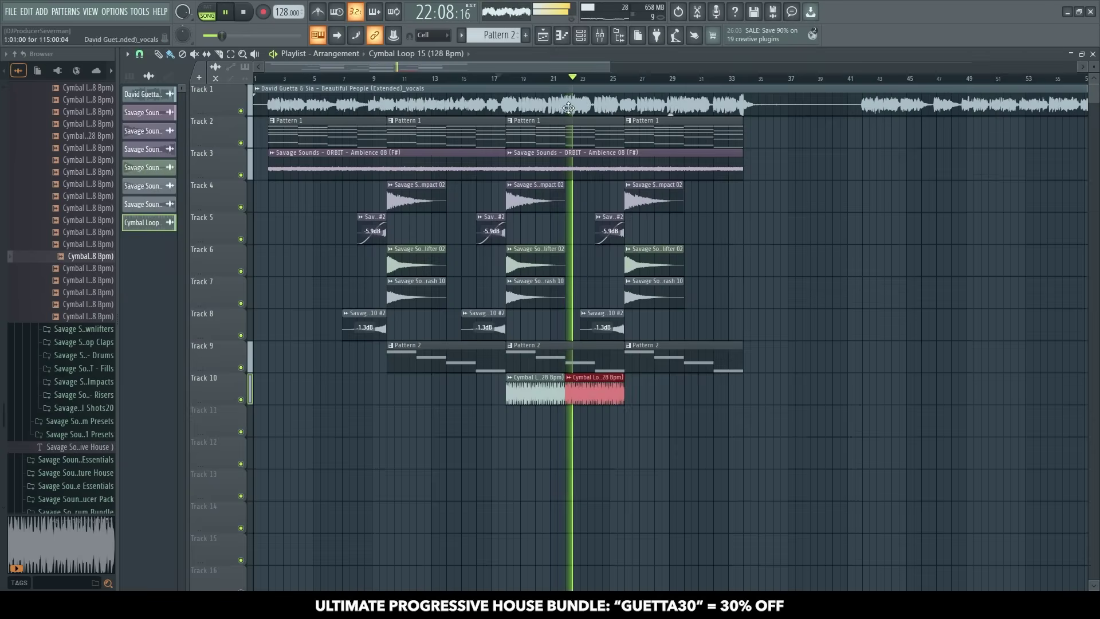
pyautogui.scroll(3, 443, 96)
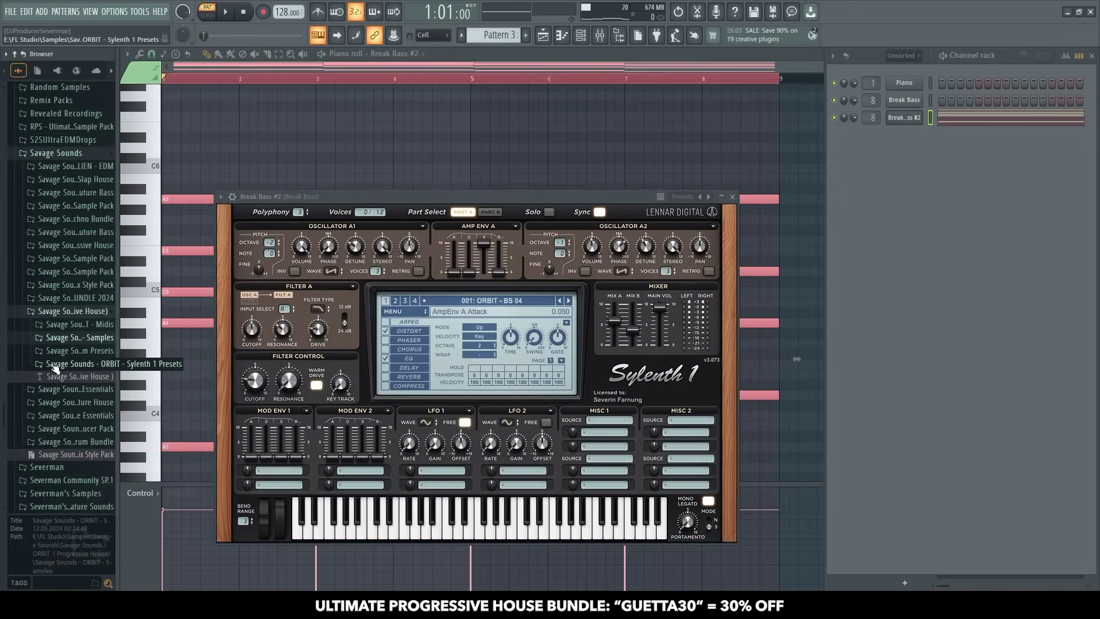
# - Audition the ORBIT chord presets CH 02 and CH 03 in the Break Bass #2 Sylenth1 channel and load CH 02
pyautogui.click(56, 366)
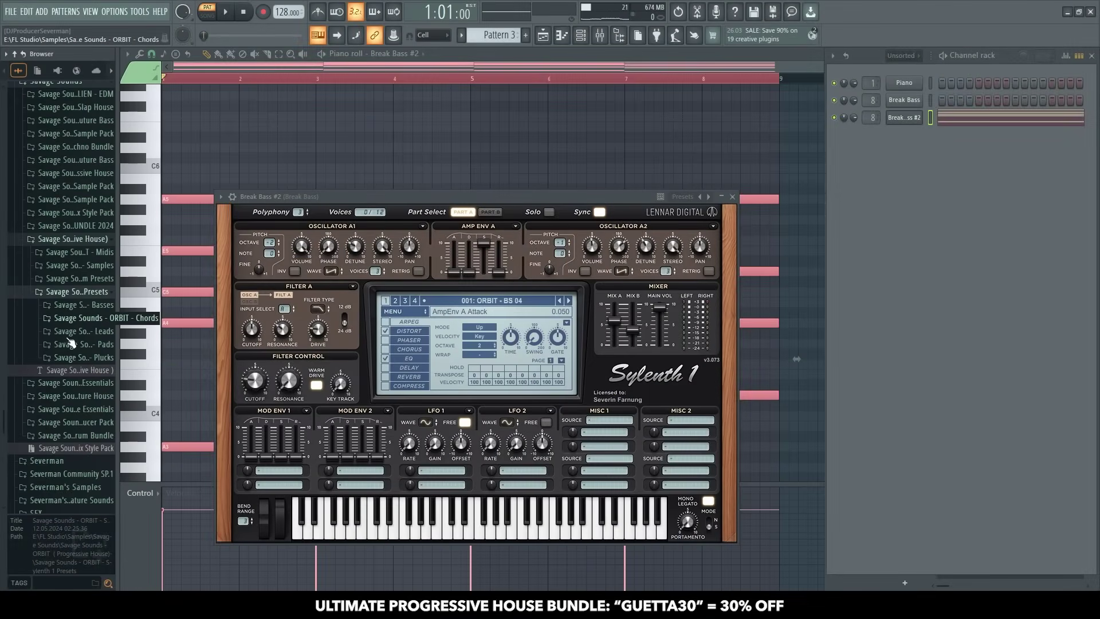
pyautogui.click(75, 319)
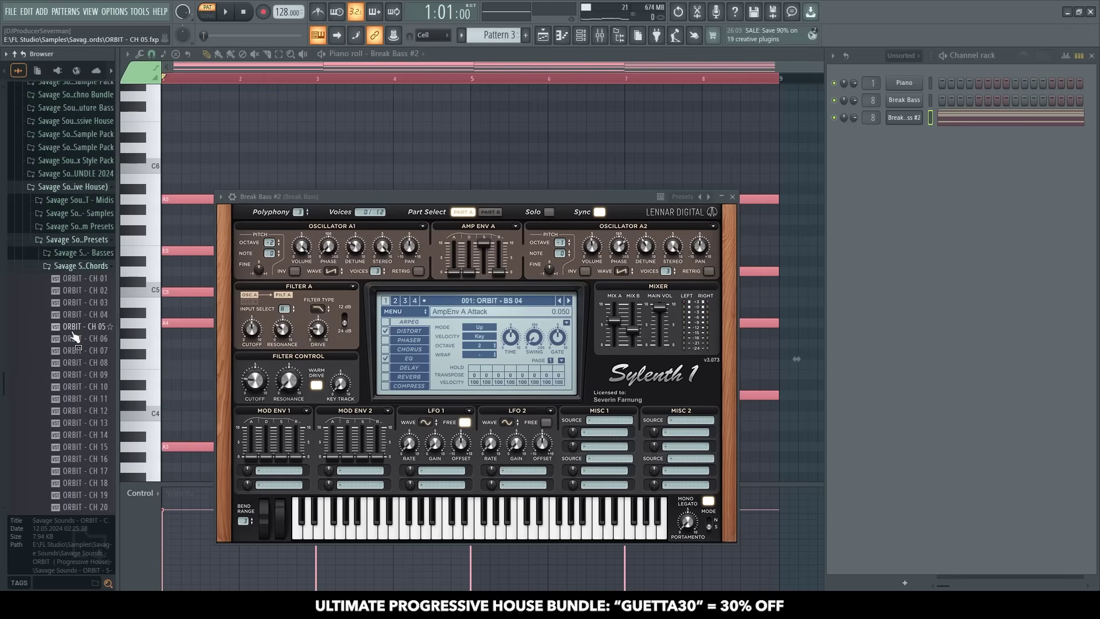
pyautogui.click(70, 290)
pyautogui.press('space')
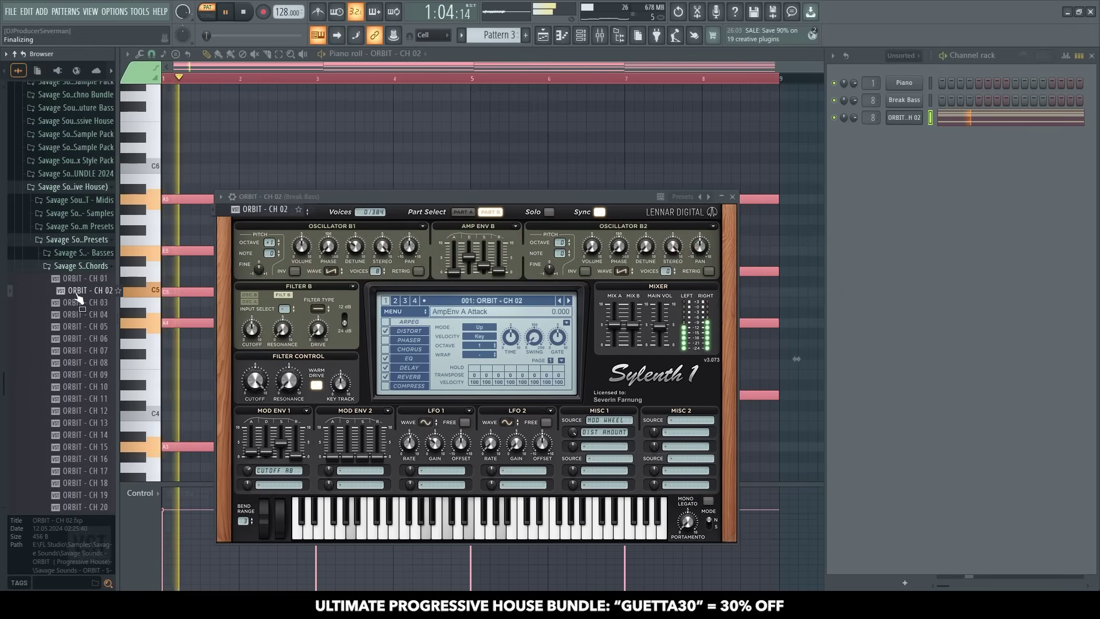
pyautogui.click(76, 303)
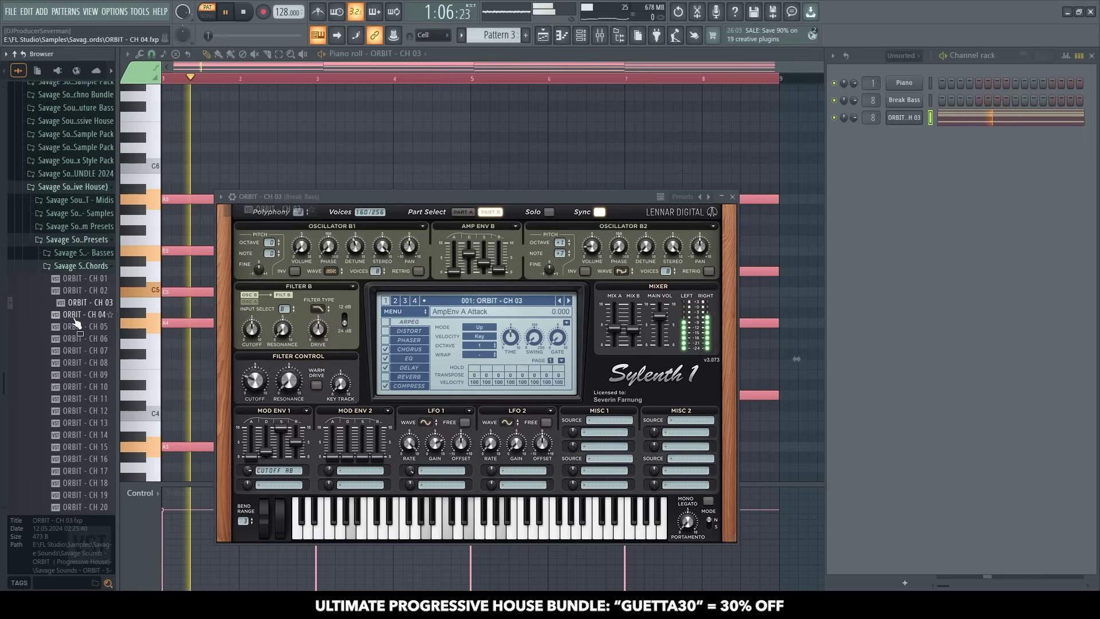
pyautogui.click(81, 291)
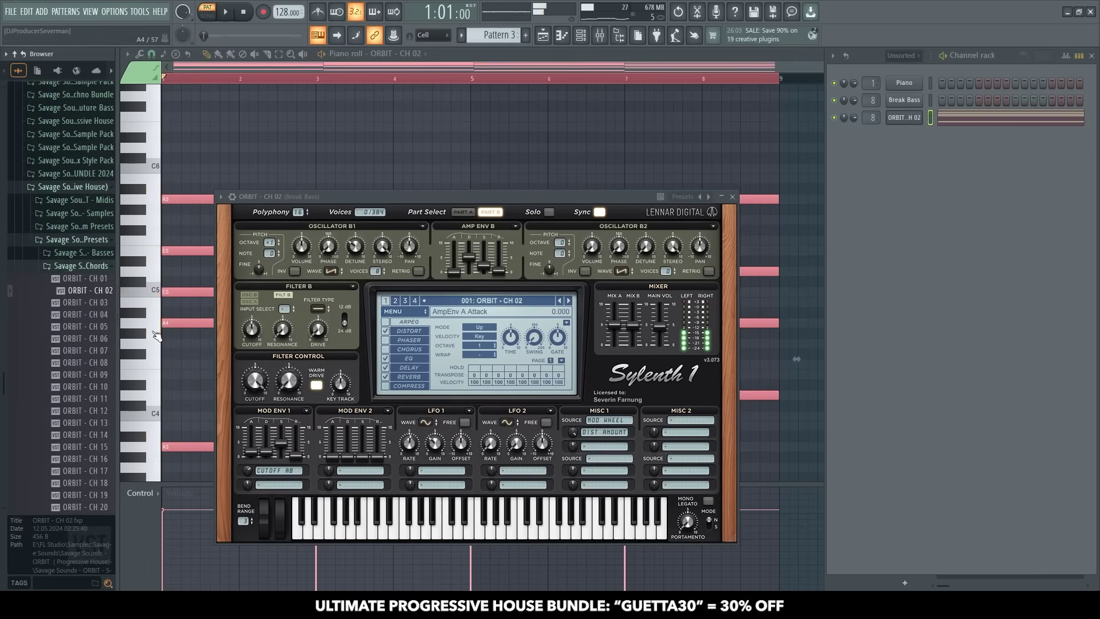
# - Chop all the chord notes in the ORBIT CH 02 piano roll with the Chop tool's default pattern and play them back
pyautogui.click(321, 113)
pyautogui.press('space')
pyautogui.scroll(-1, 258, 92)
pyautogui.click(139, 54)
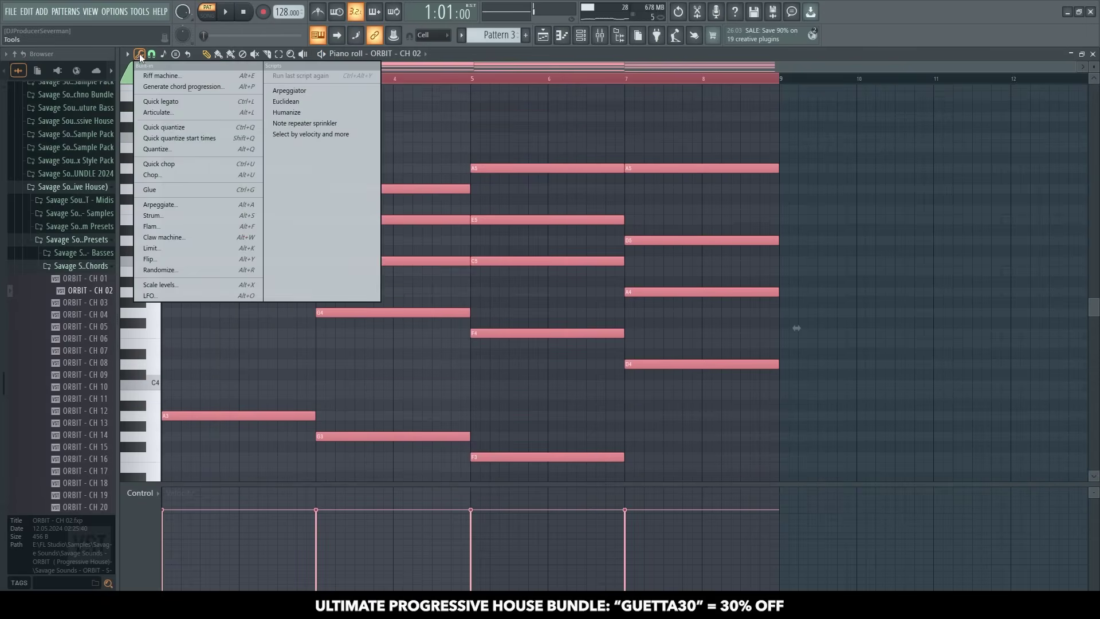
pyautogui.click(163, 173)
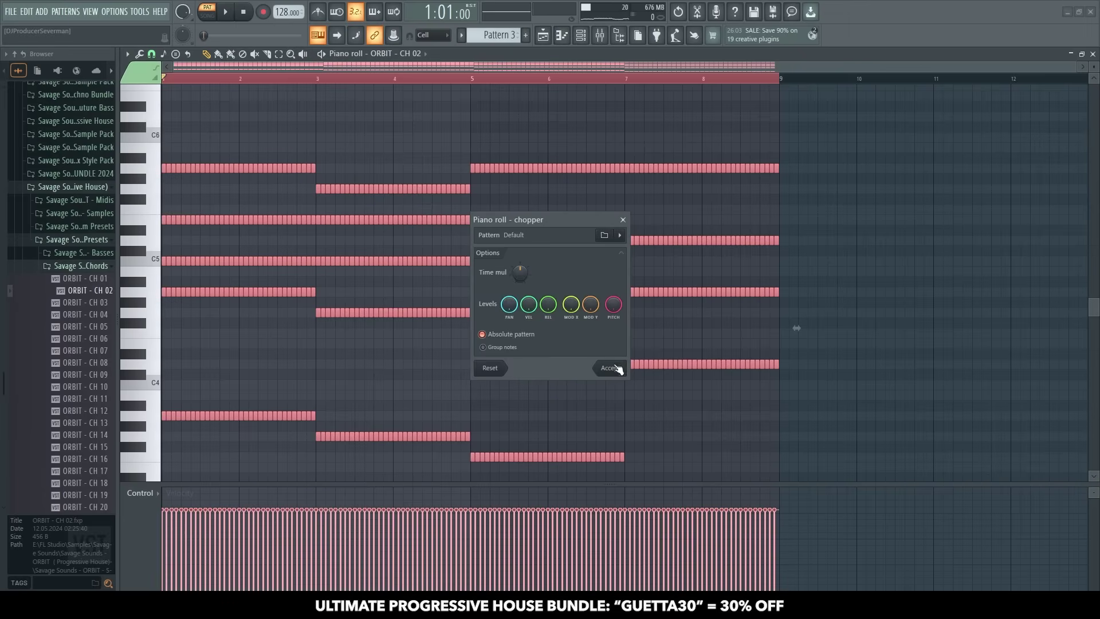
pyautogui.click(609, 367)
pyautogui.press('space')
pyautogui.press('F6')
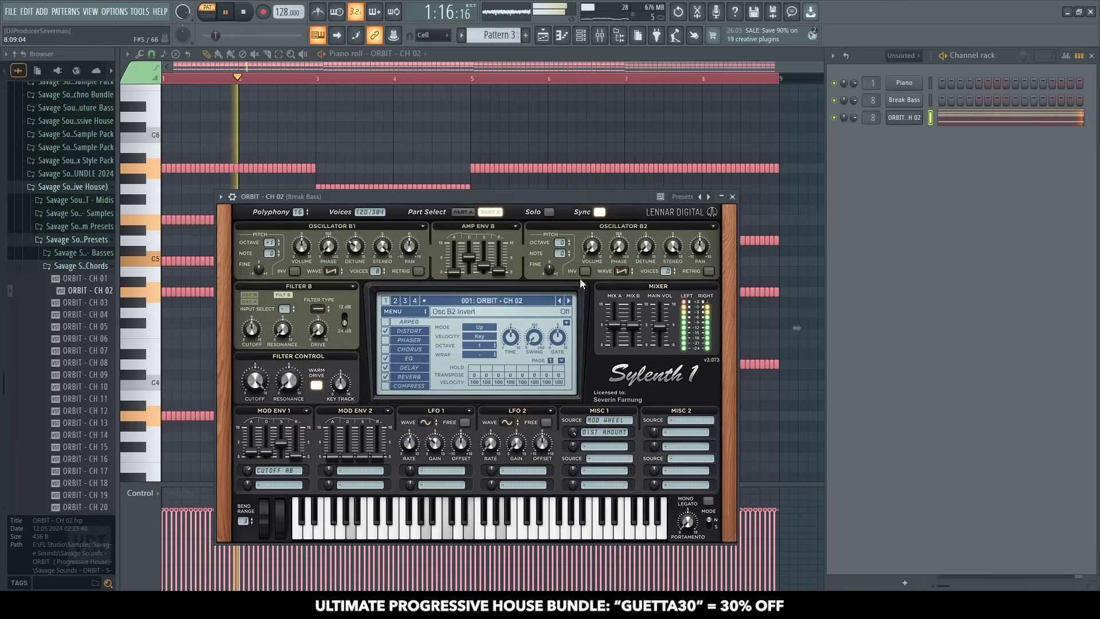
# - Change Filter B's type, set Sylenth1's filter control cutoff to 4.900 and create an automation clip for that cutoff
pyautogui.click(317, 313)
pyautogui.click(337, 335)
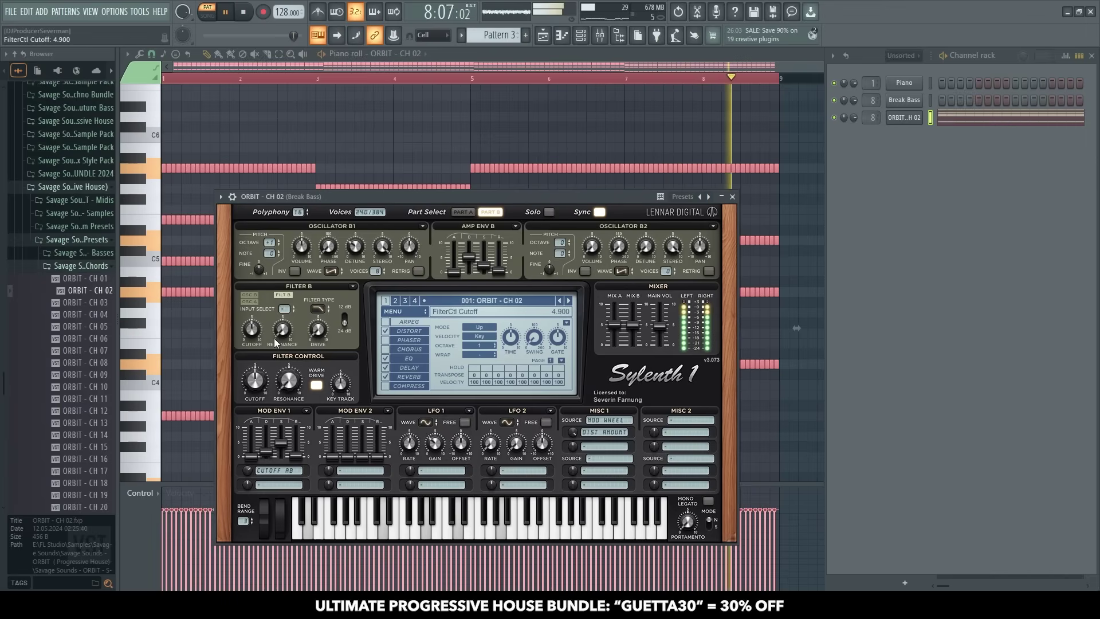
pyautogui.rightClick(375, 35)
pyautogui.click(424, 117)
# - Place the chopped chords of Pattern 3 on the playlist from bar 18 to bar 34
pyautogui.click(544, 36)
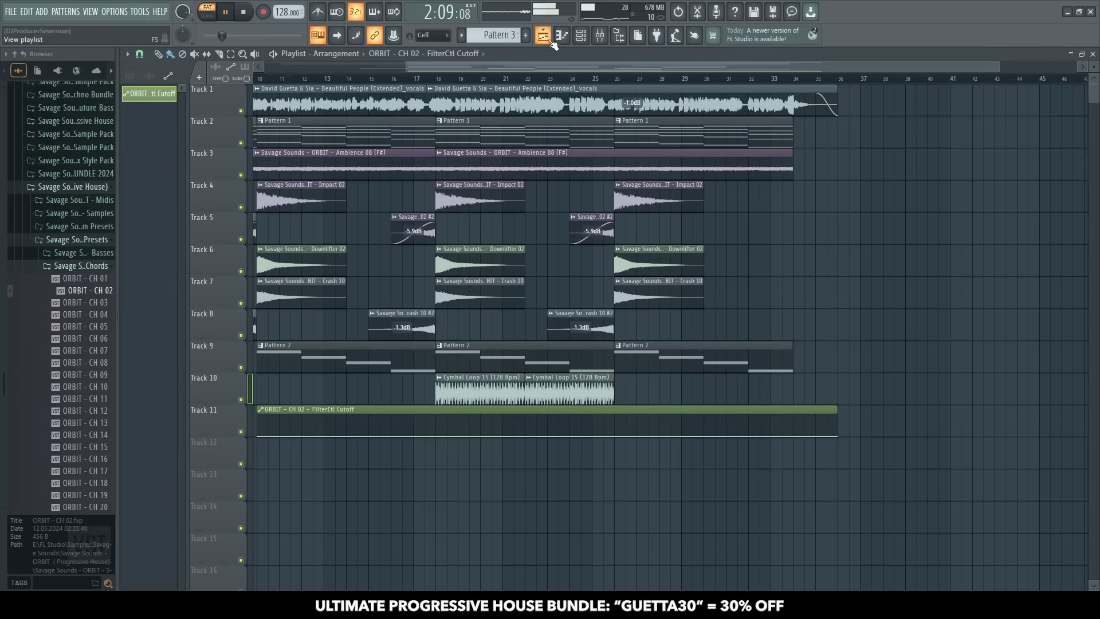
pyautogui.scroll(-4, 471, 326)
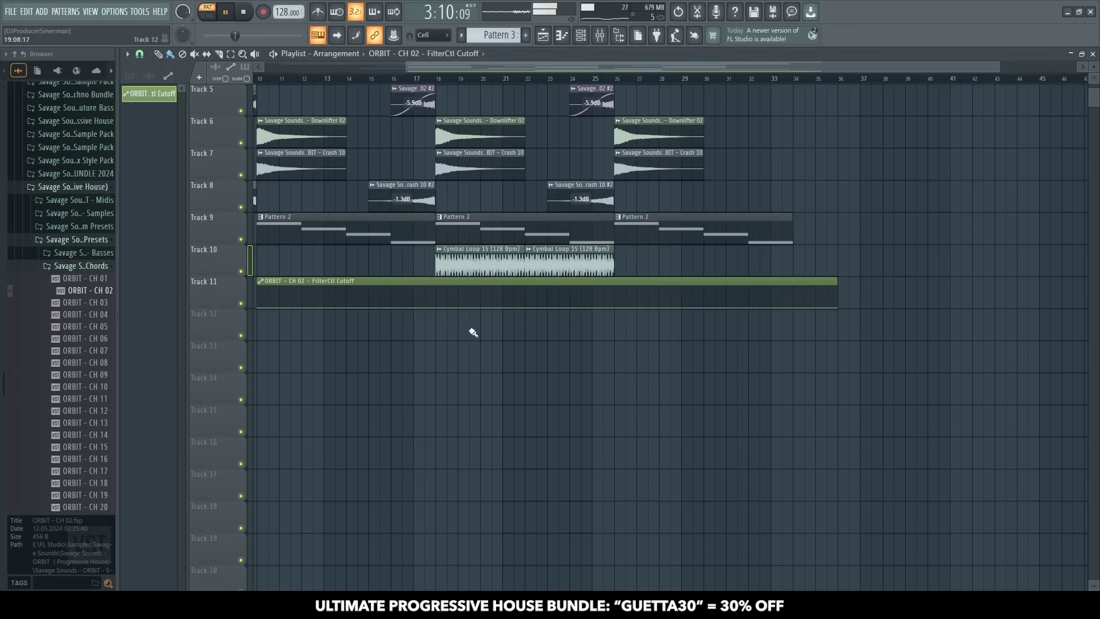
pyautogui.click(459, 334)
# - Add points at bars 18 and 34 of the FilterCtl Cutoff automation so the cutoff rises gradually, and play the build-up
pyautogui.rightClick(533, 315)
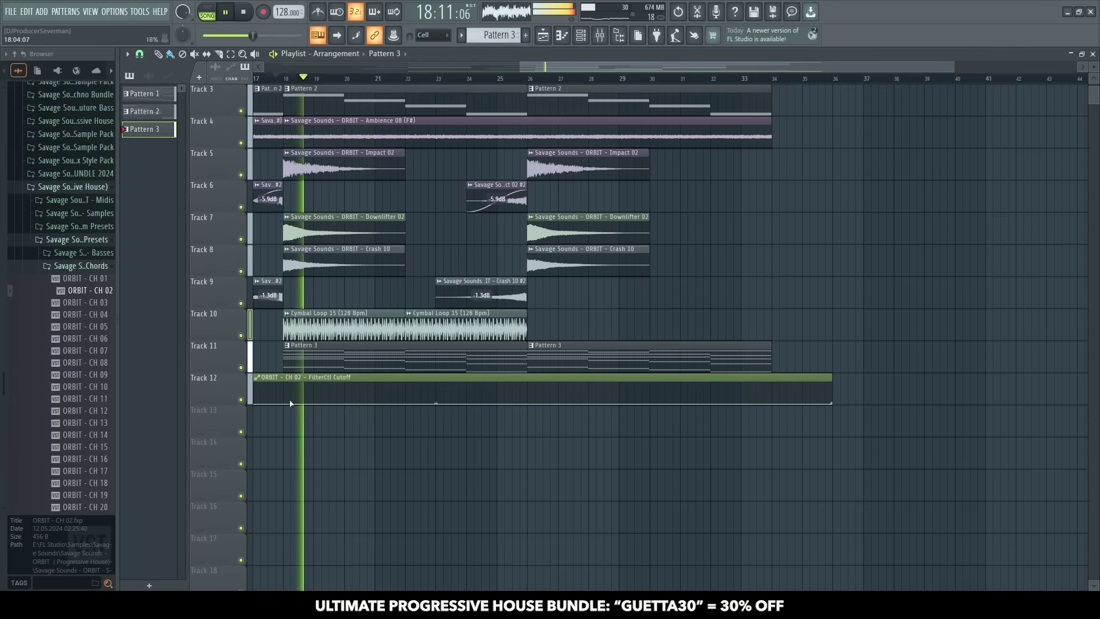
pyautogui.rightClick(775, 395)
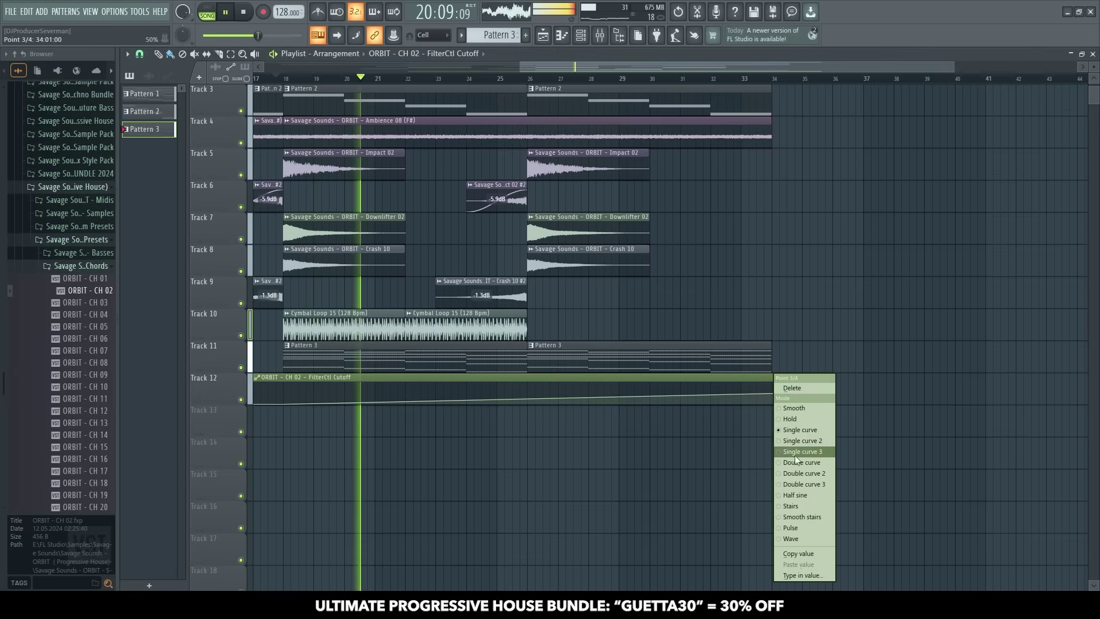
pyautogui.click(813, 572)
pyautogui.press('Return')
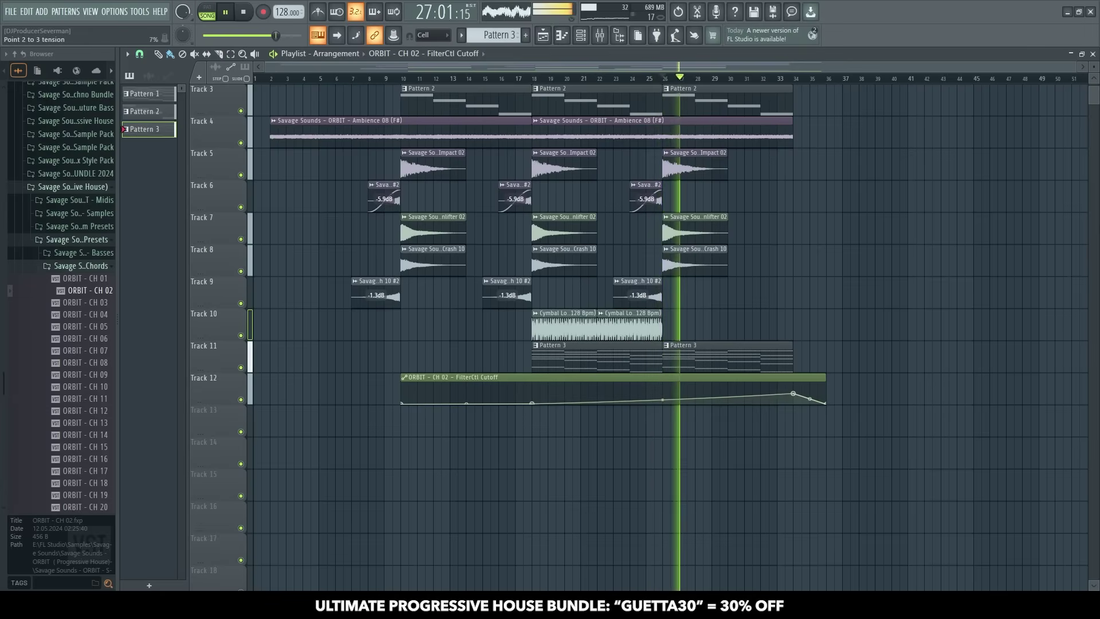
pyautogui.click(636, 81)
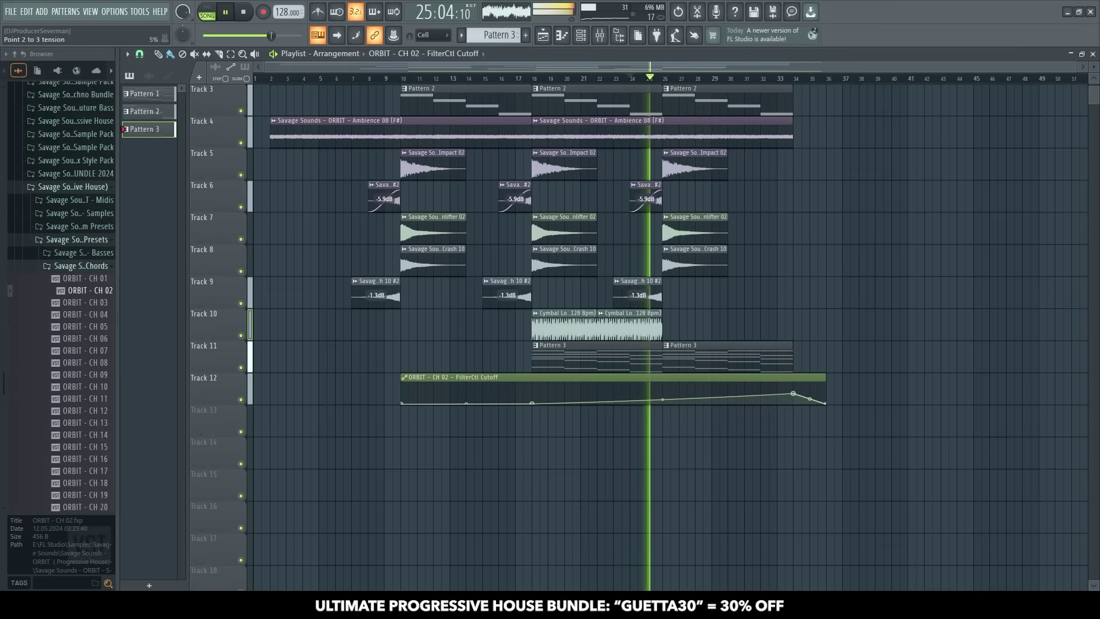
# - Repeat Cymbal Loop 15 up to bar 34 with the added clips at -2.1 dB and -4.5 dB, and fade out the last clip
pyautogui.click(641, 326)
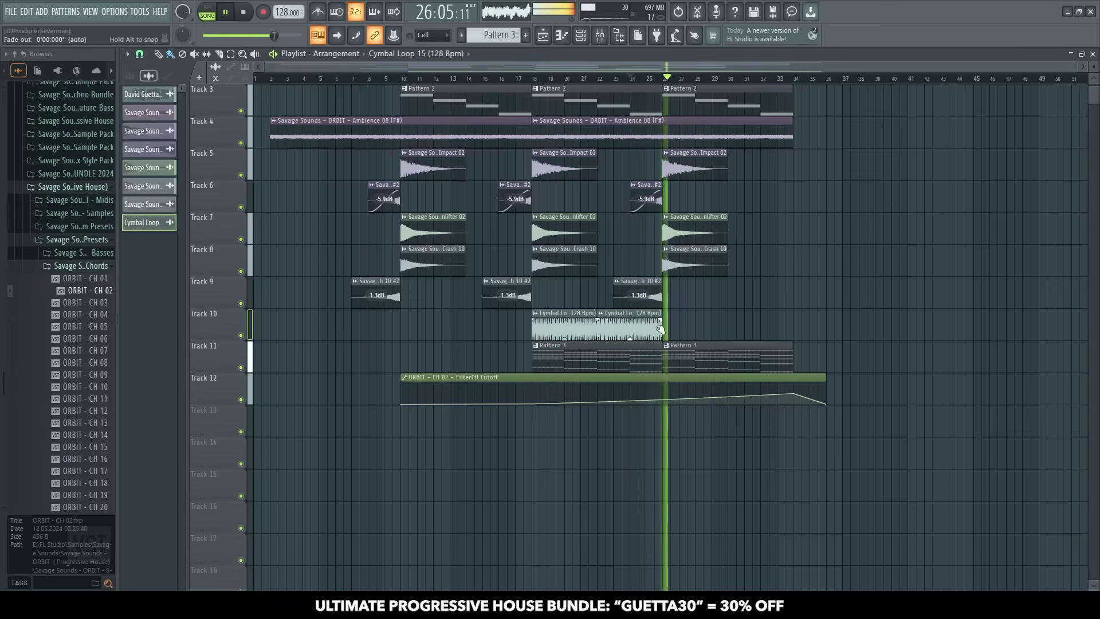
pyautogui.click(669, 329)
pyautogui.click(760, 326)
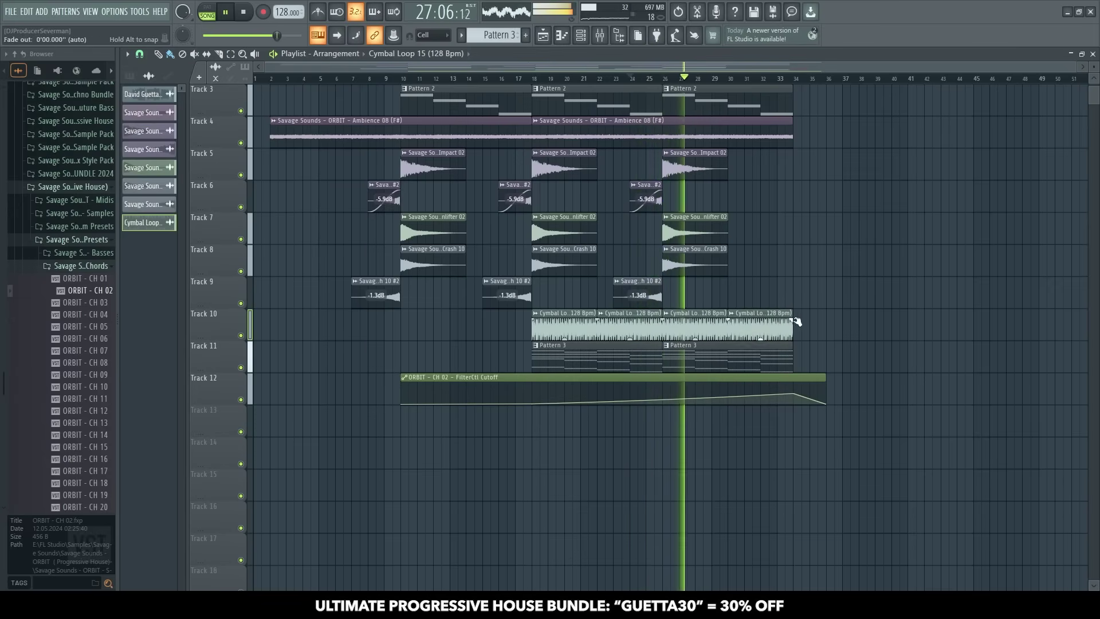
pyautogui.moveTo(704, 327); pyautogui.dragTo(761, 352)
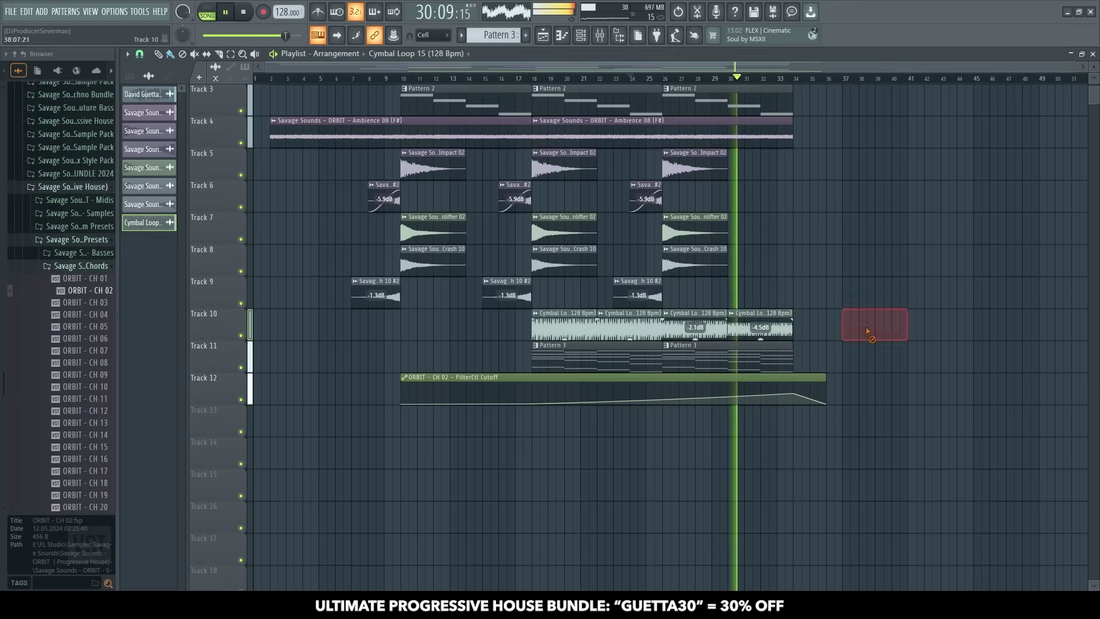
pyautogui.moveTo(792, 318); pyautogui.dragTo(744, 339)
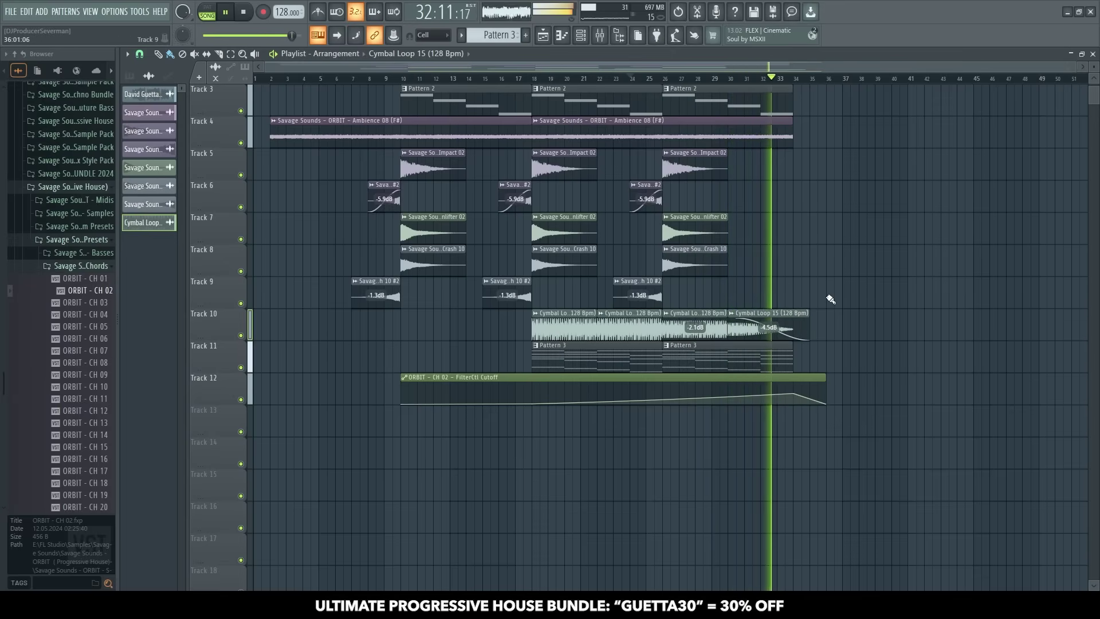
# - Adjust the low cut of Fruity parametric EQ 2 on the Drop Chords mixer track
pyautogui.scroll(2, 810, 221)
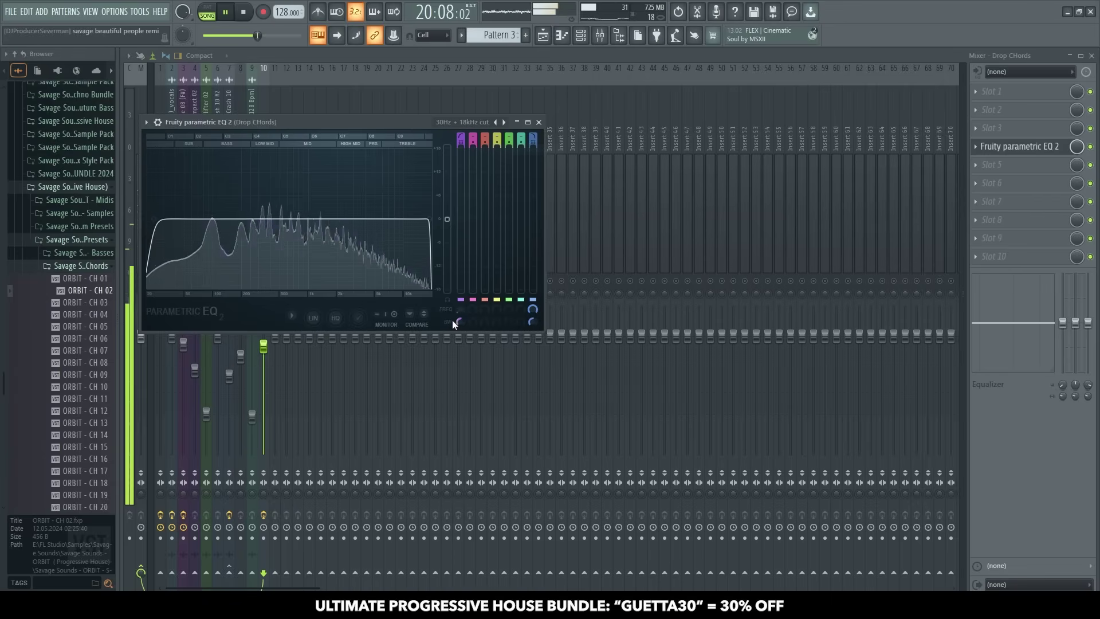
pyautogui.moveTo(453, 321); pyautogui.dragTo(453, 312)
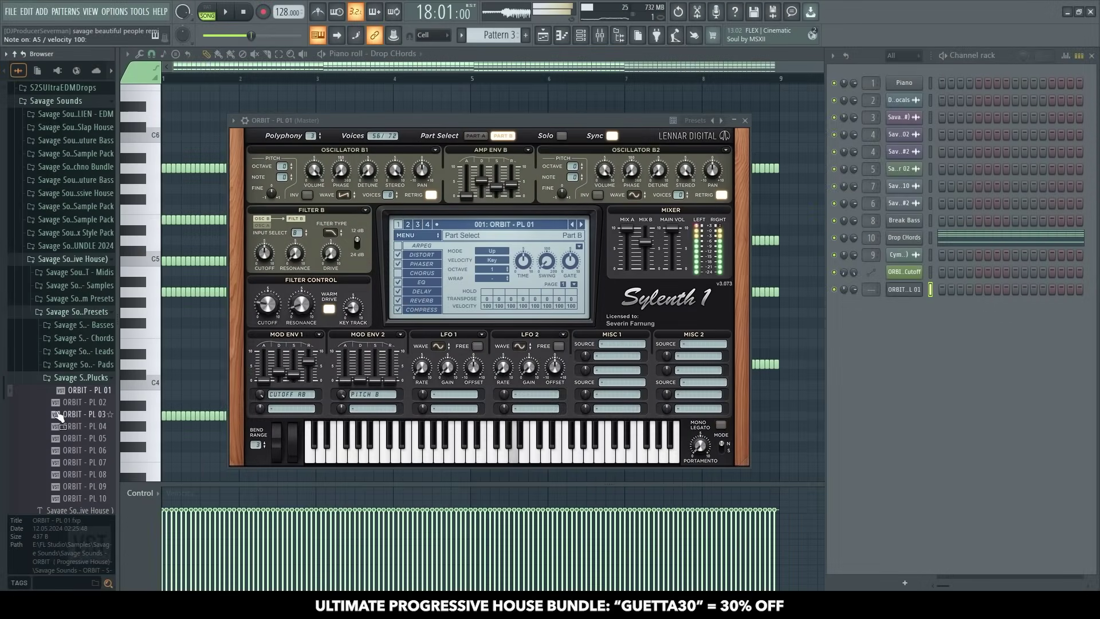
# - Audition the ORBIT pluck presets PL 02 and PL 03 in the new Sylenth1 channel and return to PL 01
pyautogui.click(59, 403)
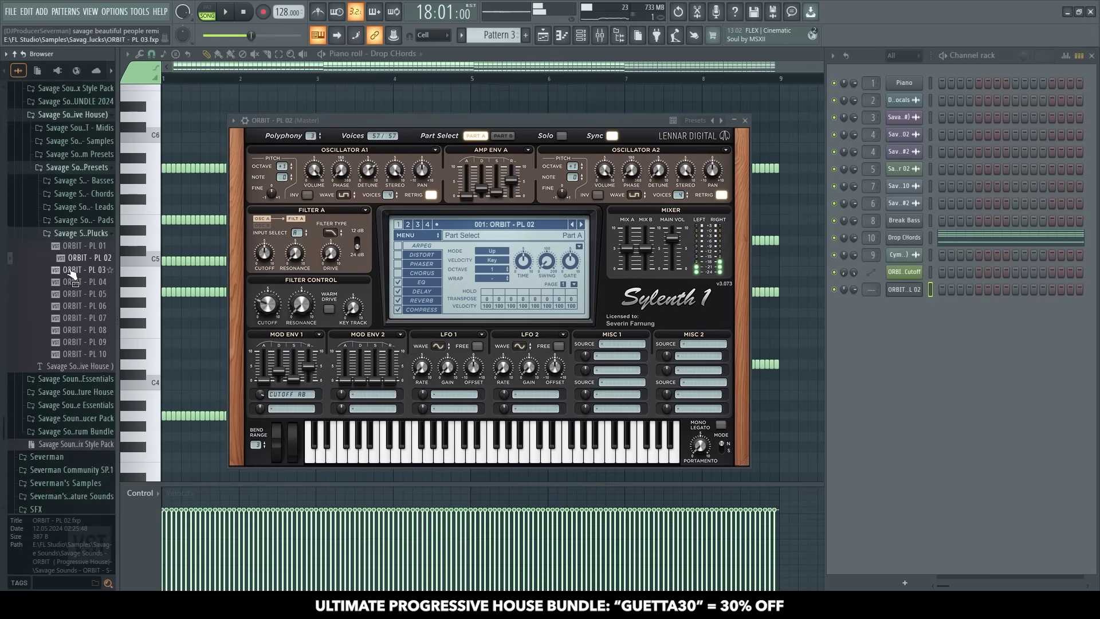
pyautogui.click(70, 270)
pyautogui.click(80, 245)
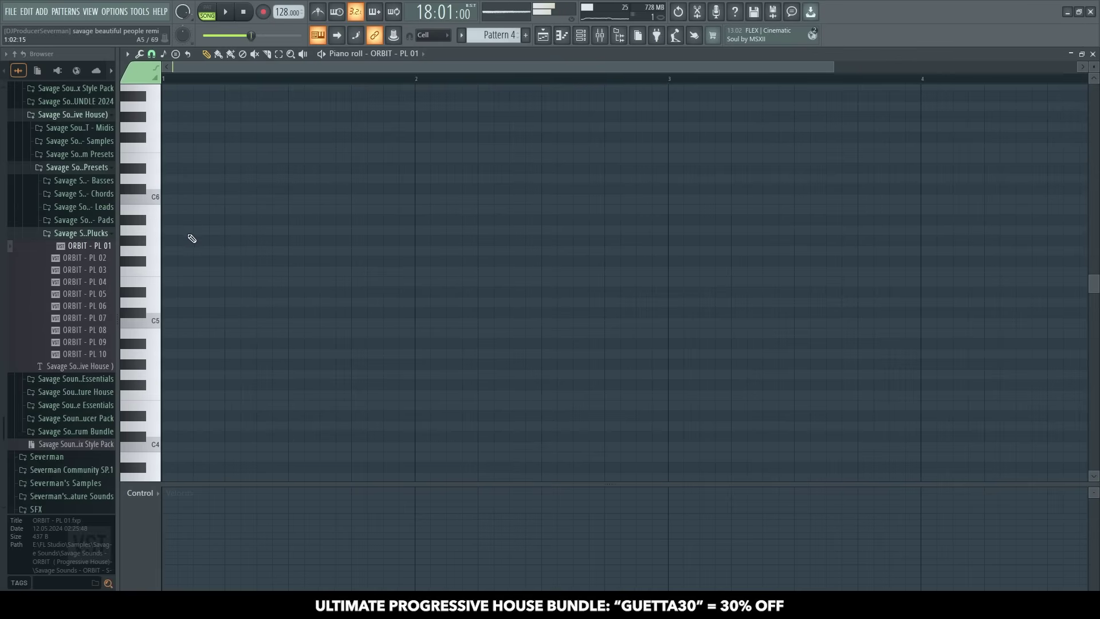
# - Write a two-bar pluck melody in Pattern 4 stepping through A5, B5 and C6, and play it back
pyautogui.click(192, 230)
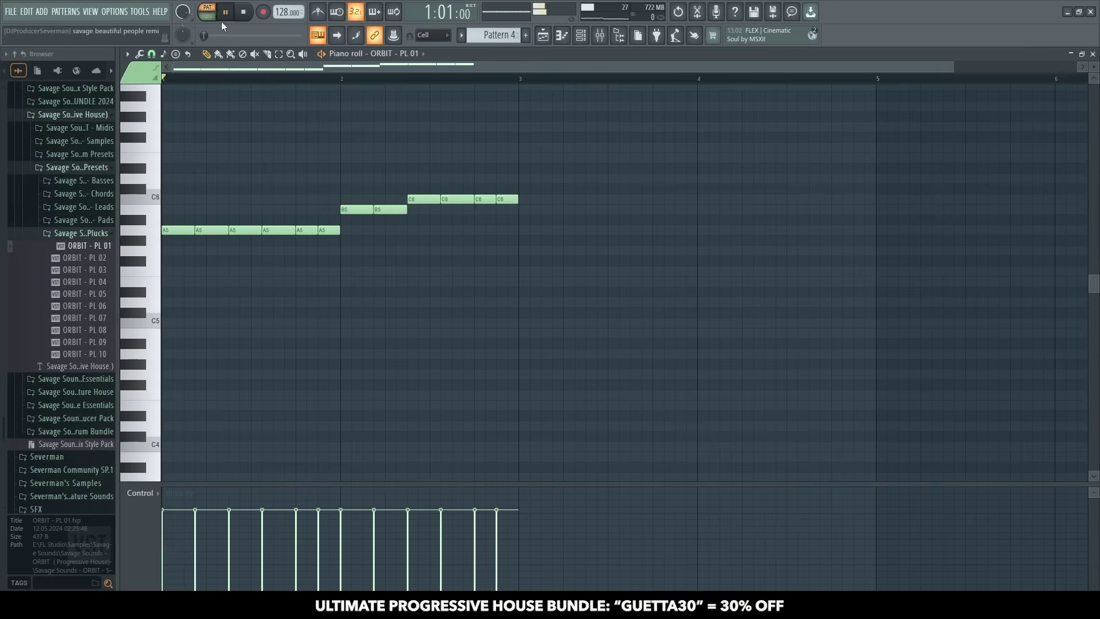
pyautogui.press('space')
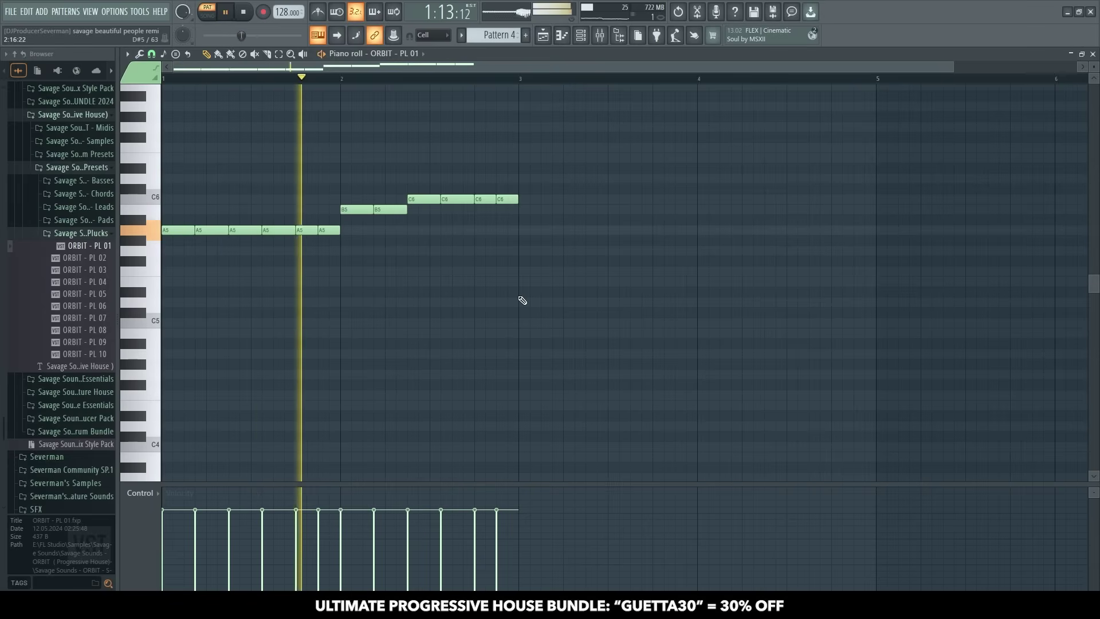
pyautogui.press('space')
# - Duplicate the pluck melody into bars 3 and 4 and transpose the copy up to start on B5
pyautogui.hotkey('ctrl', 'a')
pyautogui.hotkey('ctrl', 'b')
pyautogui.moveTo(535, 231); pyautogui.dragTo(534, 211)
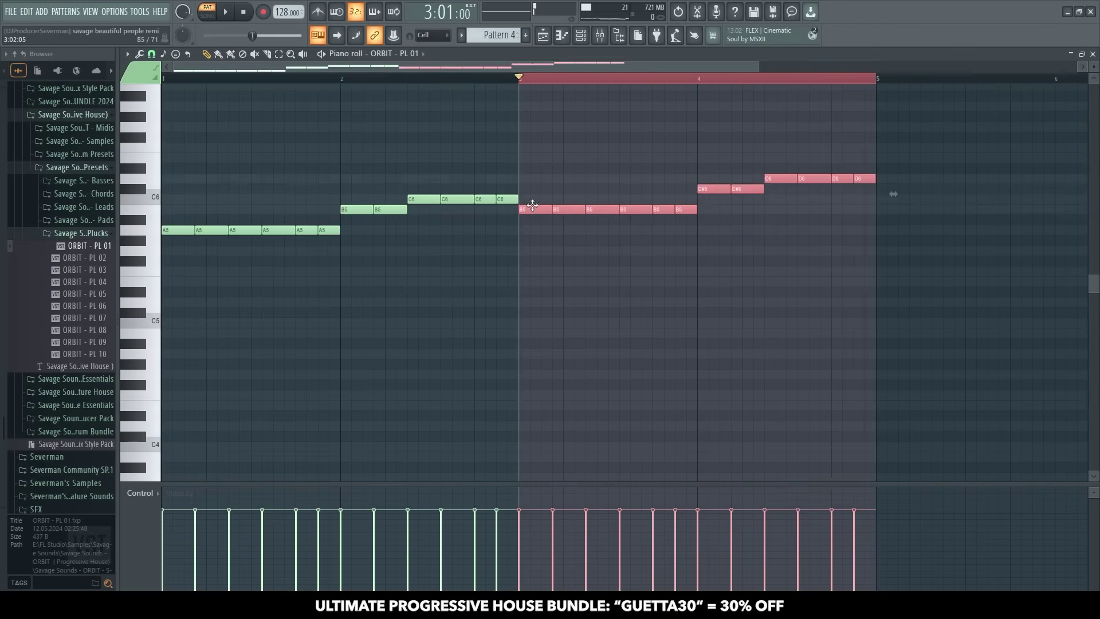
pyautogui.press('space')
# - Adjust the higher notes of the copied melody and place Pattern 4 on Track 13 at bar 18
pyautogui.moveTo(713, 184); pyautogui.dragTo(736, 199)
pyautogui.click(822, 228)
pyautogui.moveTo(785, 166); pyautogui.dragTo(901, 196)
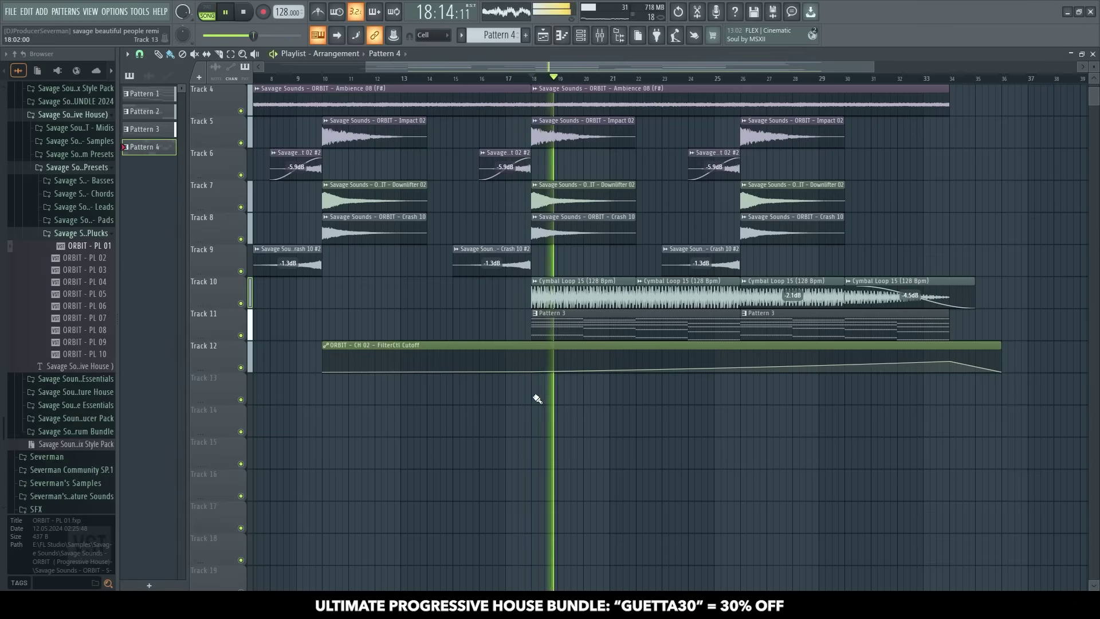
pyautogui.click(535, 395)
# - Rename the ORBIT PL 01 channel to Pluck
pyautogui.press('F6')
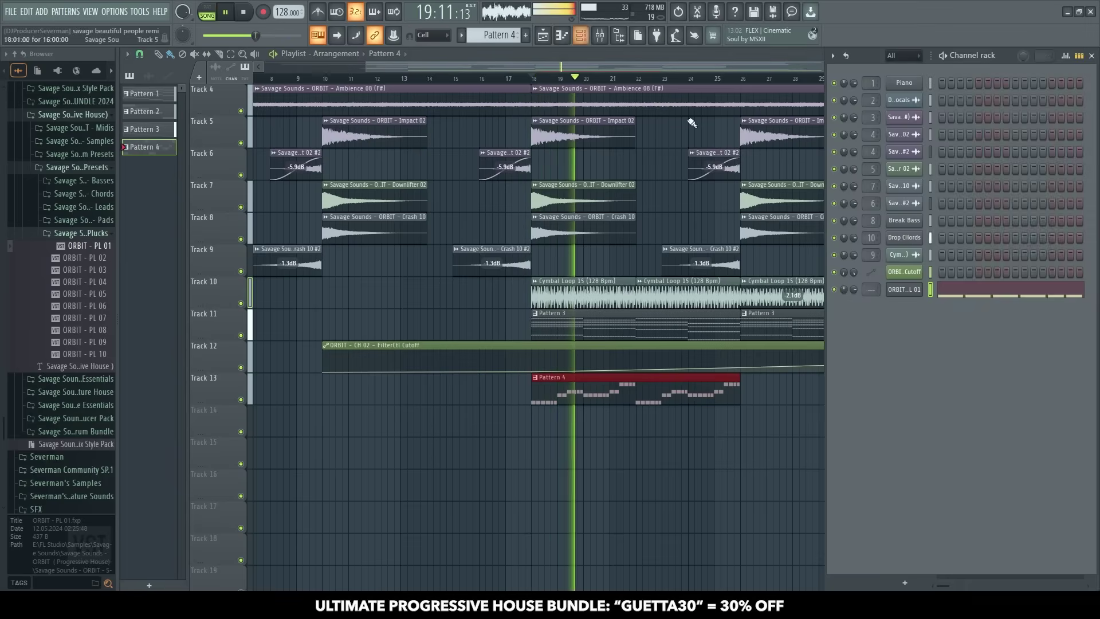
pyautogui.rightClick(916, 293)
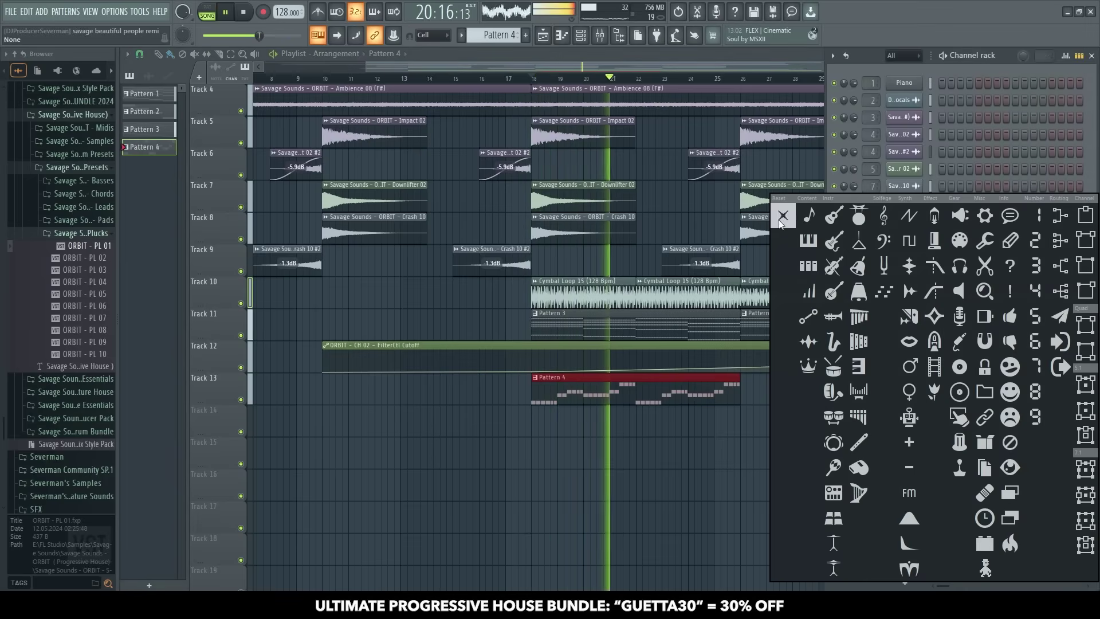
pyautogui.click(808, 265)
pyautogui.write('Pluck')
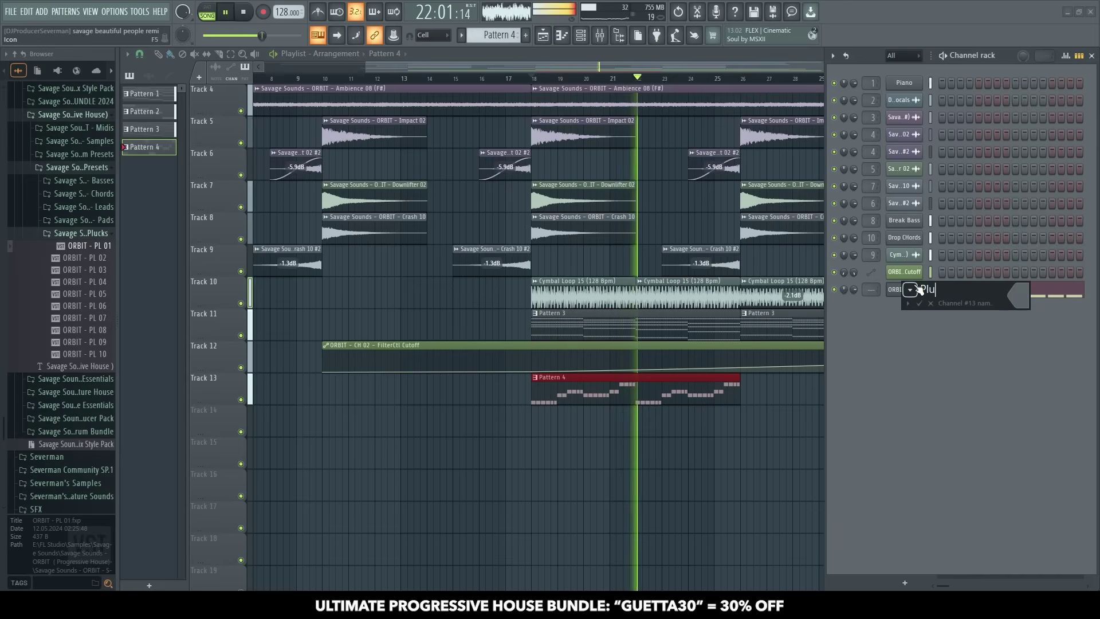
pyautogui.press('Return')
# - Route the Pluck channel to mixer track 11 and try Endless Smile on it, adjusting the intensity
pyautogui.click(916, 289)
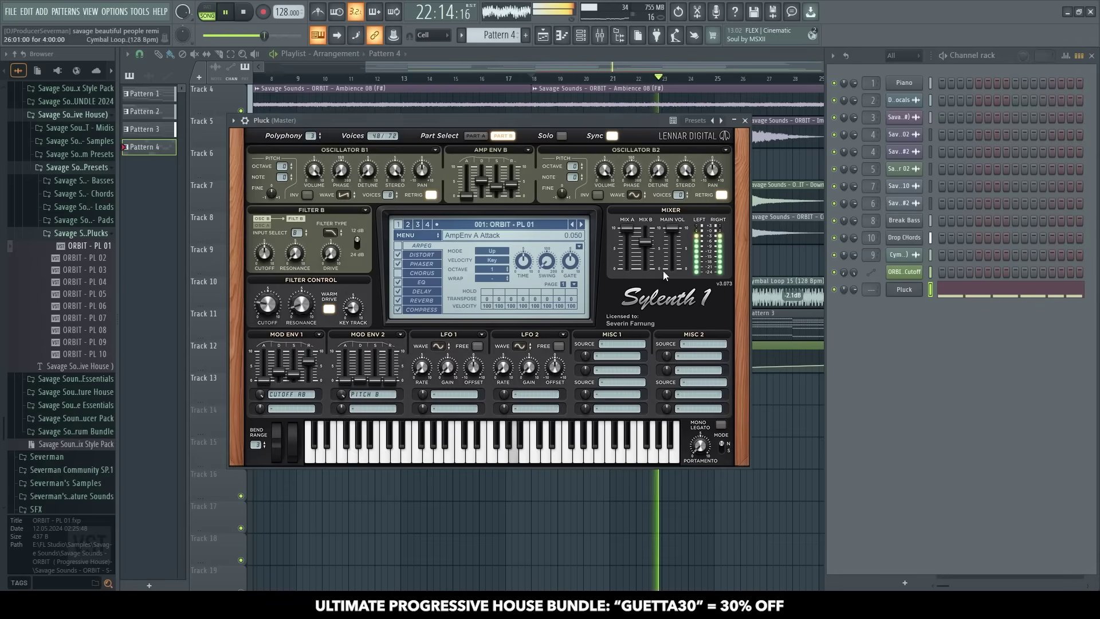
pyautogui.click(245, 121)
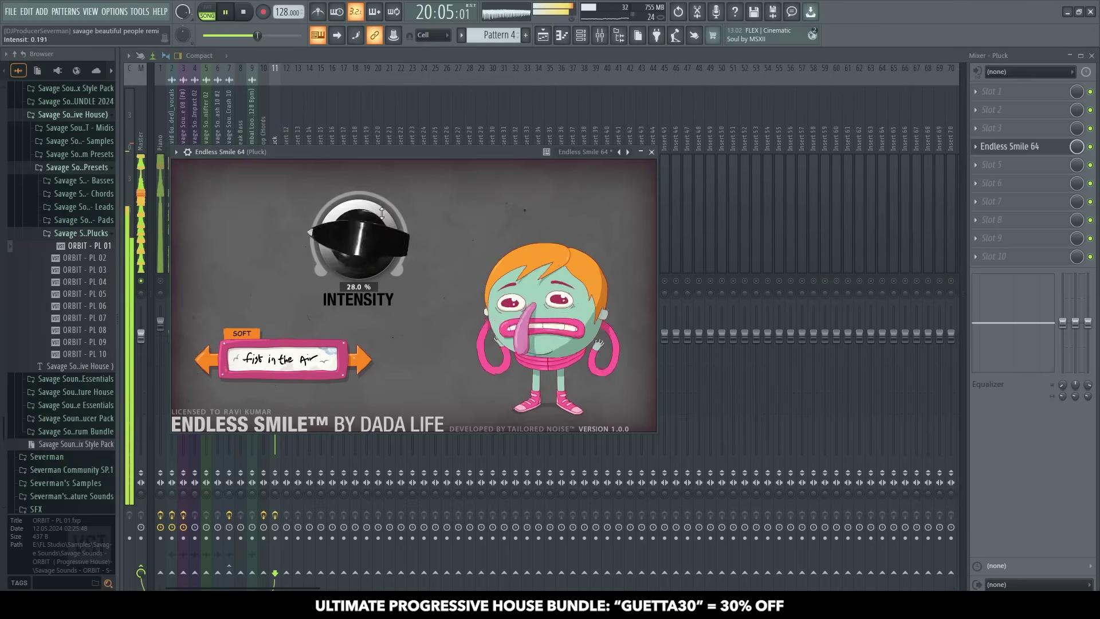
pyautogui.moveTo(372, 232); pyautogui.dragTo(370, 251)
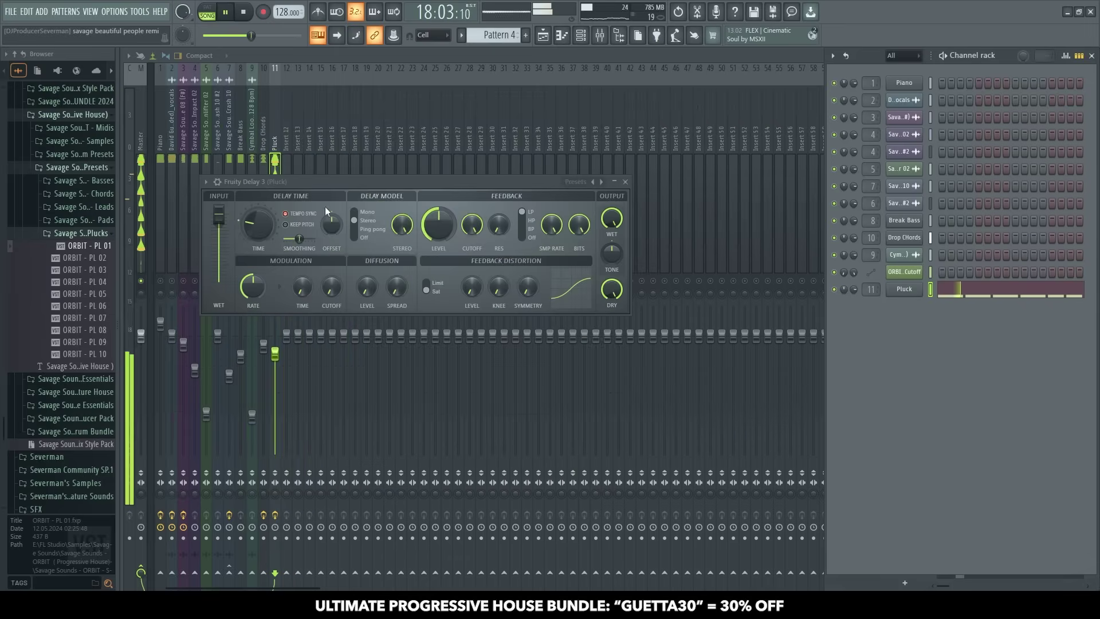
# - Set the Fruity Delay 3 time and Fruity Reeverb 2 damping on the Pluck mixer track, with its level at about -3.5 dB
pyautogui.rightClick(262, 226)
pyautogui.moveTo(279, 242)
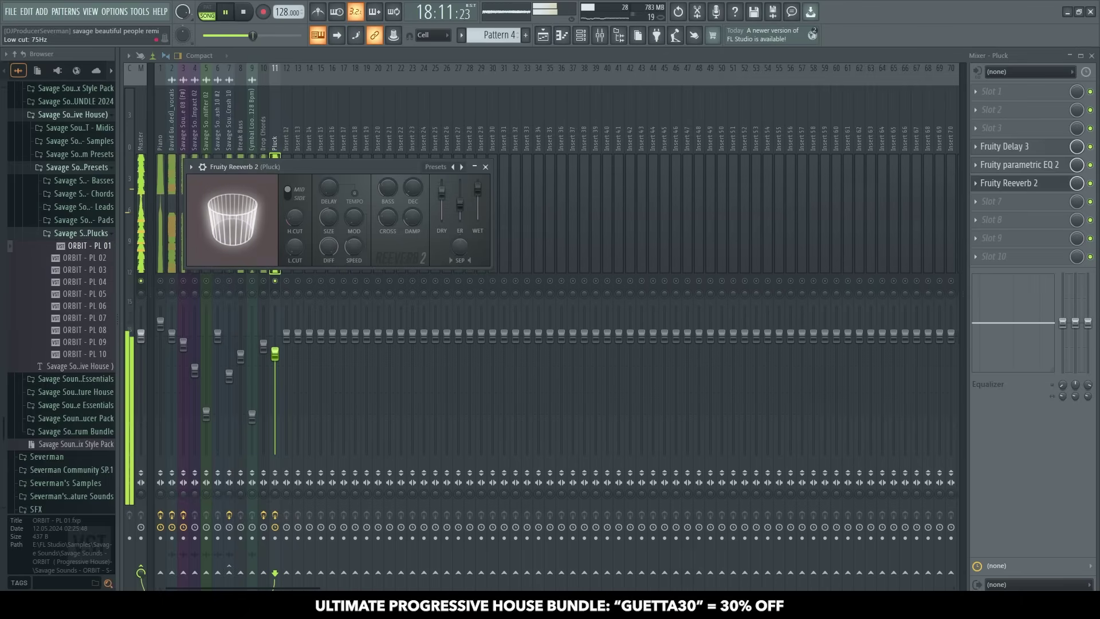
pyautogui.moveTo(414, 216); pyautogui.dragTo(408, 218)
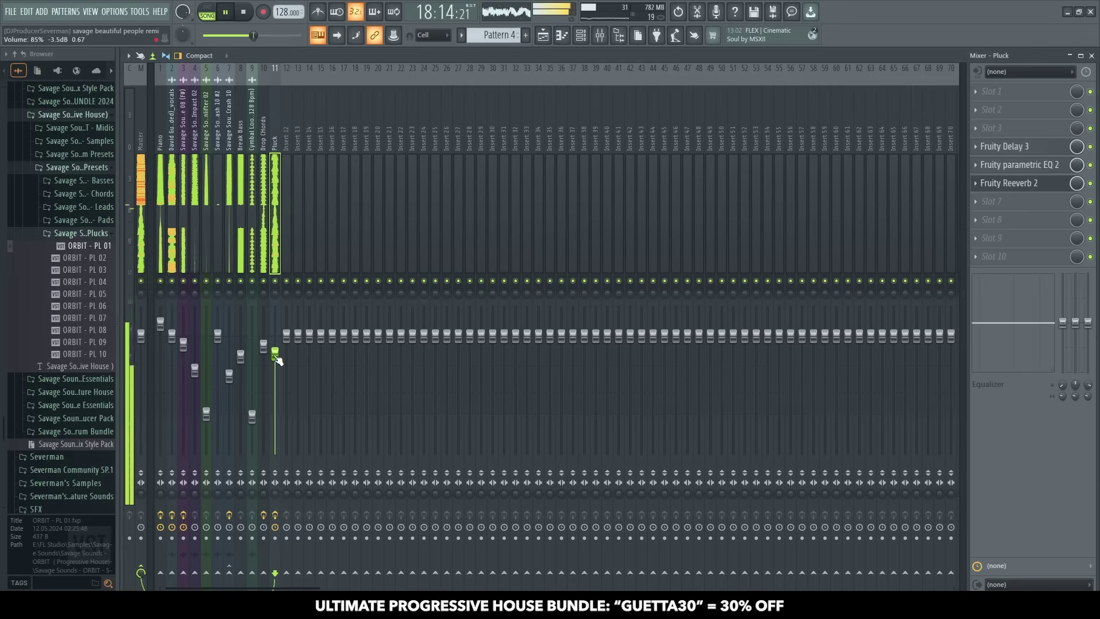
pyautogui.moveTo(279, 359)
pyautogui.mouseDown()
pyautogui.moveTo(278, 369)
pyautogui.moveTo(279, 360)
pyautogui.mouseUp()
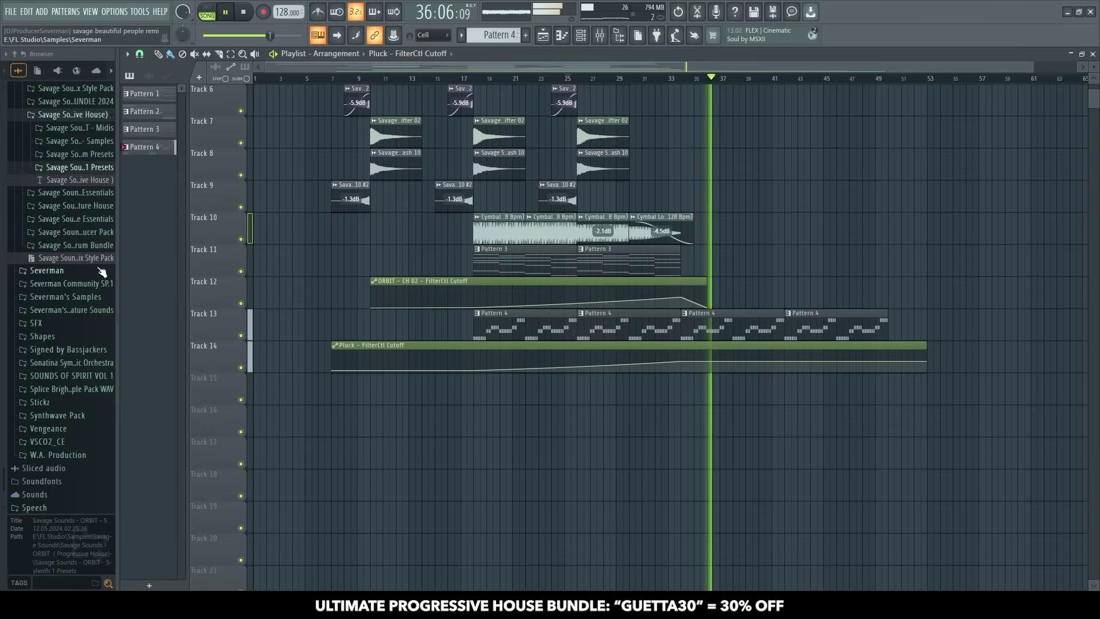
# - Add a Sylenth1 channel and copy the Pluck channel's notes into it
pyautogui.scroll(2, 78, 250)
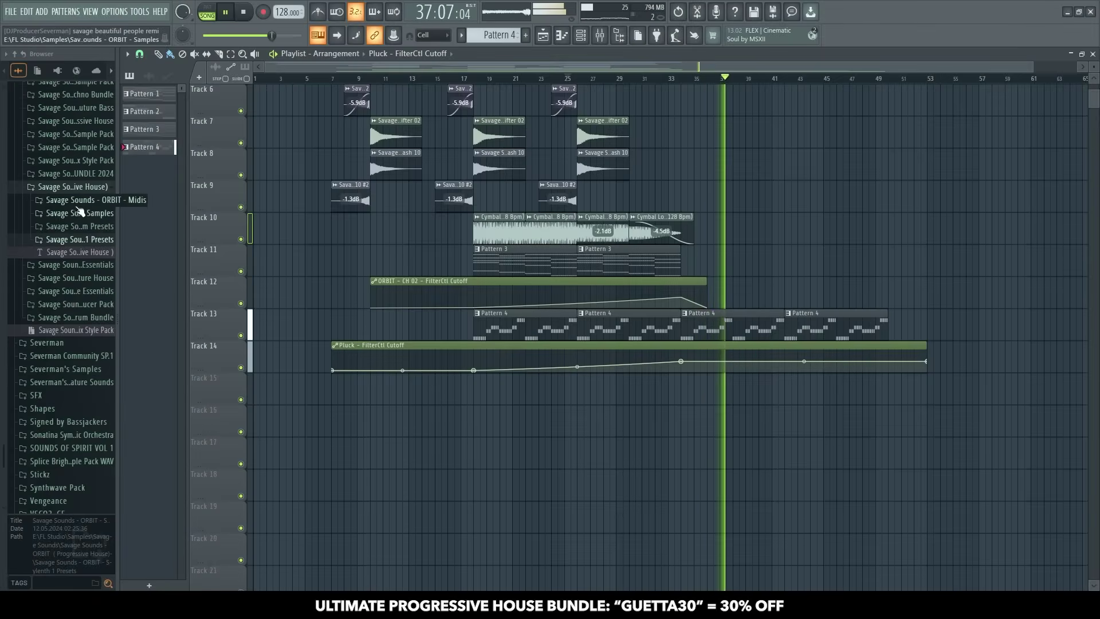
pyautogui.press('space')
pyautogui.click(586, 38)
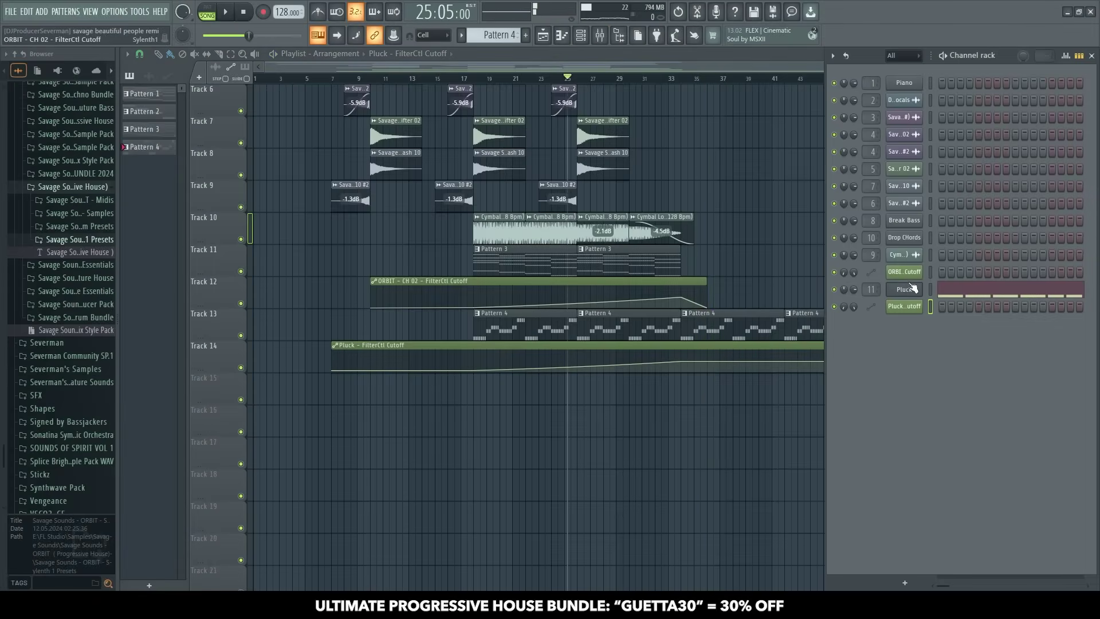
pyautogui.click(42, 11)
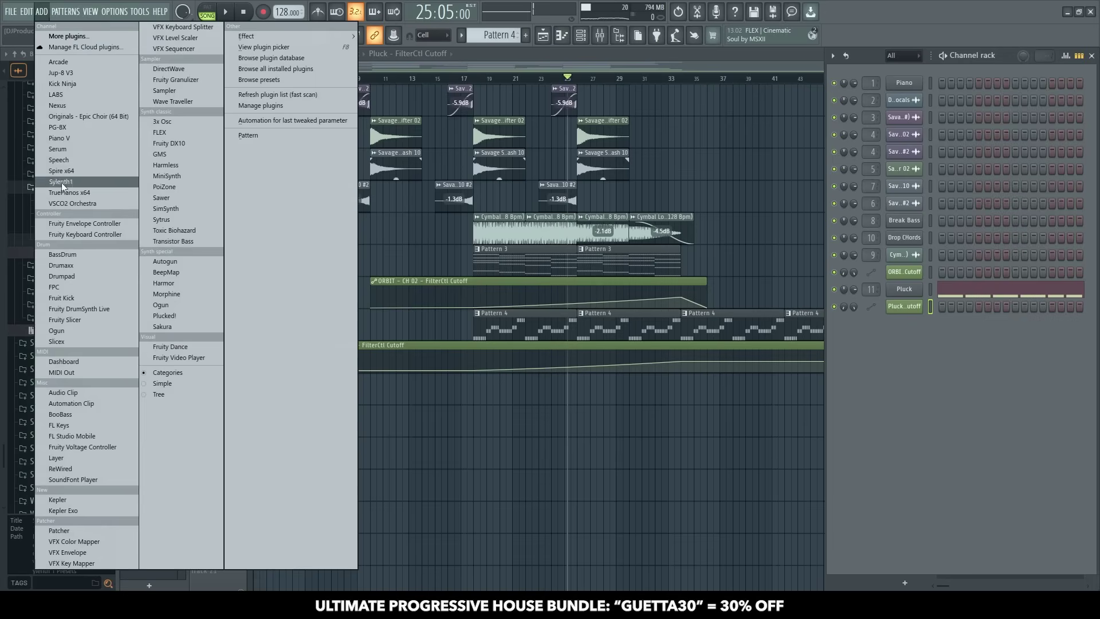
pyautogui.click(71, 181)
pyautogui.rightClick(893, 287)
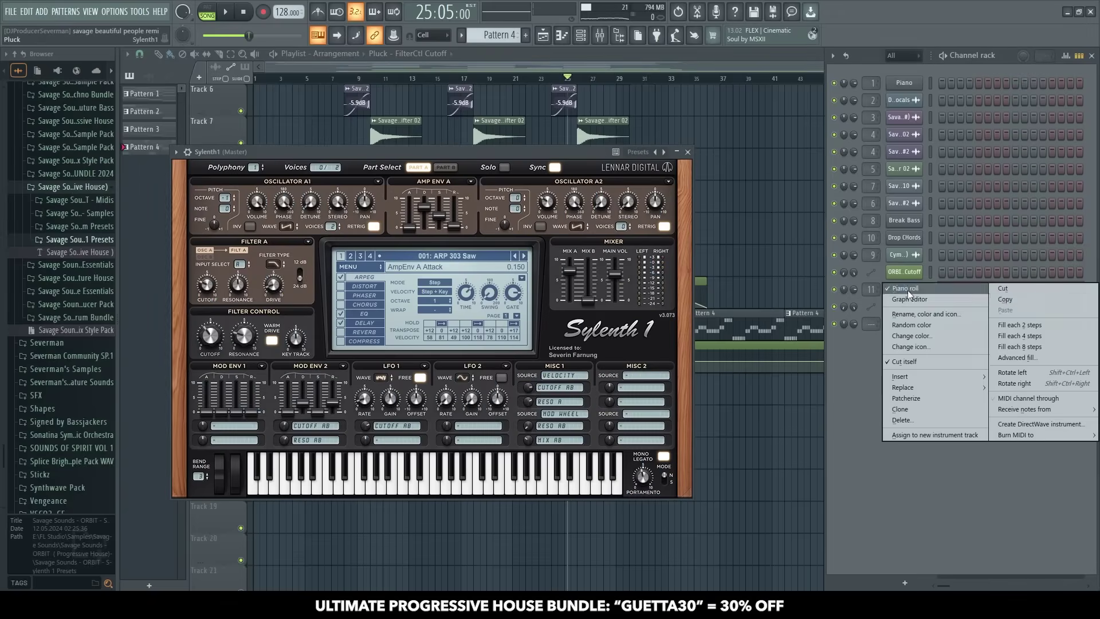
pyautogui.scroll(1, 492, 38)
pyautogui.rightClick(919, 328)
pyautogui.click(1031, 346)
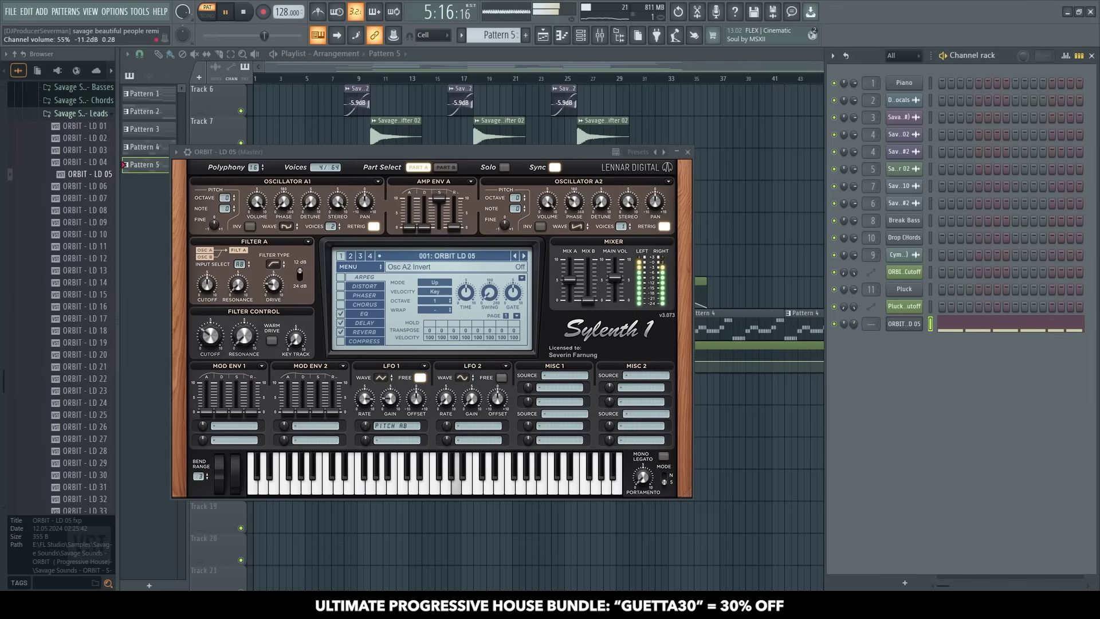
# - Clone the ORBIT LD 05 channel, paste the melody into the clone and mute the original lead
pyautogui.rightClick(904, 324)
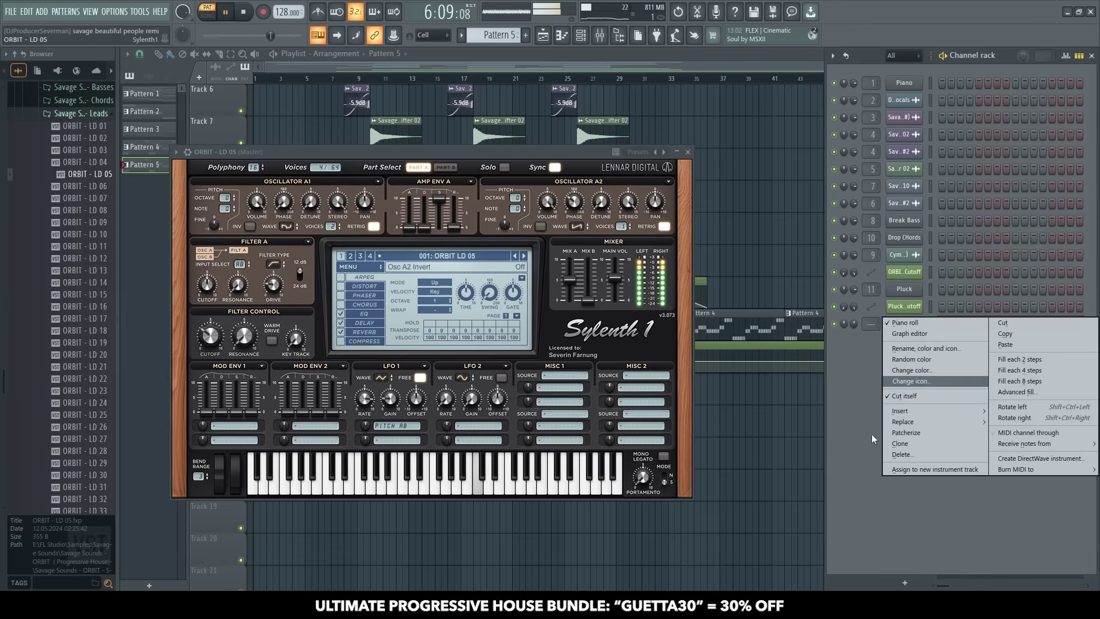
pyautogui.click(901, 445)
pyautogui.rightClick(904, 341)
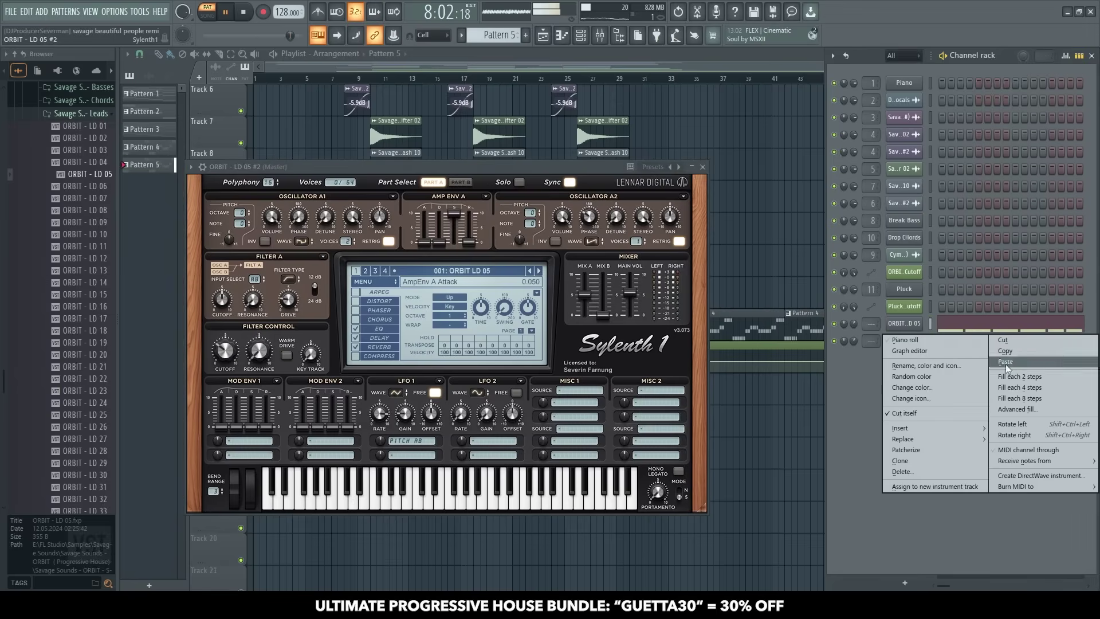
pyautogui.click(1006, 361)
pyautogui.click(834, 324)
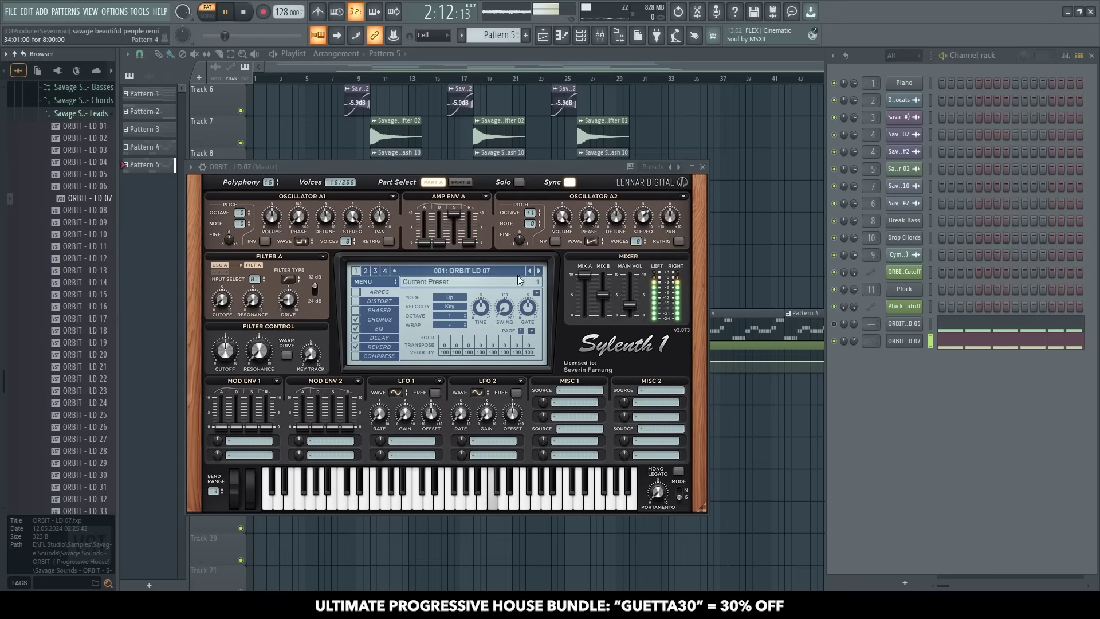
# - Adjust the amp envelope sustain of the ORBIT LD 07 lead and set its release to about 2.96
pyautogui.moveTo(471, 240); pyautogui.dragTo(444, 283)
pyautogui.moveTo(452, 235); pyautogui.dragTo(462, 208)
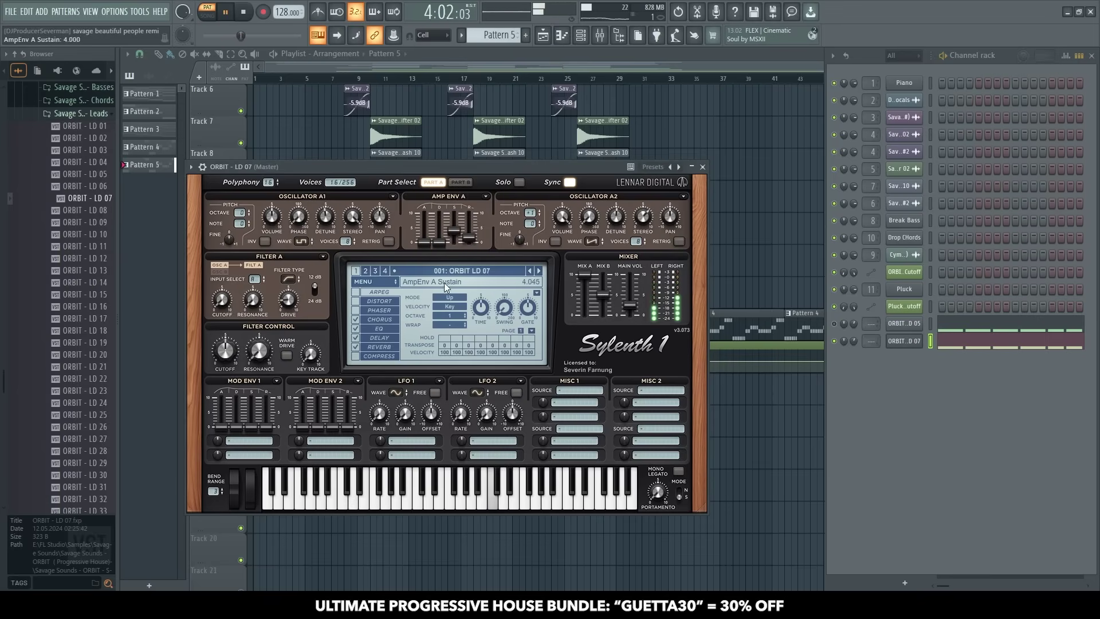
pyautogui.moveTo(453, 235); pyautogui.dragTo(463, 209)
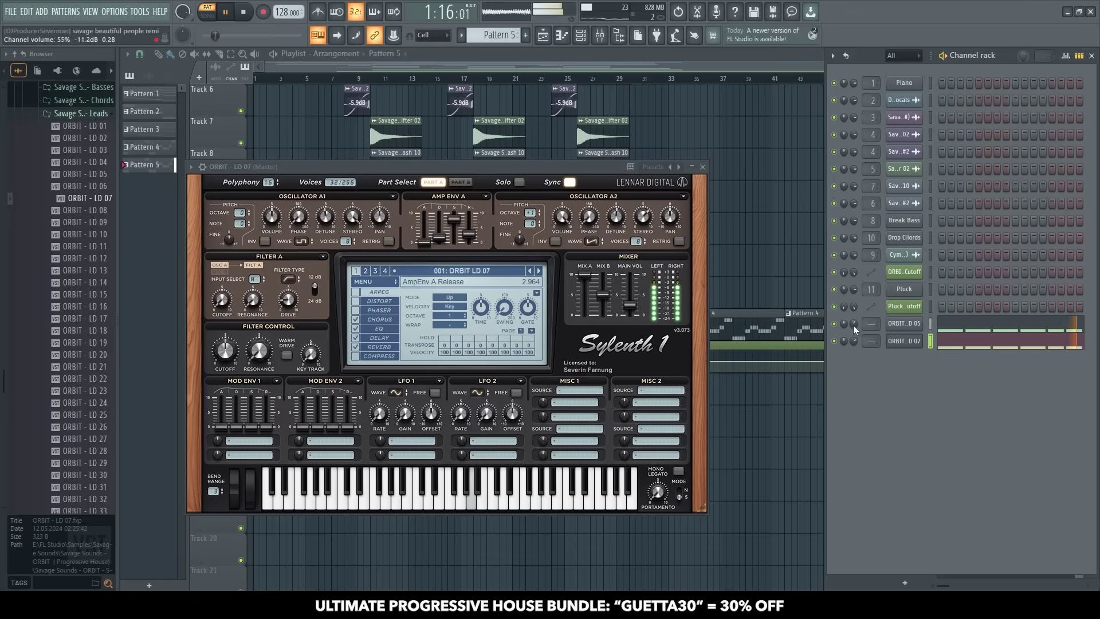
# - Adjust the ORBIT LD 05 amp release and balance it against the other lead layers, toggling the ORBIT LD 07 mute
pyautogui.click(931, 323)
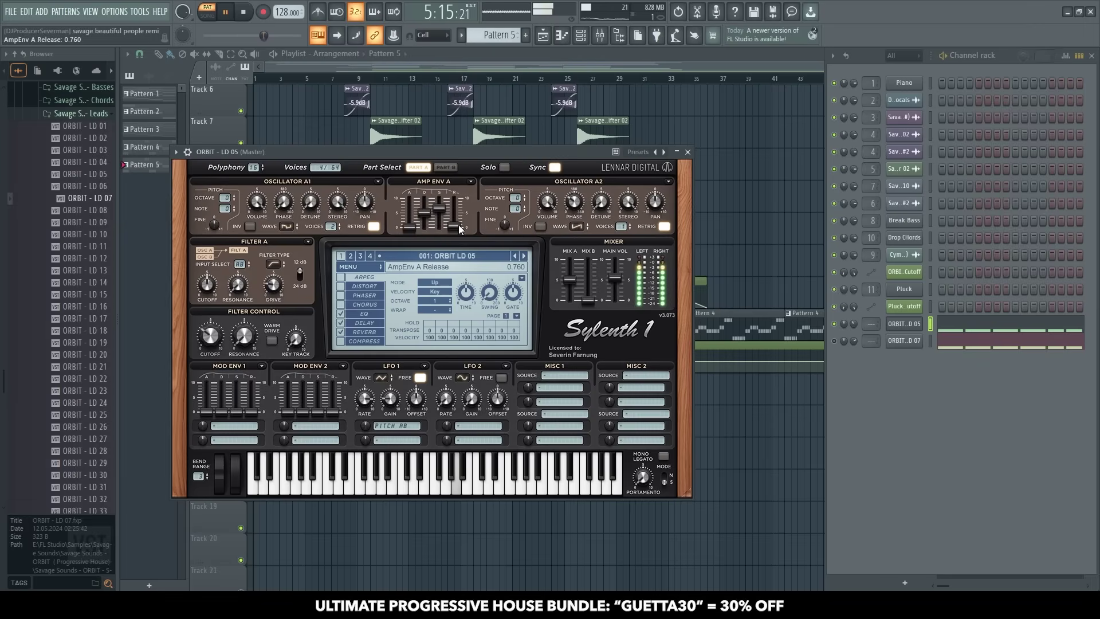
pyautogui.click(835, 341)
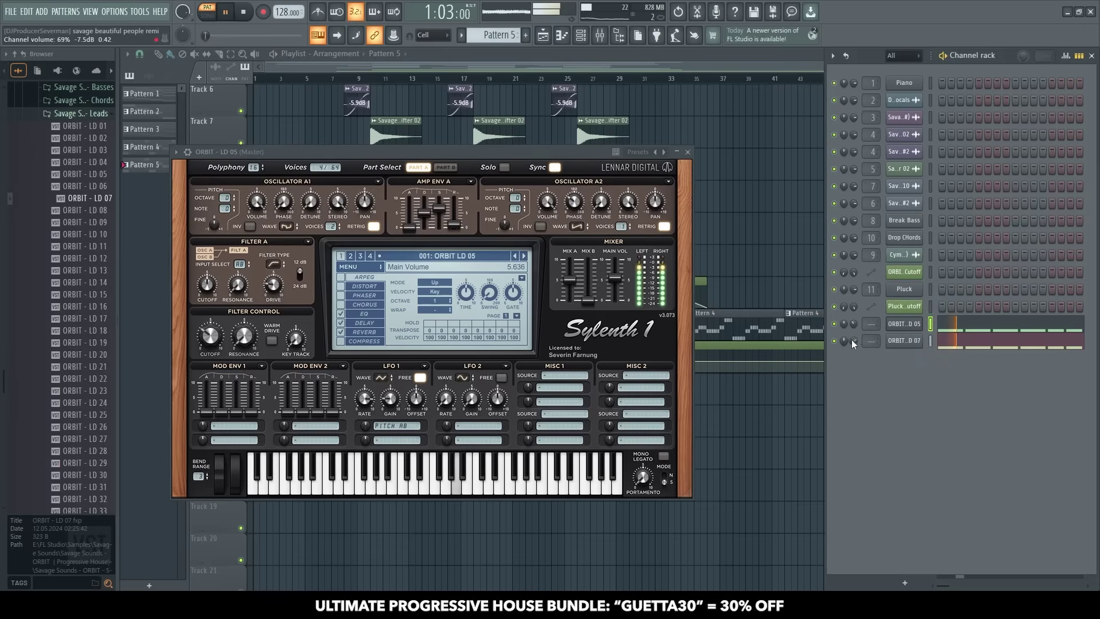
pyautogui.moveTo(857, 331); pyautogui.dragTo(856, 355)
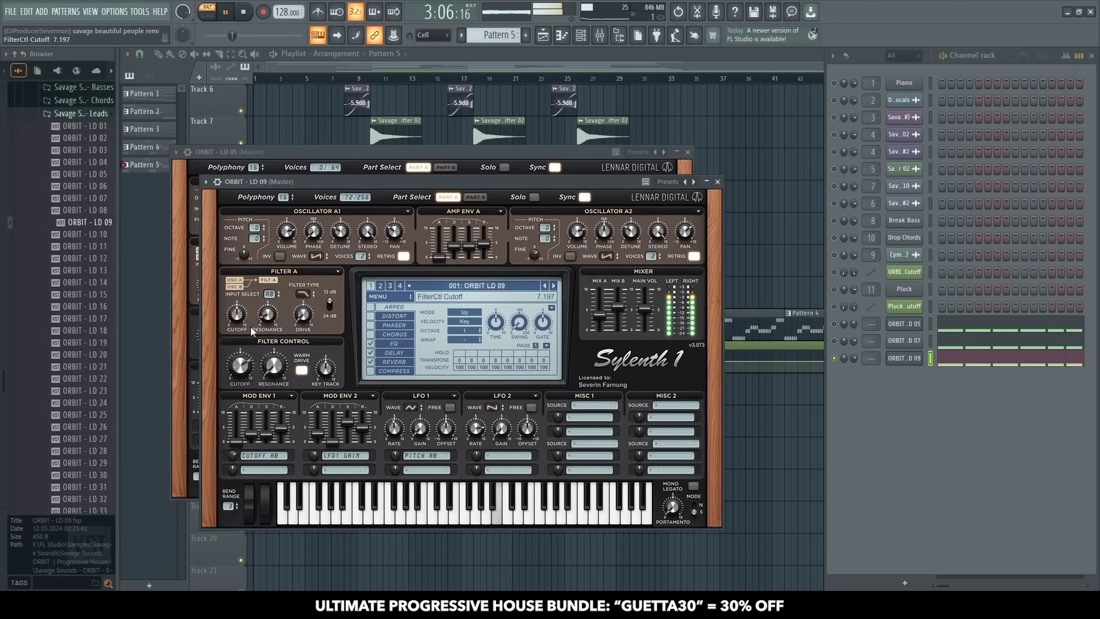
pyautogui.click(834, 341)
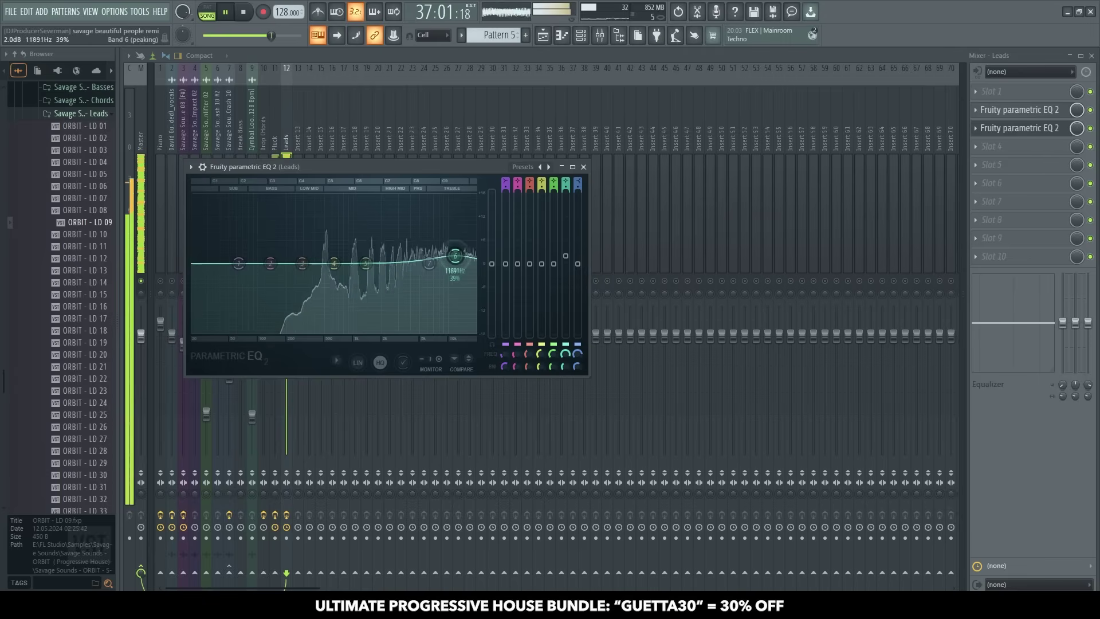
# - Adjust a middle band of the Leads track's Fruity parametric EQ 2 and add Transpire in slot 5, setting its attack to about 1.7
pyautogui.press('space')
pyautogui.moveTo(367, 263)
pyautogui.mouseDown()
pyautogui.moveTo(383, 229)
pyautogui.moveTo(378, 264)
pyautogui.mouseUp()
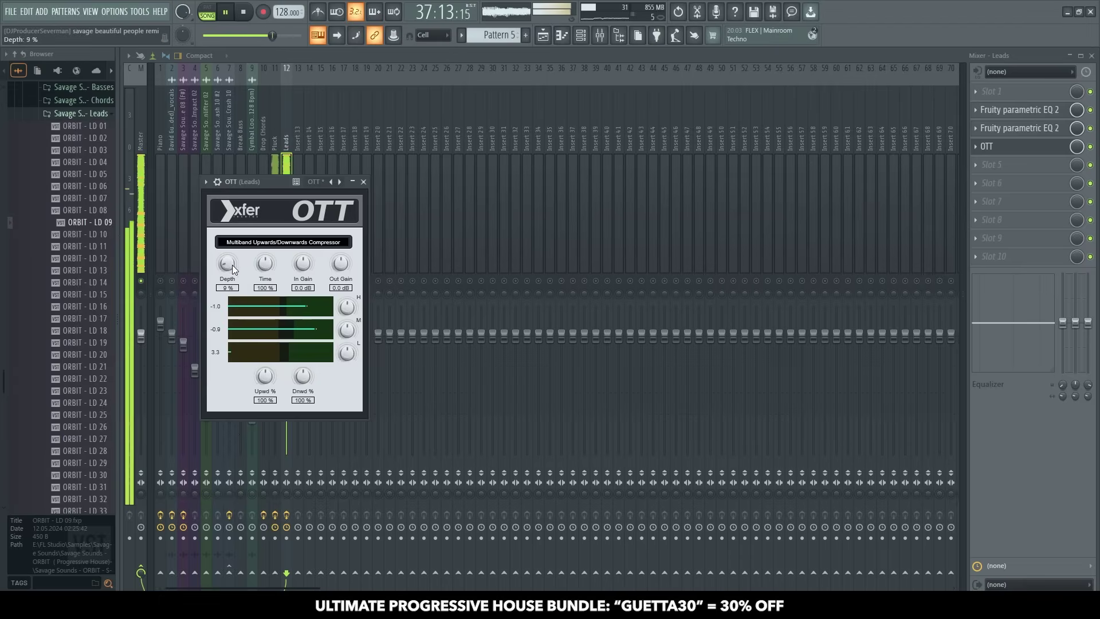
pyautogui.click(1009, 165)
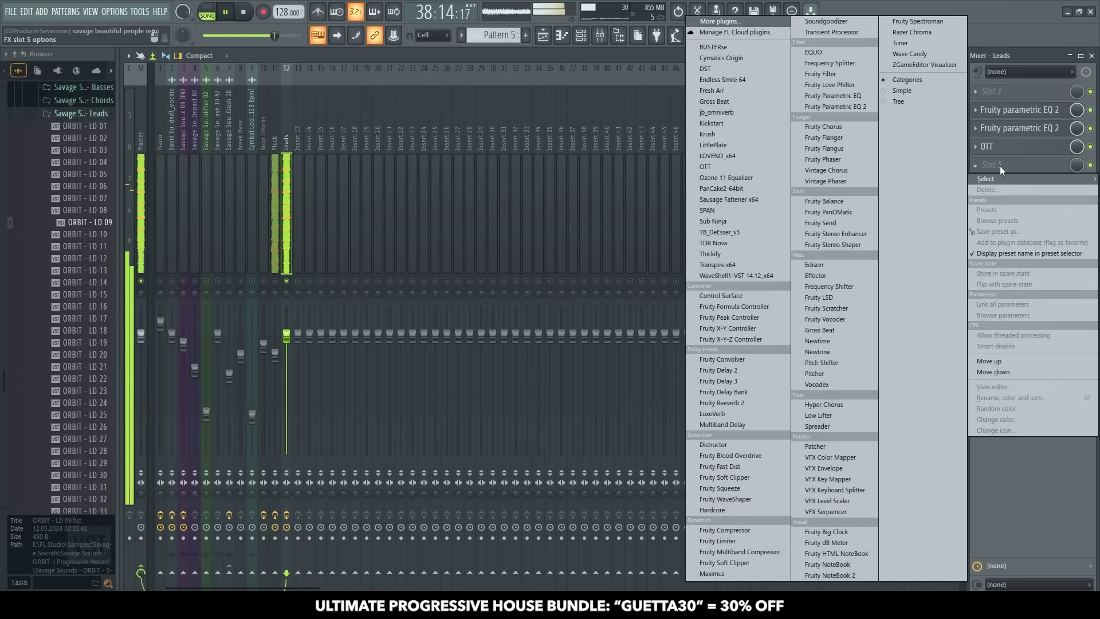
pyautogui.click(746, 264)
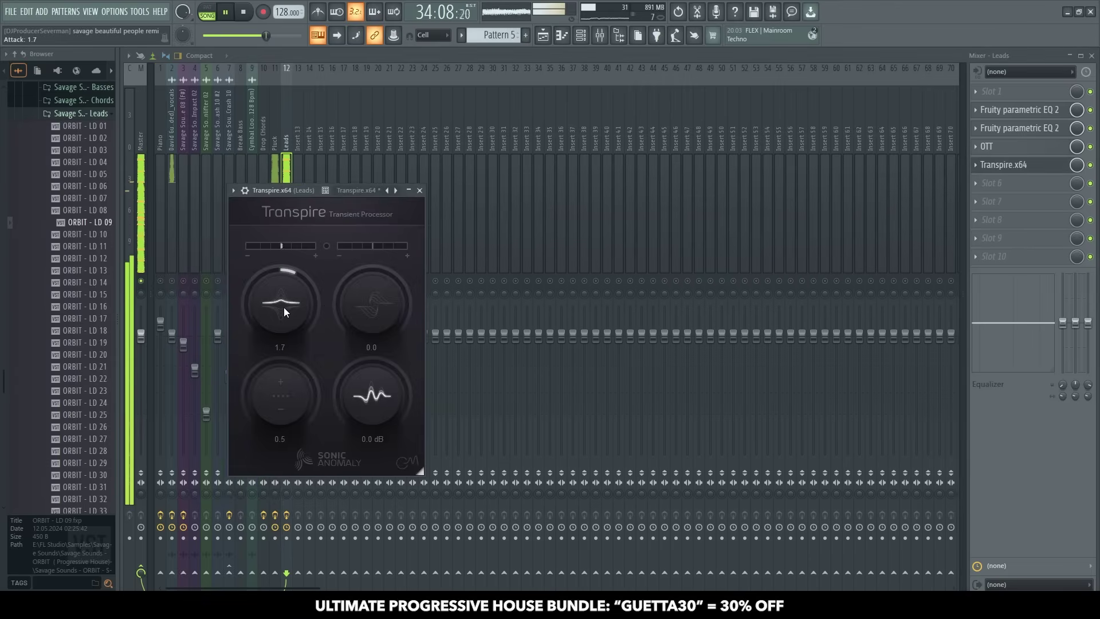
pyautogui.moveTo(284, 308); pyautogui.dragTo(284, 304)
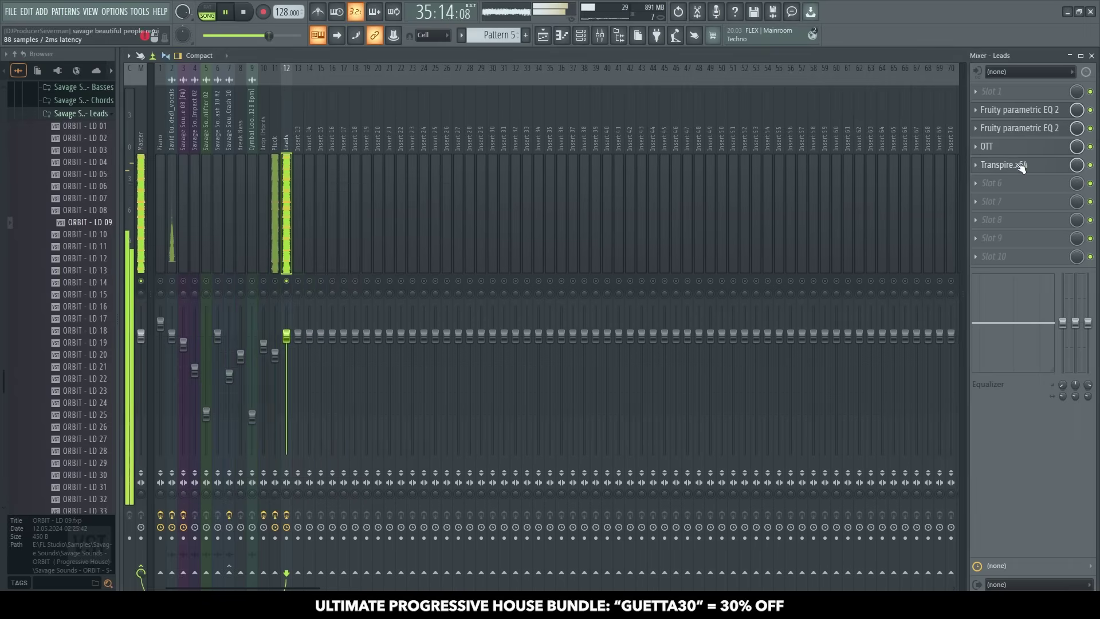
# - Add Kickstart in slot 9 of the Leads track, choosing a different ducking curve and a 70% mix
pyautogui.click(994, 238)
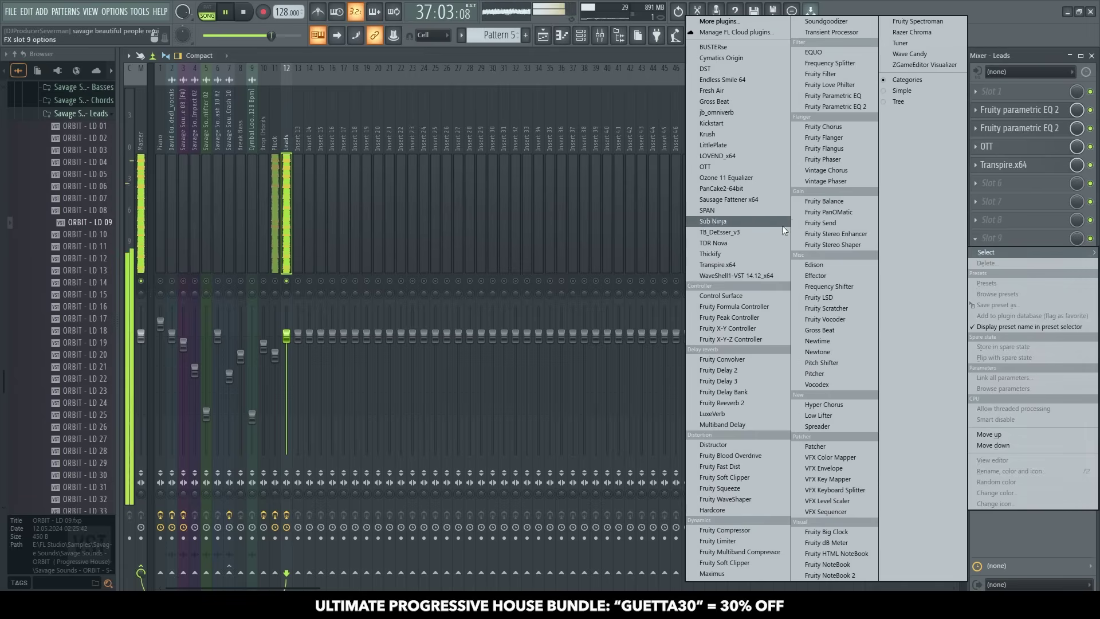
pyautogui.click(727, 125)
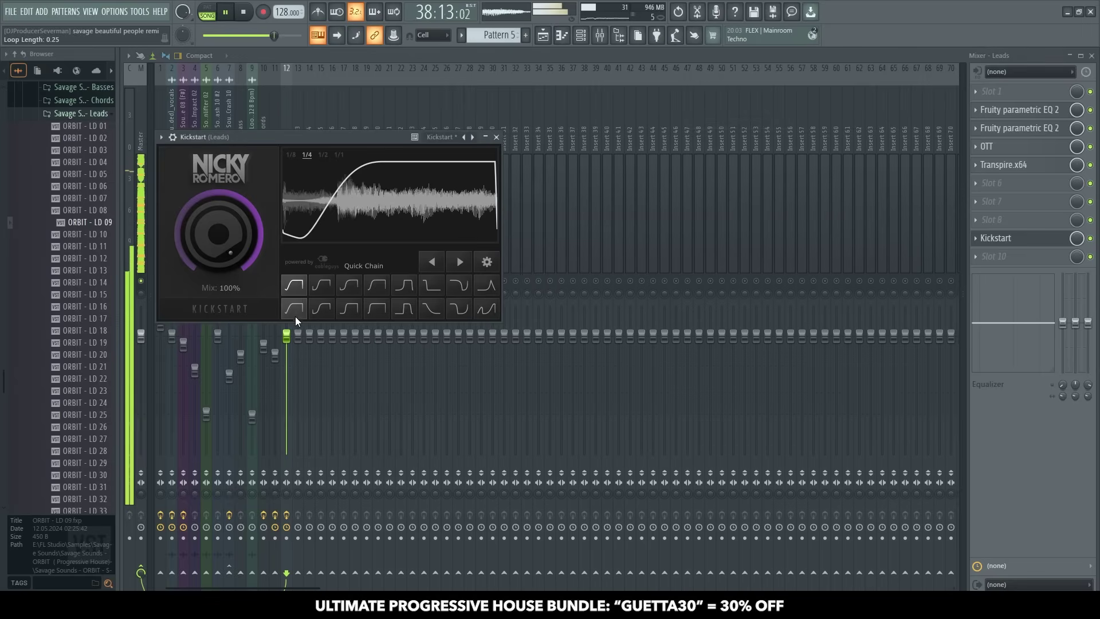
pyautogui.scroll(-4, 239, 252)
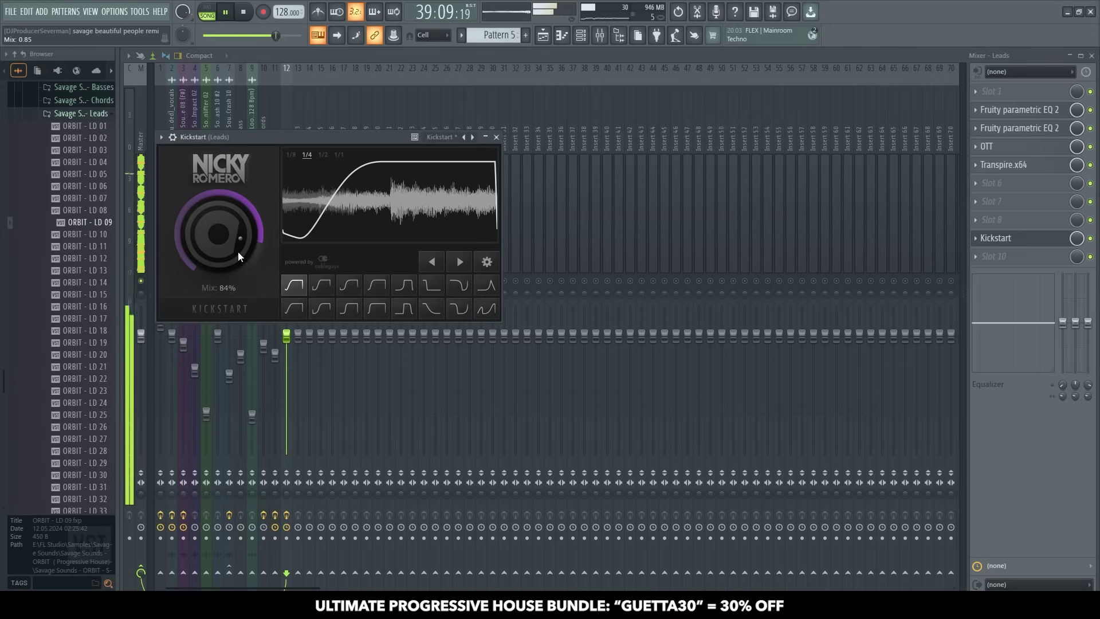
pyautogui.click(293, 308)
pyautogui.scroll(-4, 235, 246)
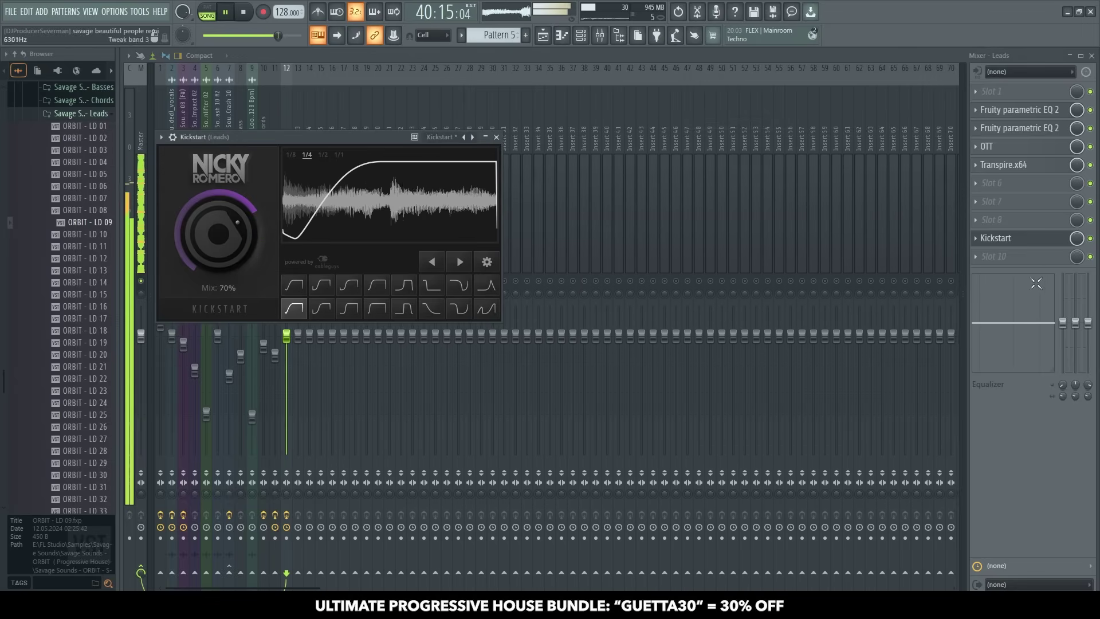
pyautogui.click(1038, 241)
# - Create automation clips for the cutoff frequency and output volume of Filter 1 in the Leads track's Fruity Love Philter
pyautogui.click(545, 35)
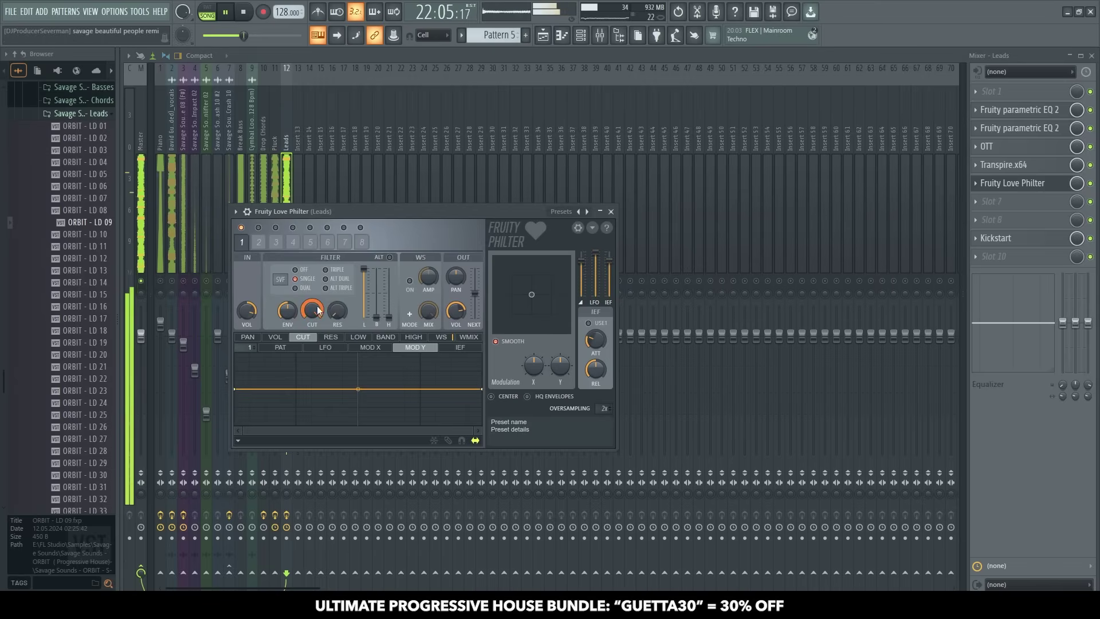
pyautogui.rightClick(318, 309)
pyautogui.click(360, 393)
pyautogui.rightClick(452, 312)
pyautogui.click(497, 395)
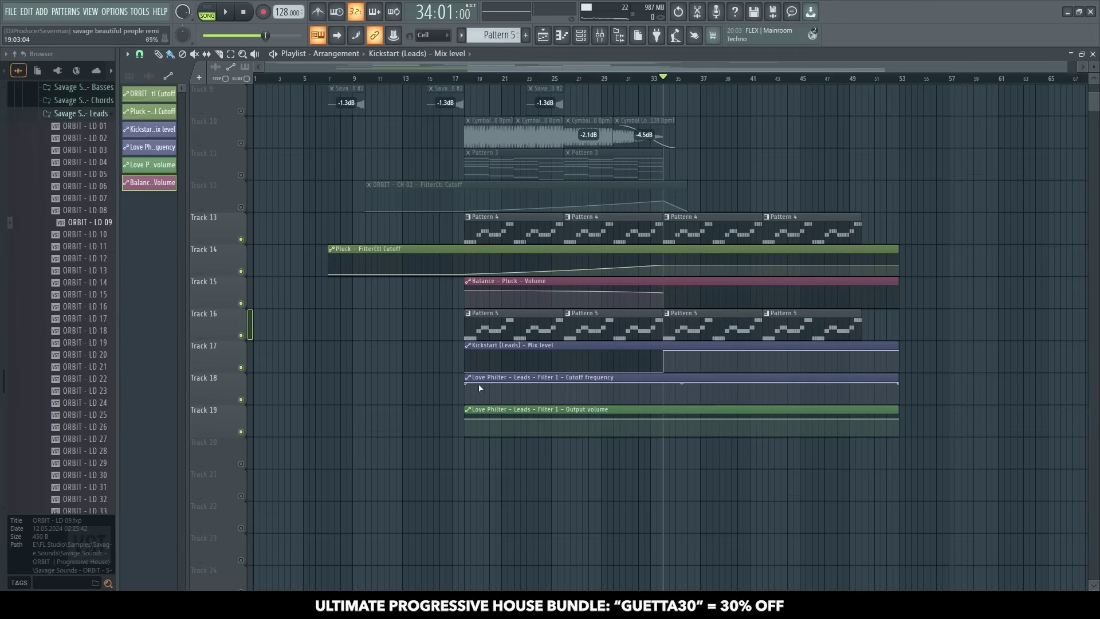
# - Shape the Love Philter cutoff automation to curve upward from 29% at bar 18 to bar 34, and slightly lower the output volume automation's start
pyautogui.moveTo(465, 383); pyautogui.dragTo(465, 399)
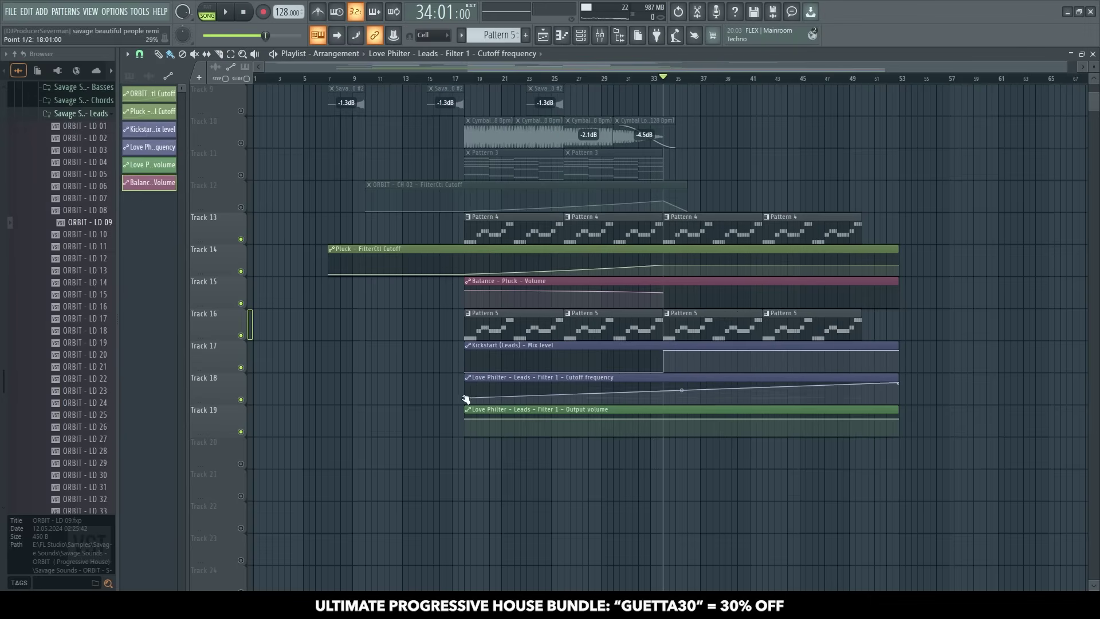
pyautogui.click(466, 78)
pyautogui.press('space')
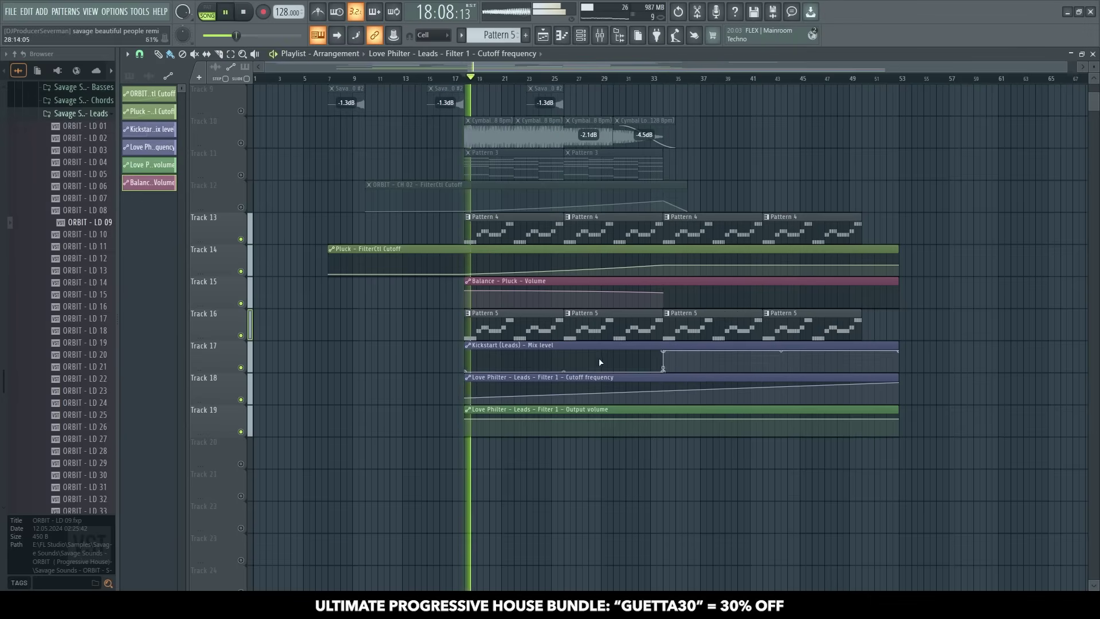
pyautogui.moveTo(670, 390); pyautogui.dragTo(663, 383)
pyautogui.moveTo(564, 390); pyautogui.dragTo(563, 396)
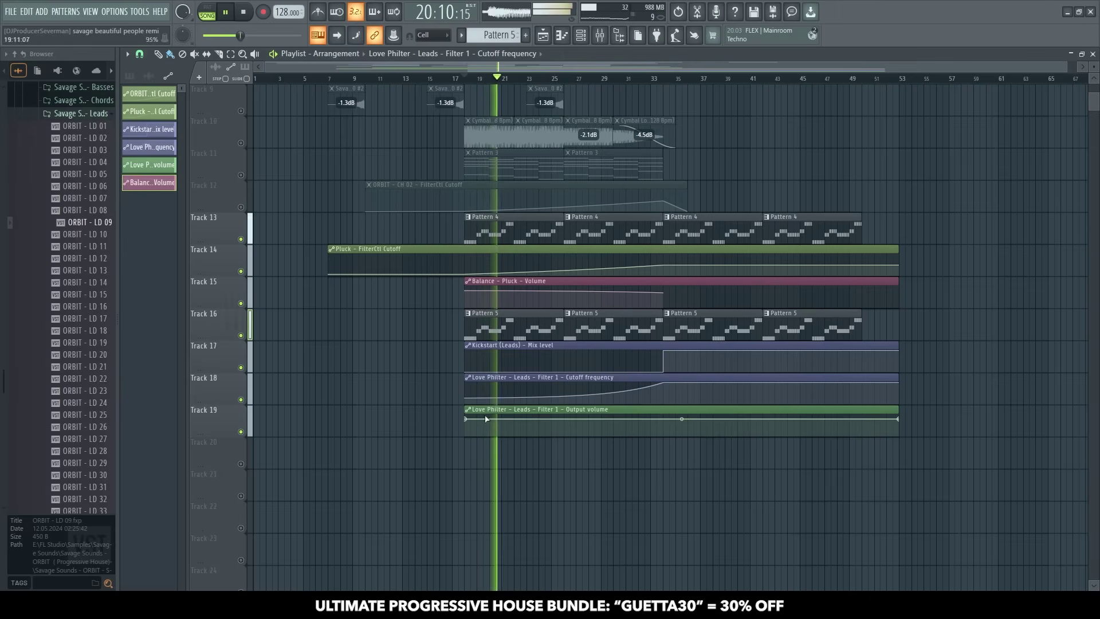
pyautogui.moveTo(468, 421); pyautogui.dragTo(470, 423)
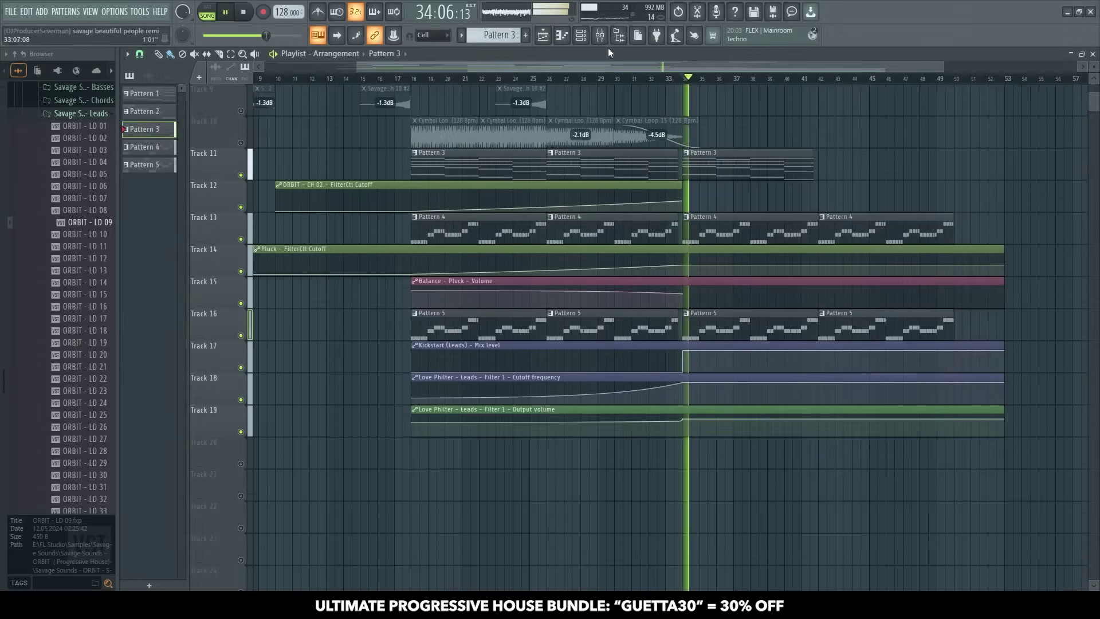
# - Add Kickstart in slot 9 of the Drop Chords mixer track with a smooth S-shaped ducking curve at 85% mix
pyautogui.press('F9')
pyautogui.click(1031, 236)
pyautogui.click(741, 142)
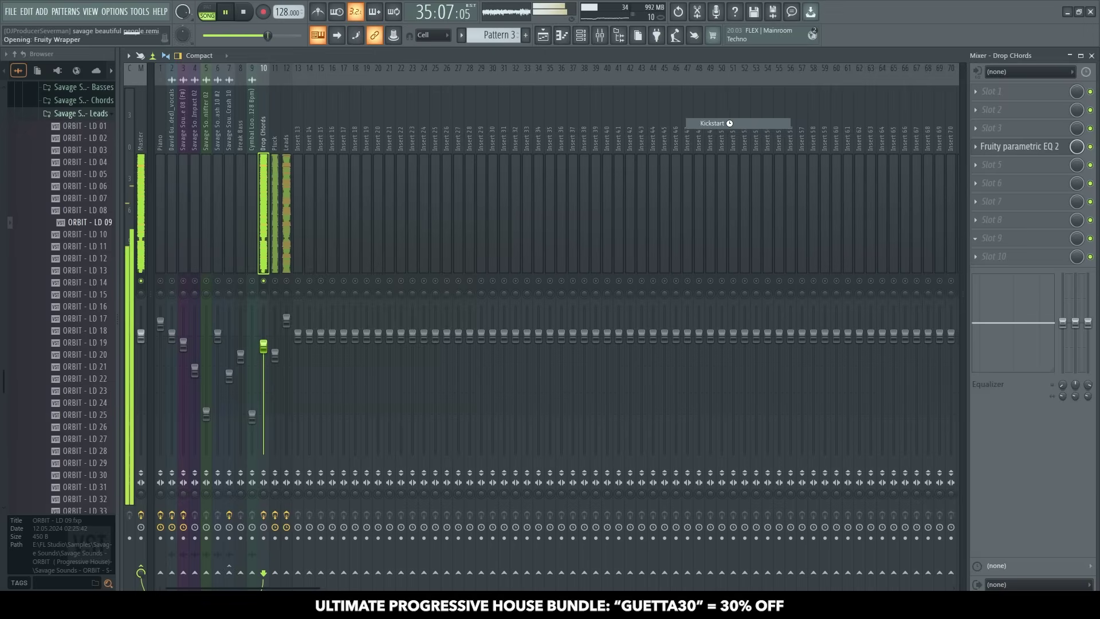
pyautogui.click(381, 367)
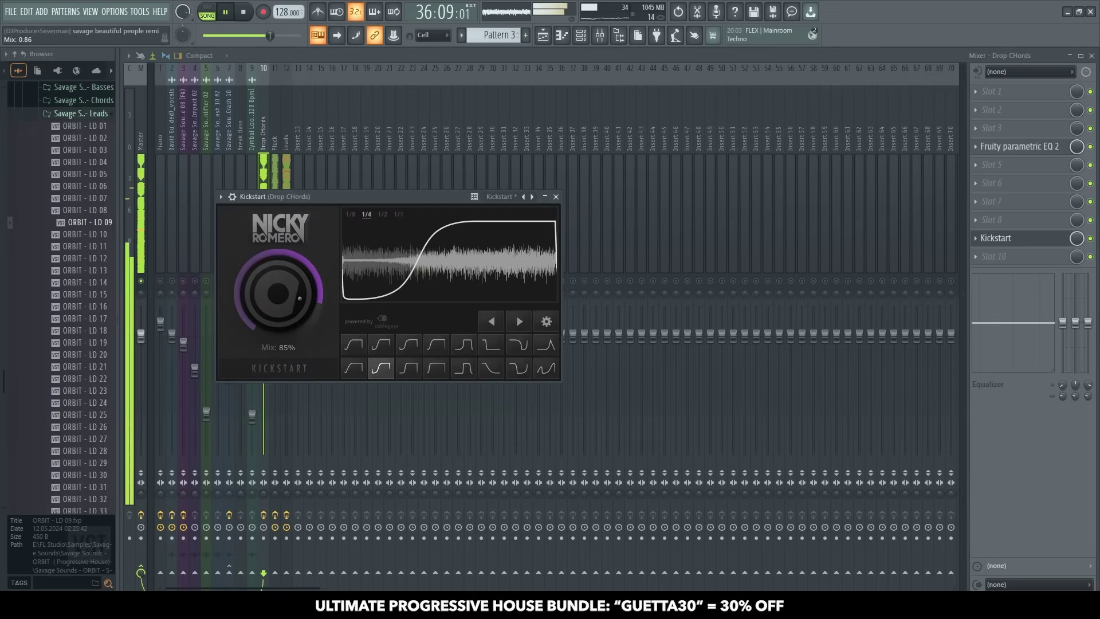
pyautogui.click(1008, 237)
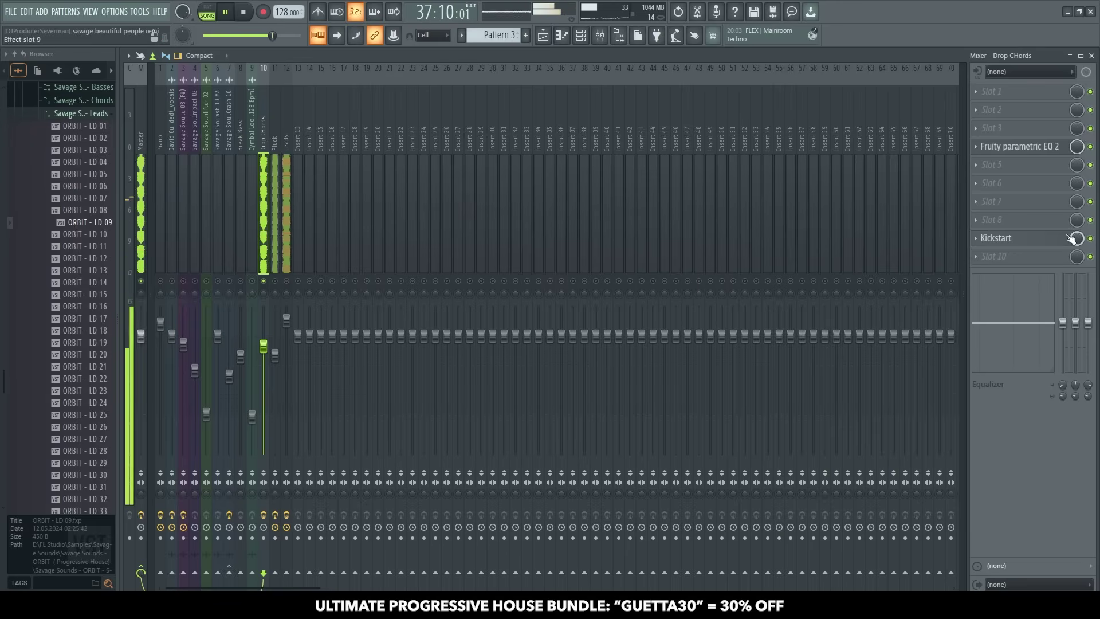
# - Try the ORBIT CH 09 preset on the new chord layer, load ORBIT CH 08 instead and lower its main volume
pyautogui.click(1028, 191)
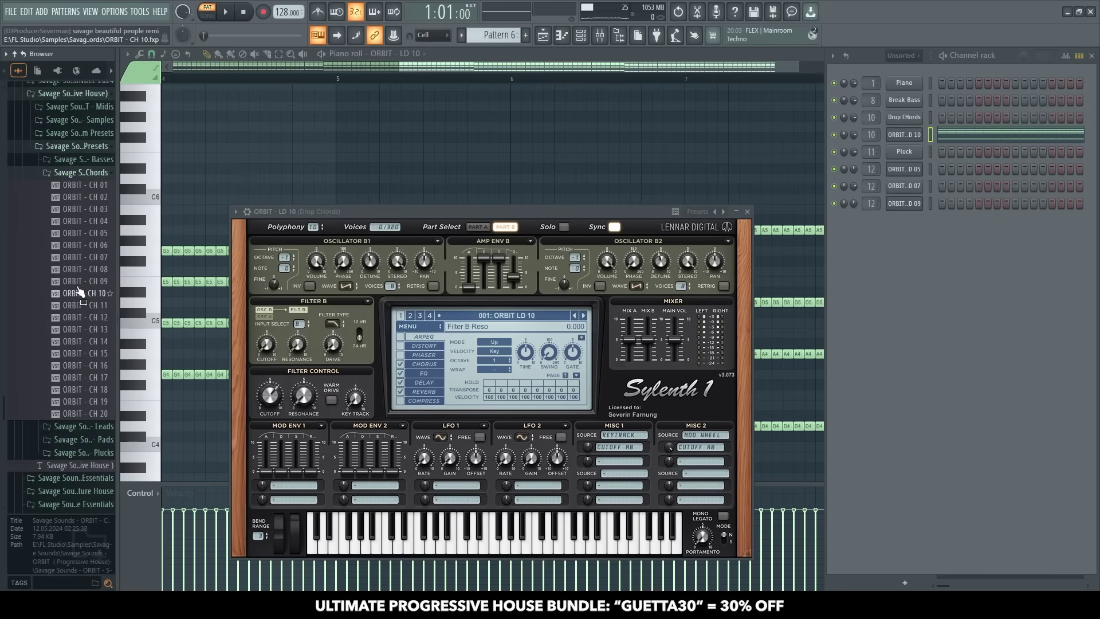
pyautogui.click(86, 281)
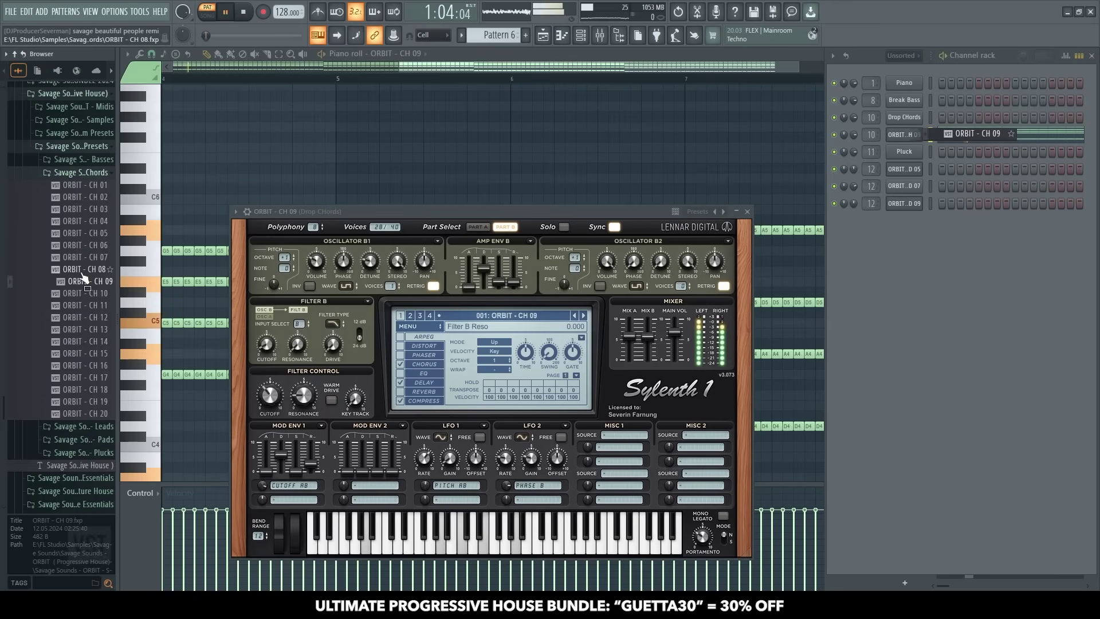
pyautogui.click(83, 269)
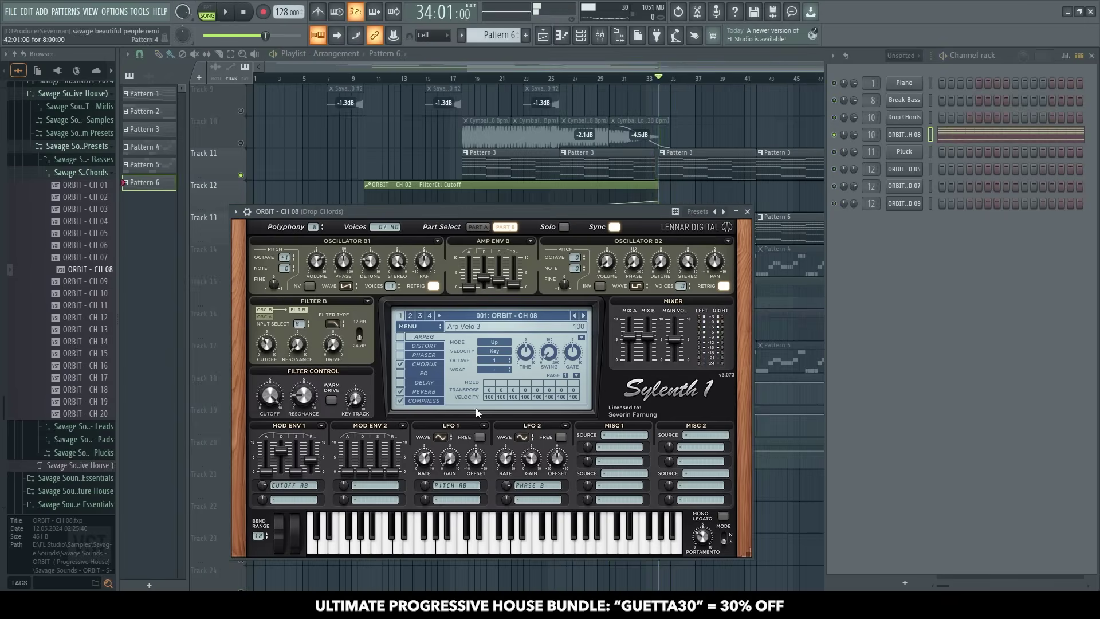
pyautogui.moveTo(674, 339); pyautogui.dragTo(671, 389)
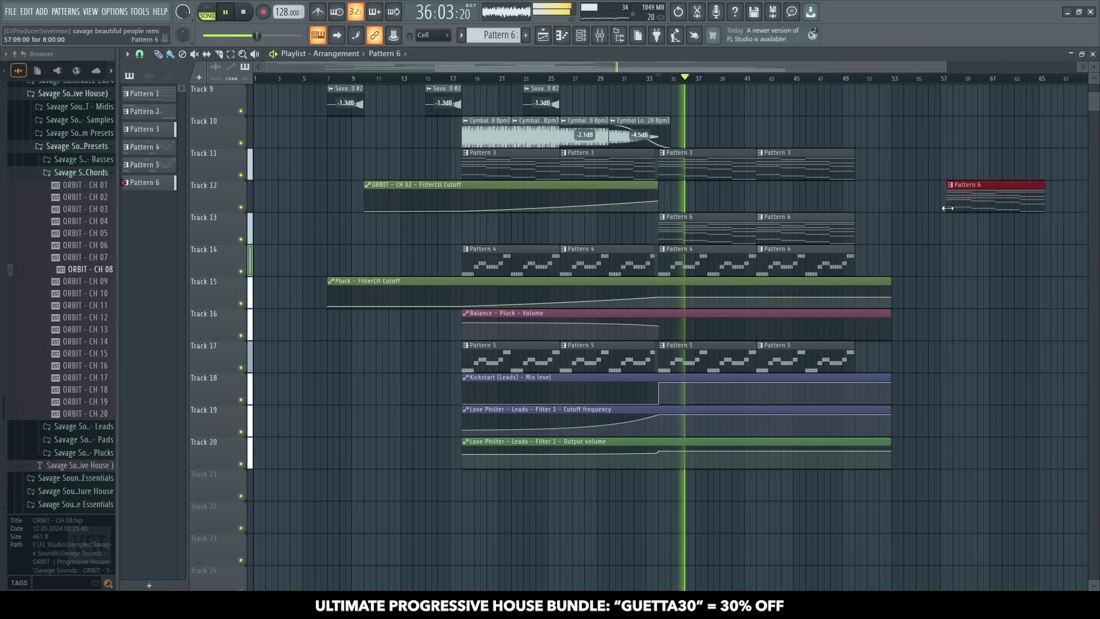
# - Balance the drop mix during playback, muting and unmuting ORBIT - CH 08, and setting its fader to -0.4 dB and the Leads fader to 3.5 dB
pyautogui.click(601, 36)
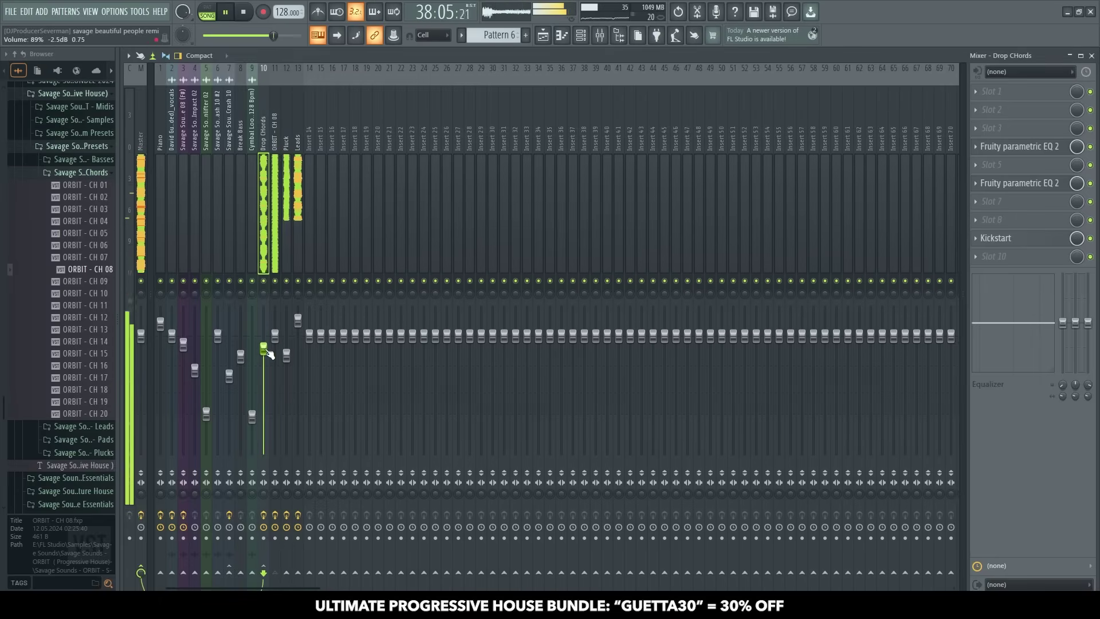
pyautogui.click(275, 280)
pyautogui.click(275, 280)
pyautogui.click(275, 337)
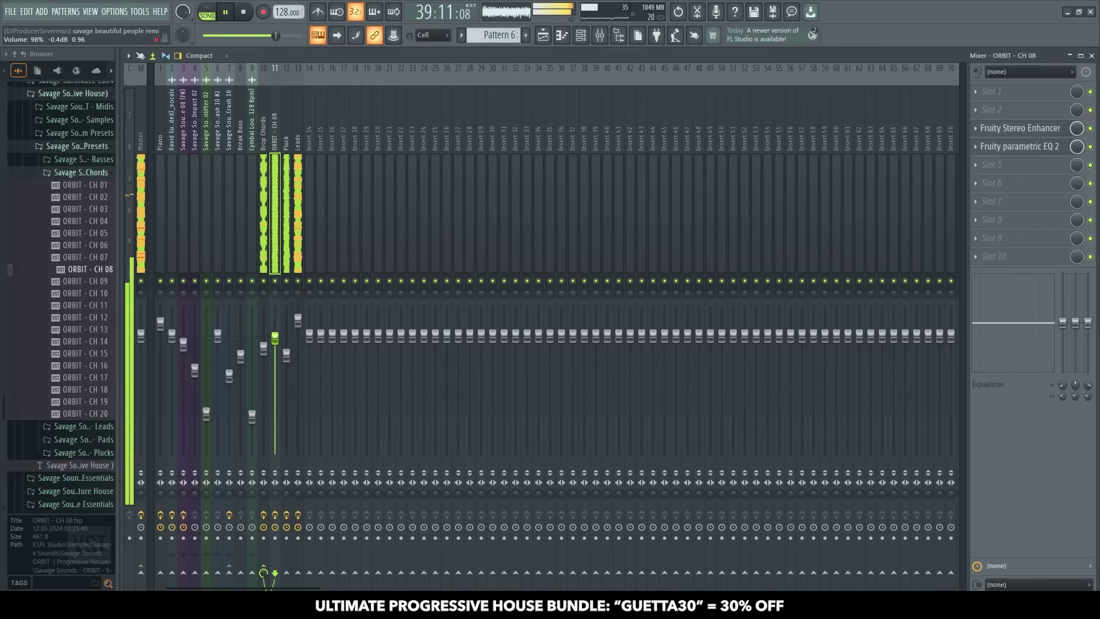
pyautogui.click(297, 319)
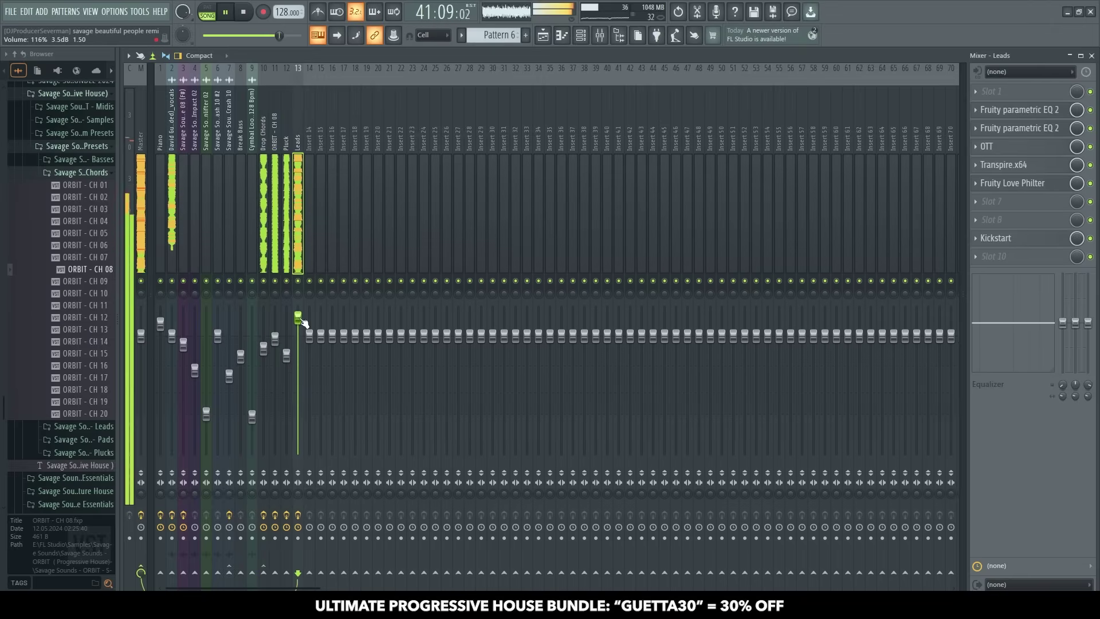
pyautogui.press('space')
# - Copy the lowest chord notes from the Drop Chords piano roll in Pattern 3 and switch to the empty Pattern 7
pyautogui.click(543, 35)
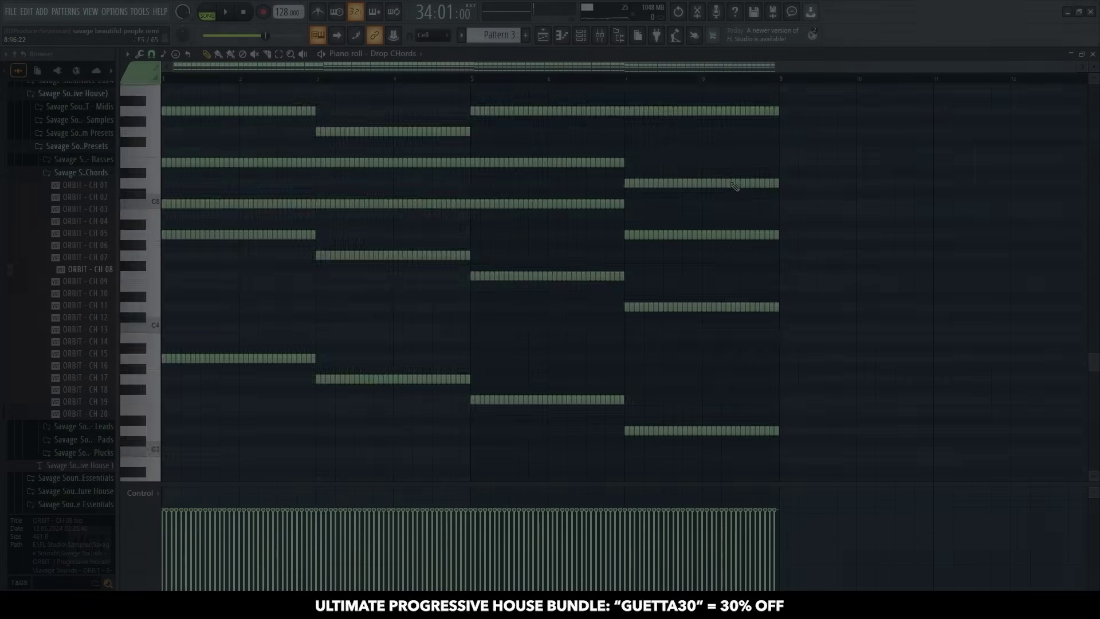
pyautogui.scroll(-3, 734, 187)
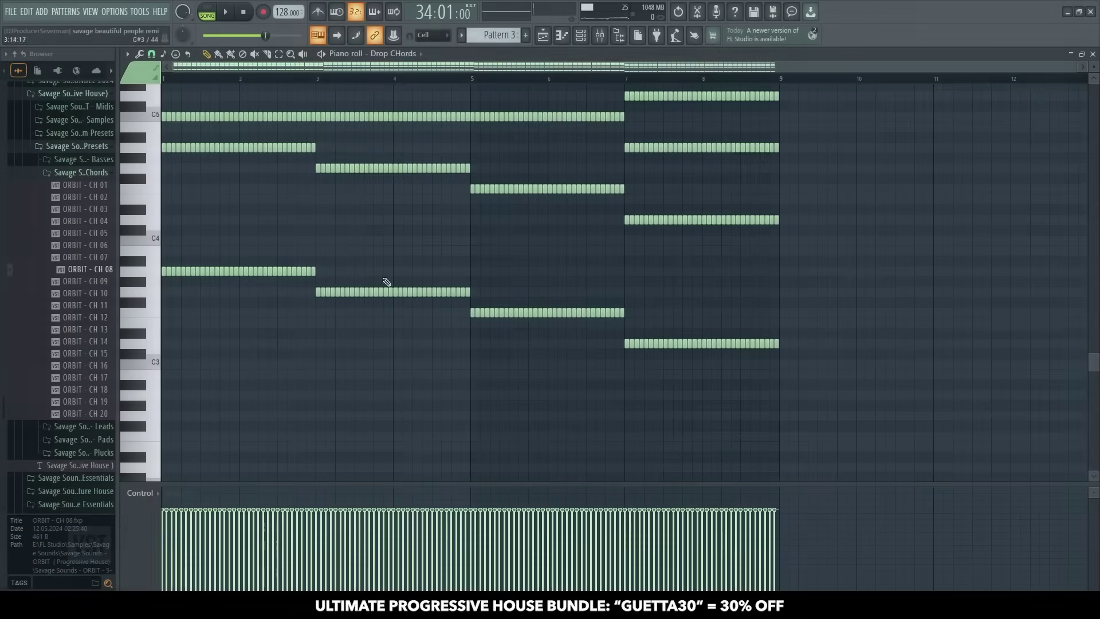
pyautogui.moveTo(791, 261); pyautogui.dragTo(184, 340)
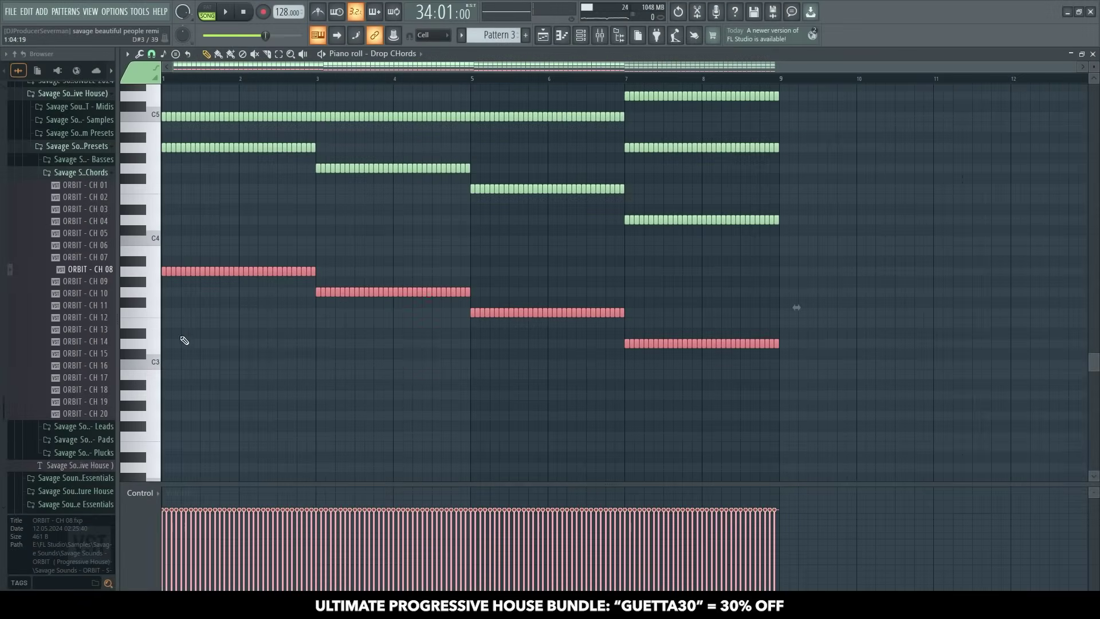
pyautogui.click(599, 36)
pyautogui.scroll(-2, 475, 36)
pyautogui.scroll(-2, 475, 36)
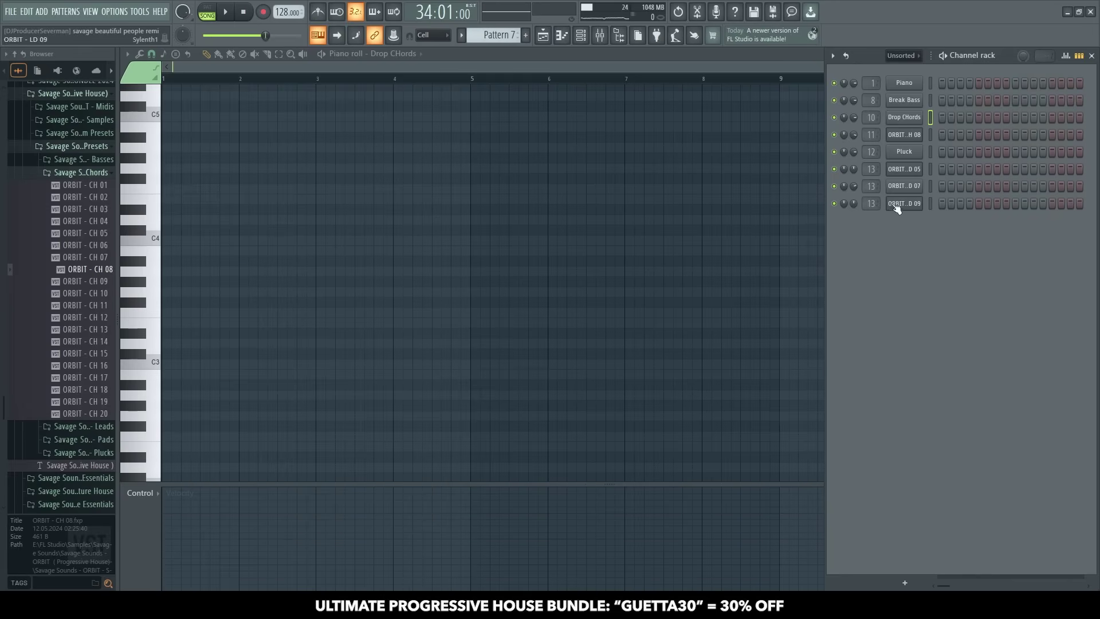
# - Add a Sylenth1 channel, load the ORBIT - BS 20 preset and paste the copied bass notes into its piano roll
pyautogui.moveTo(40, 12)
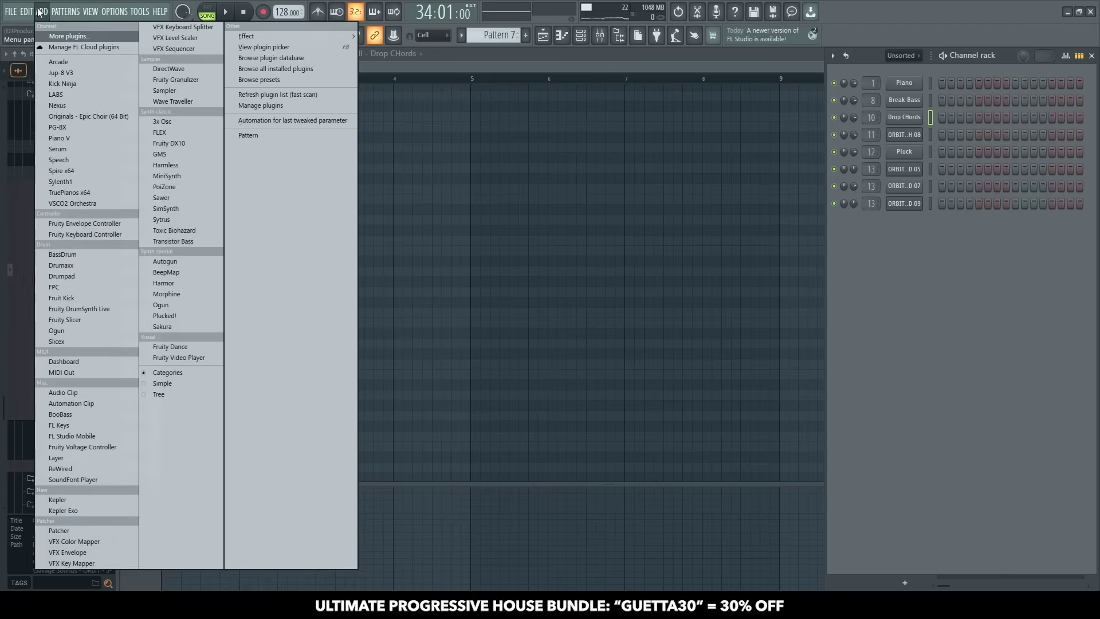
pyautogui.click(64, 182)
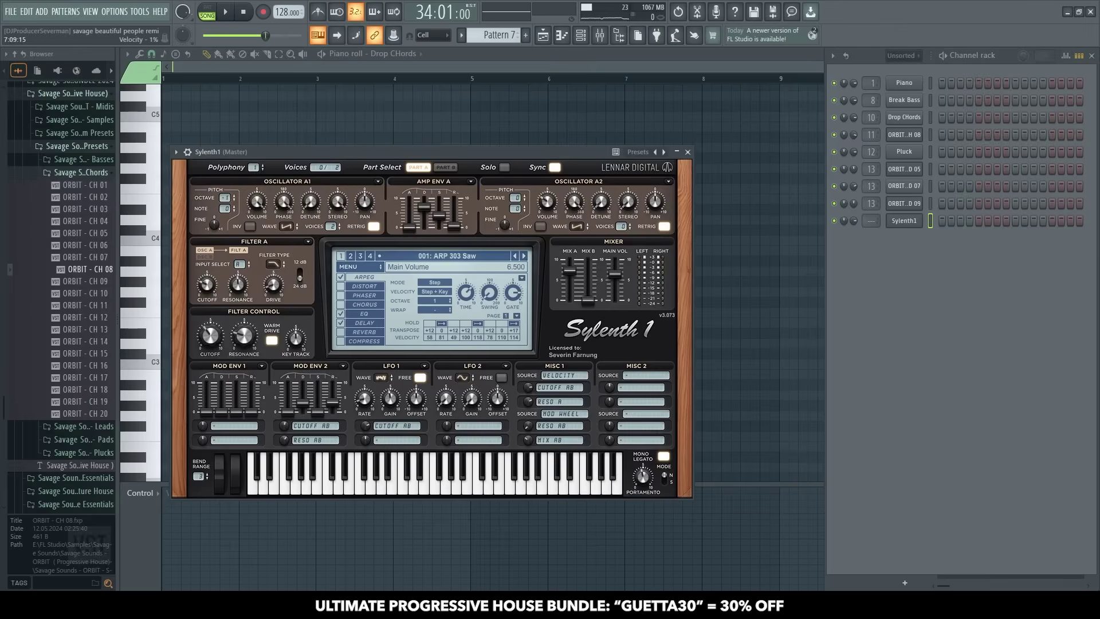
pyautogui.click(665, 605)
pyautogui.click(665, 605)
pyautogui.rightClick(895, 220)
# - Rename the ORBIT - BS 20 channel as Sub
pyautogui.click(907, 224)
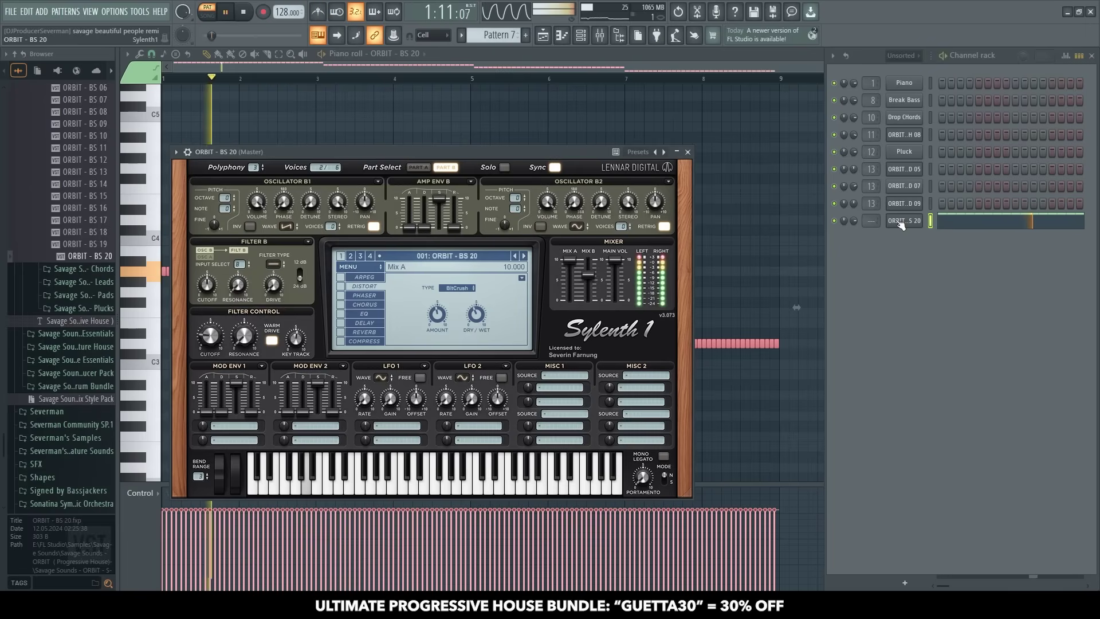
pyautogui.press('F2')
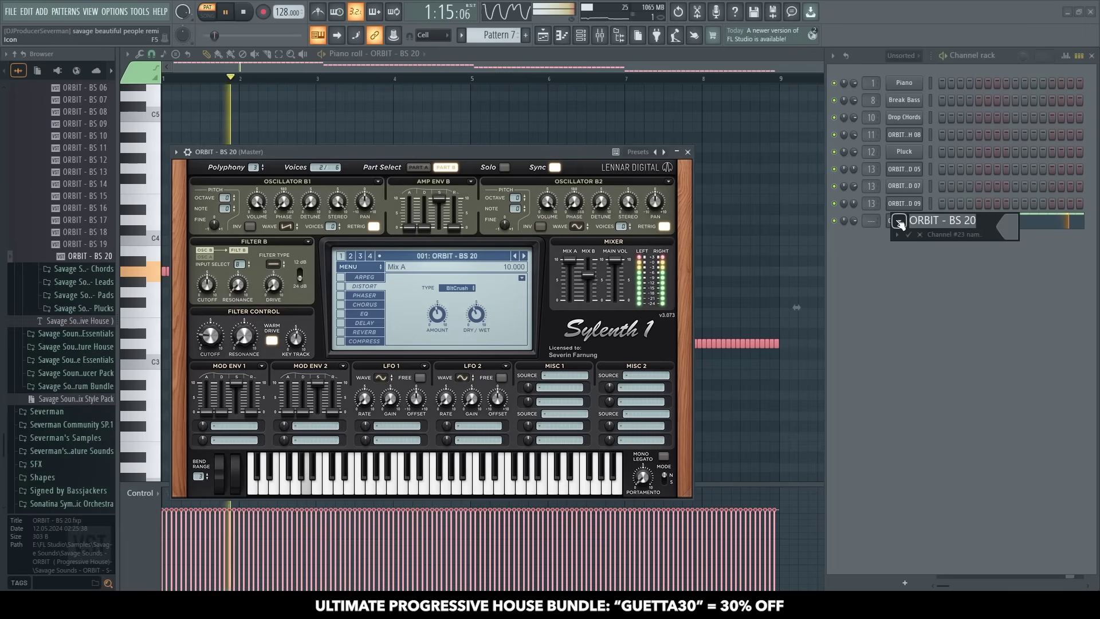
pyautogui.write('Sub')
pyautogui.press('Return')
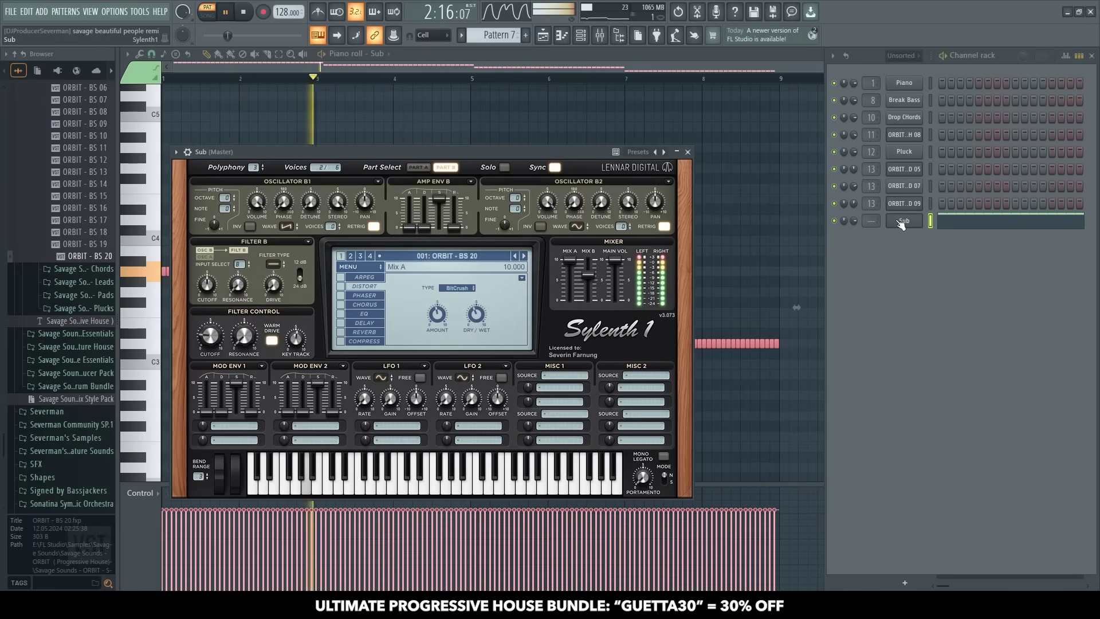
# - Route Sub to mixer track 14, lower its fader, and insert Kickstart at 100% mix in slot 6 and Thickify in slot 3
pyautogui.click(902, 222)
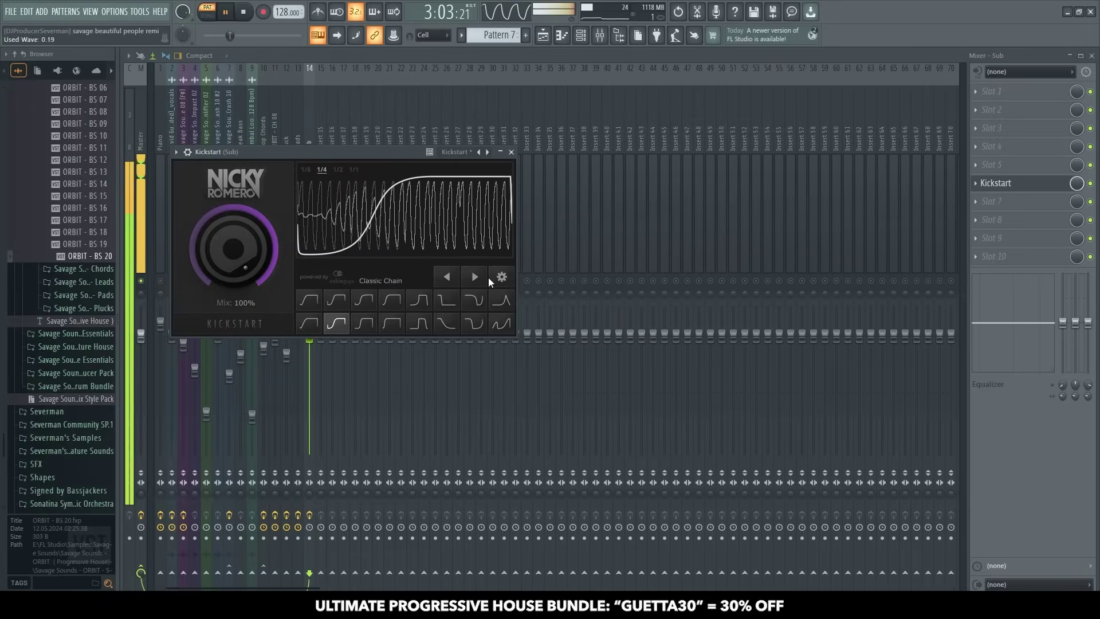
pyautogui.click(510, 152)
pyautogui.moveTo(309, 341); pyautogui.dragTo(309, 372)
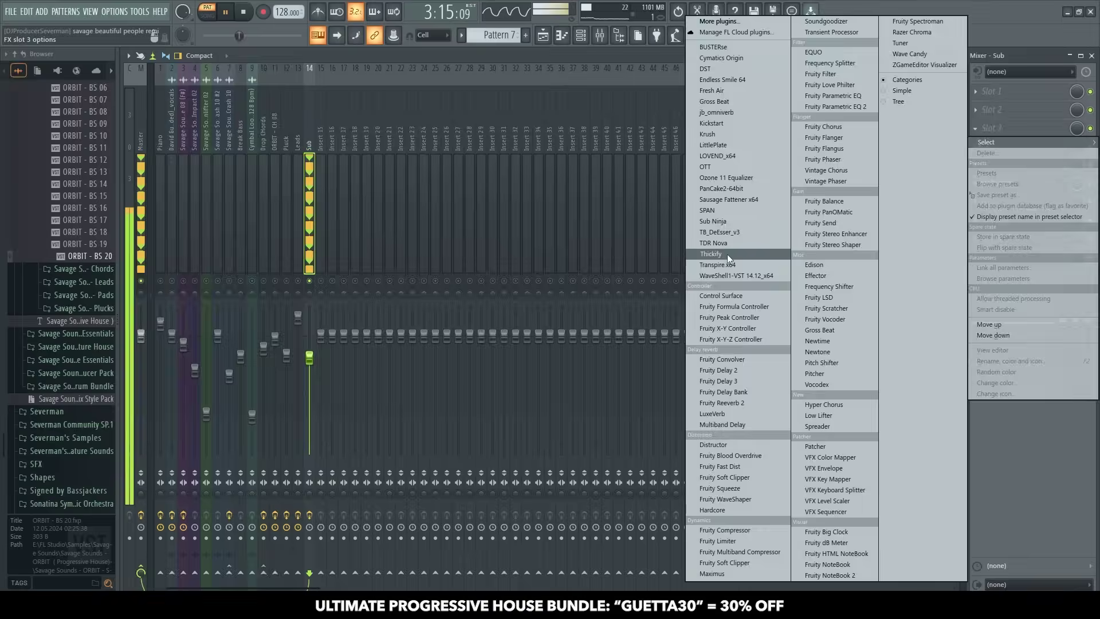
pyautogui.click(727, 253)
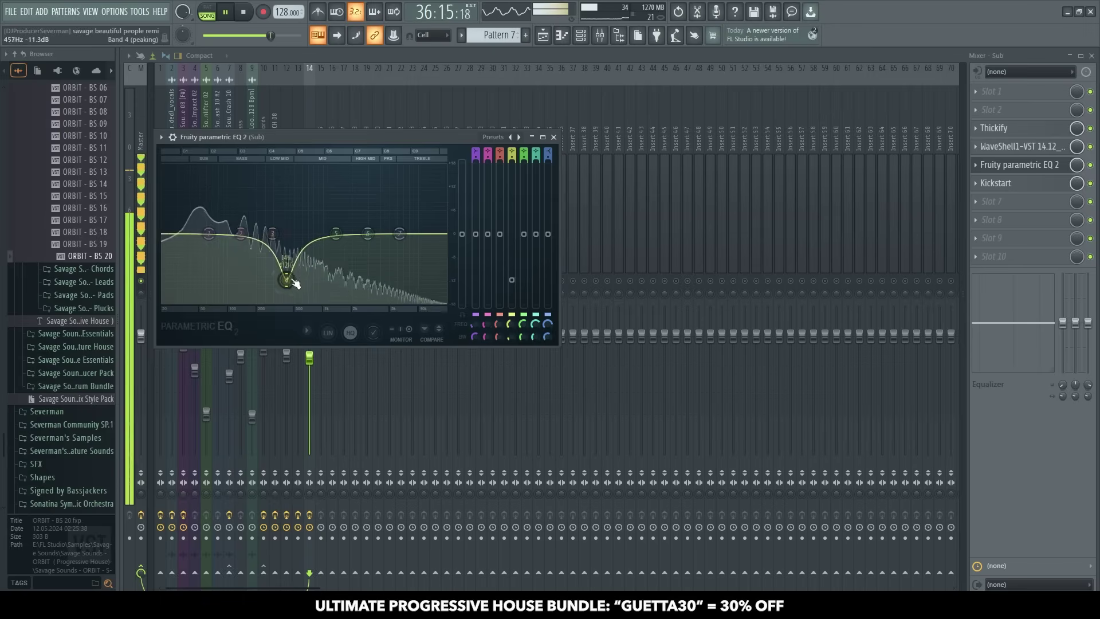
# - Shape the Sub's Fruity parametric EQ 2 with a deep band 4 cut, a slight band 3 dip and a band 7 high-shelf cut of -16.8 dB near 711 Hz
pyautogui.moveTo(289, 281); pyautogui.dragTo(284, 292)
pyautogui.moveTo(272, 233); pyautogui.dragTo(237, 240)
pyautogui.moveTo(399, 233); pyautogui.dragTo(314, 305)
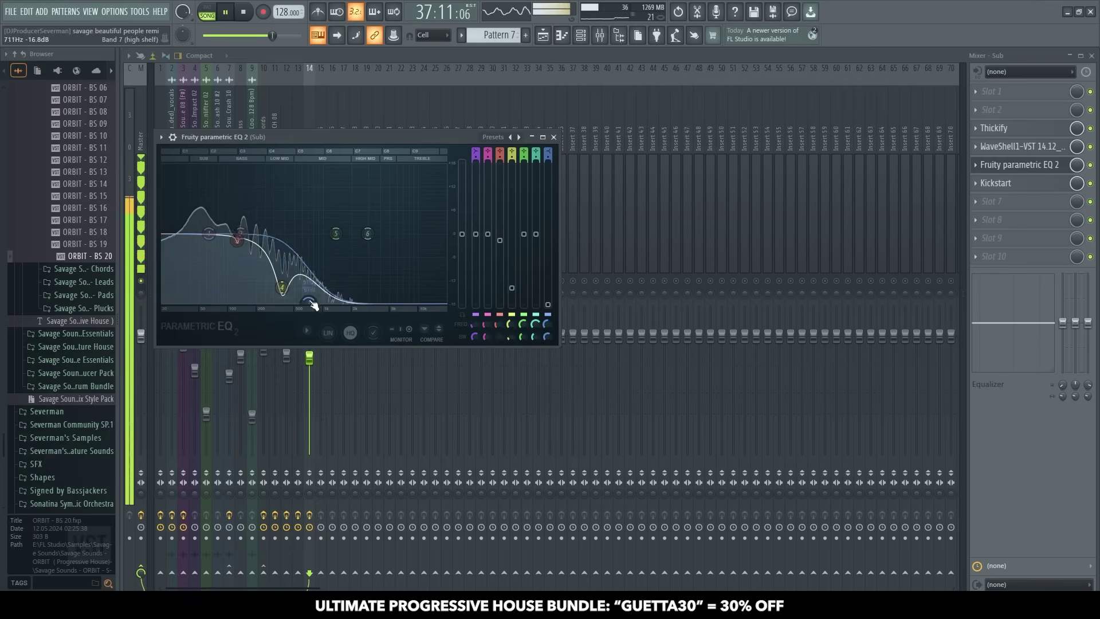
pyautogui.click(1020, 165)
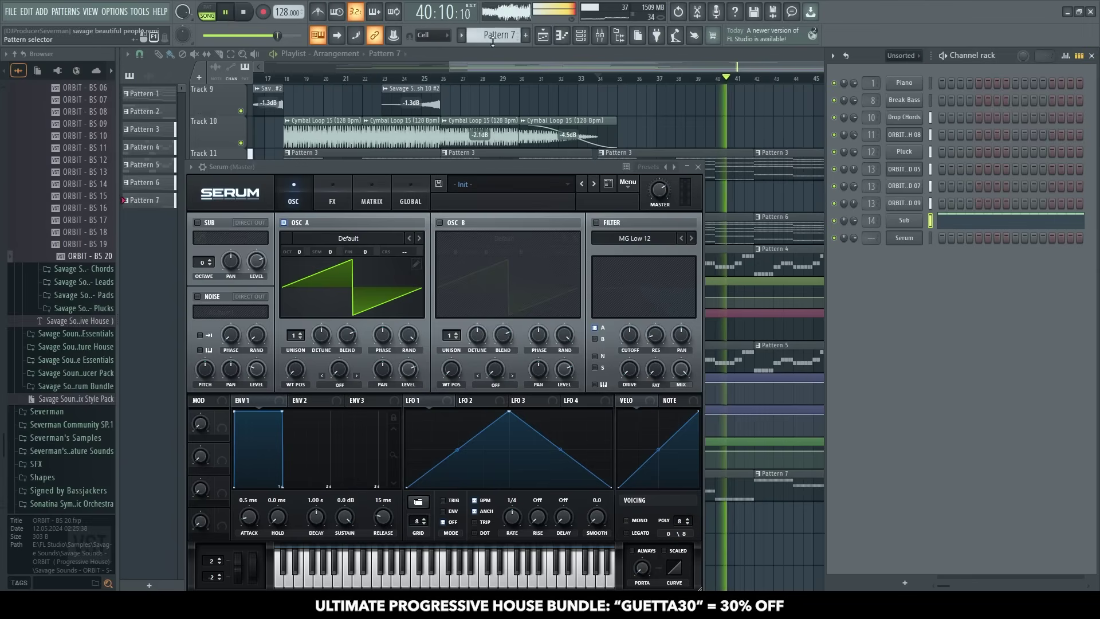
# - Load the ORBIT - BS 03 preset with the bass notes on the new Serum channel in Pattern 8 and rename the channel Midbass
pyautogui.rightClick(916, 235)
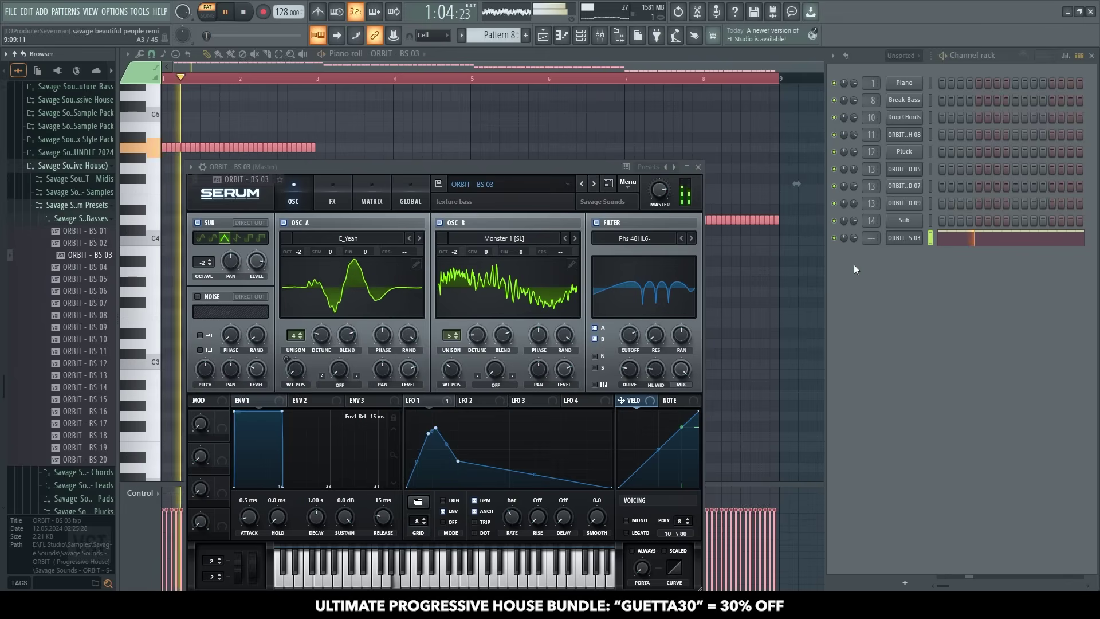
pyautogui.press('F2')
pyautogui.write('Midbass')
pyautogui.press('Return')
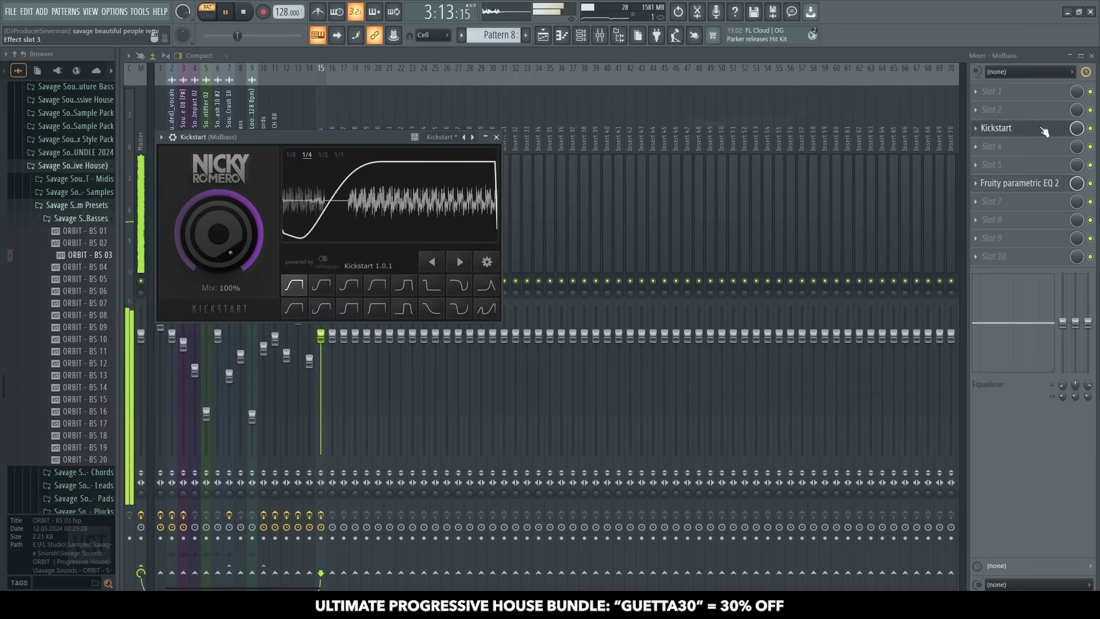
# - Move Kickstart to slot 7 on the Midbass mixer track and adjust the oscillator B octave of an added ORBIT - BS 12 Serum layer
pyautogui.moveTo(1044, 132); pyautogui.dragTo(1025, 201)
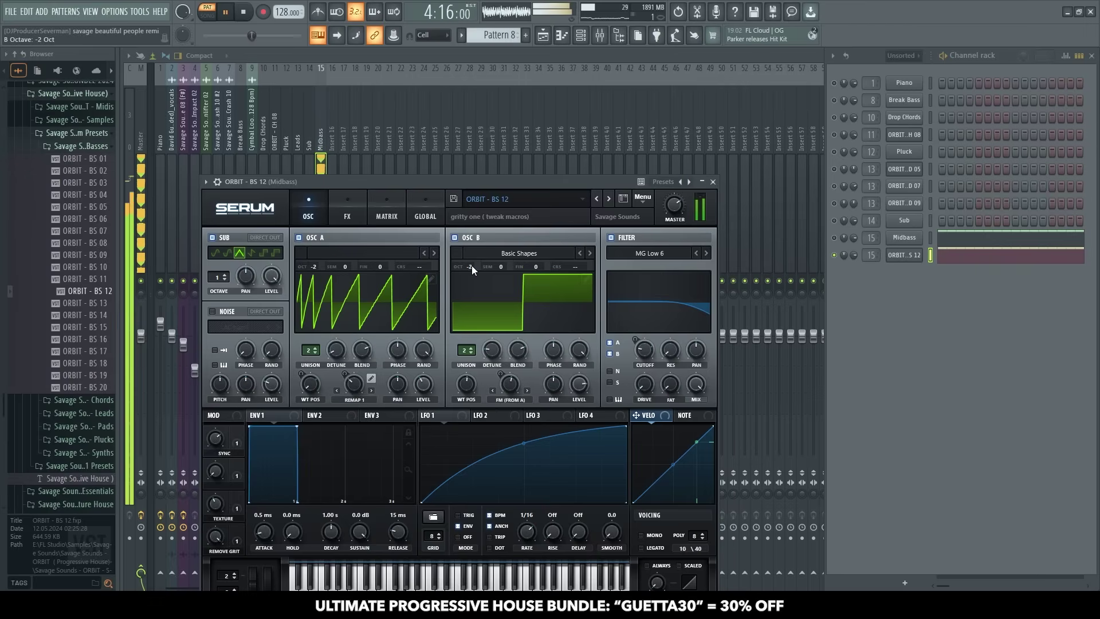
pyautogui.moveTo(472, 265); pyautogui.dragTo(468, 262)
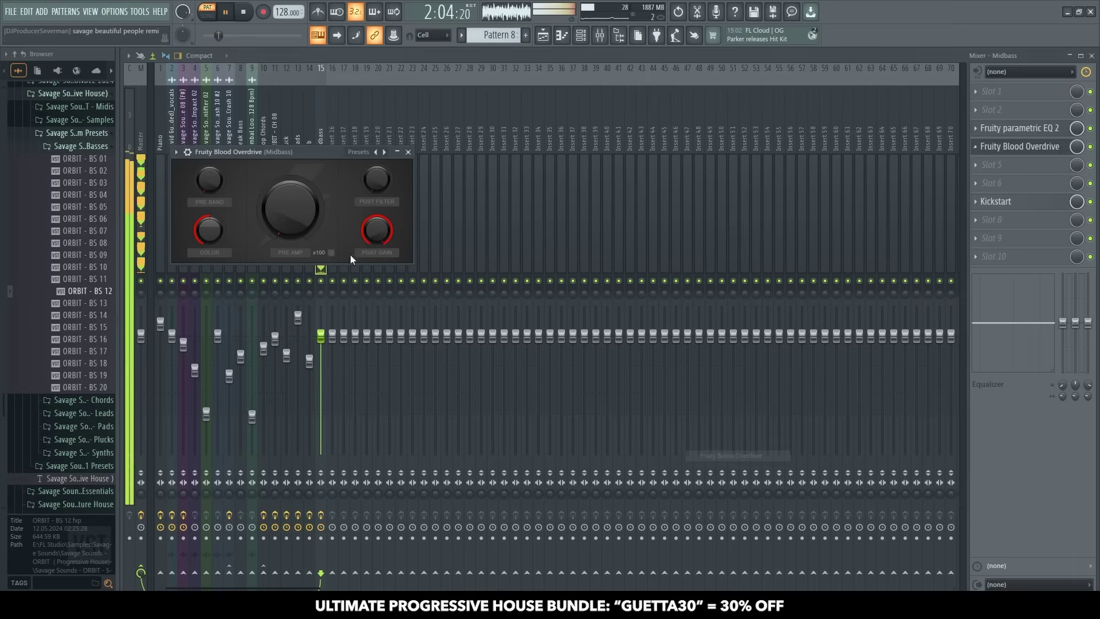
# - Raise the Fruity Blood Overdrive preamp on Midbass and cut bands 3 (446 Hz) and 4 in a second Fruity parametric EQ 2
pyautogui.moveTo(289, 206); pyautogui.dragTo(290, 195)
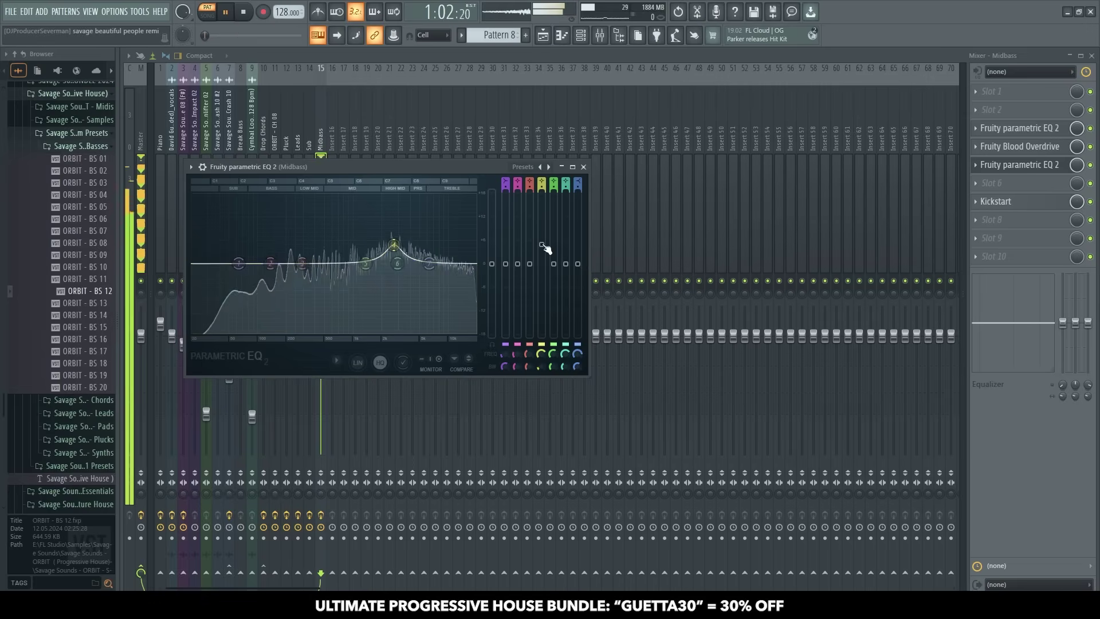
pyautogui.moveTo(543, 245); pyautogui.dragTo(541, 268)
pyautogui.moveTo(394, 268); pyautogui.dragTo(393, 280)
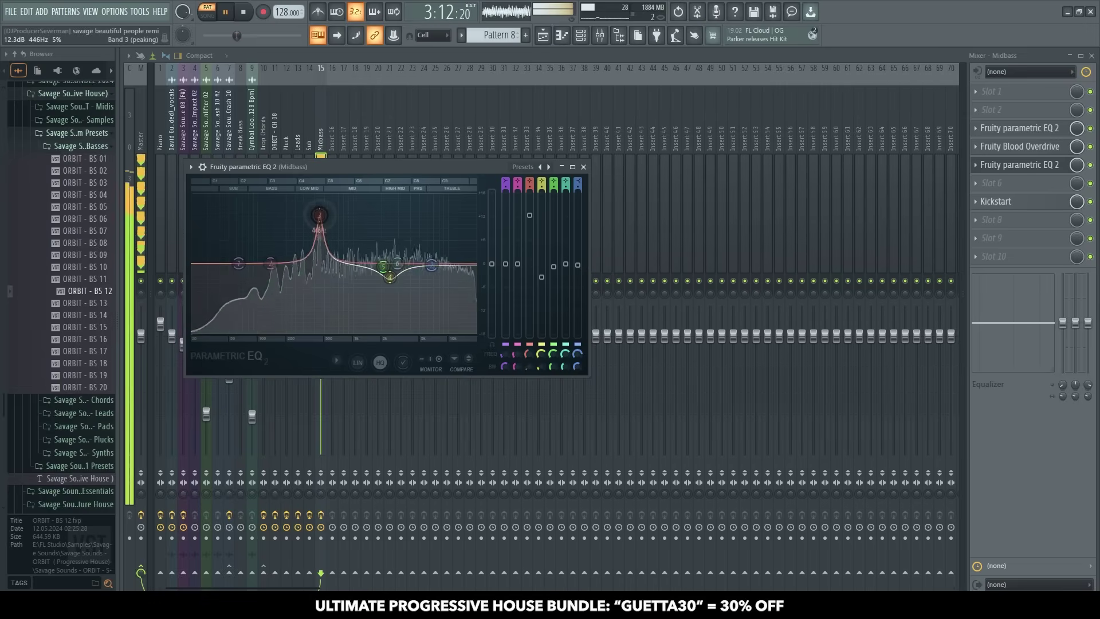
pyautogui.moveTo(530, 216); pyautogui.dragTo(531, 275)
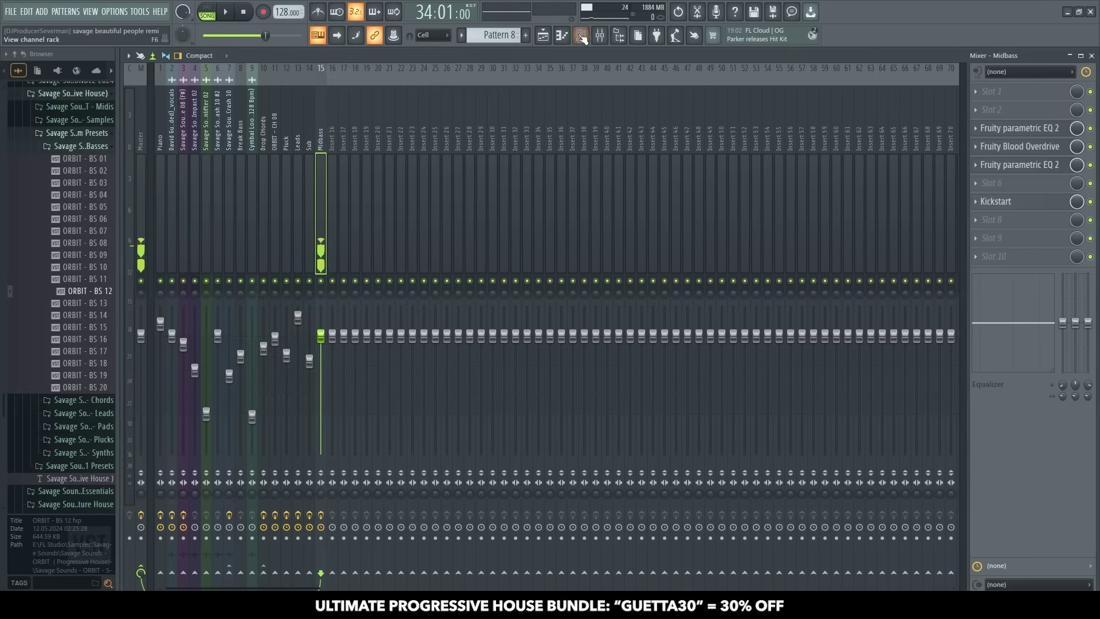
# - Place two Pattern 8 clips back to back on Track 22 in the playlist, starting at bars 34 and 42
pyautogui.click(582, 36)
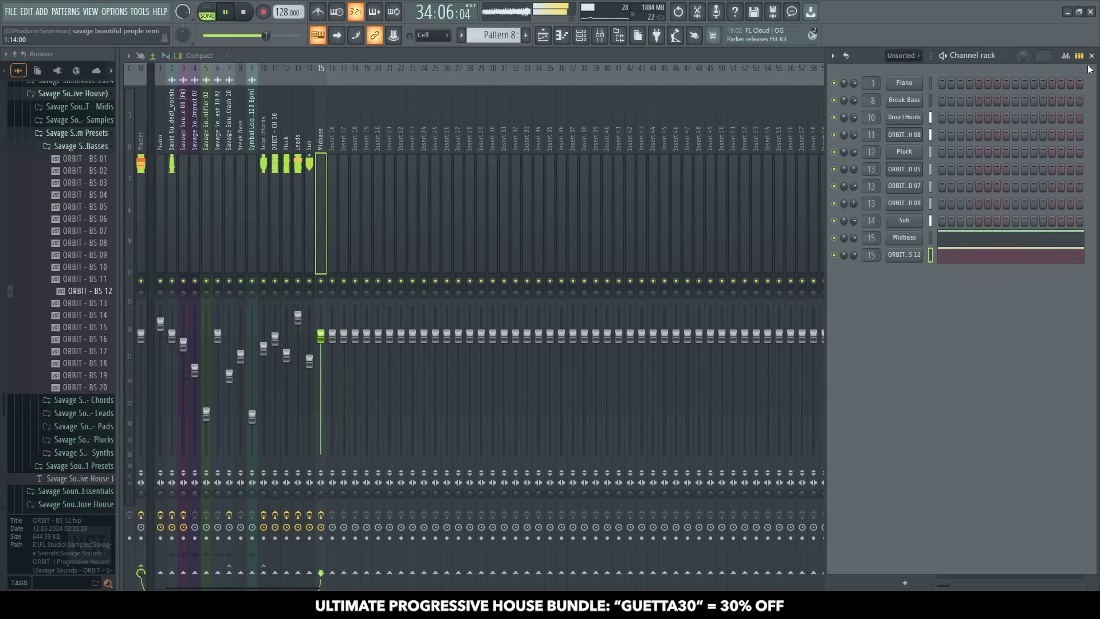
pyautogui.click(1091, 56)
pyautogui.press('F5')
pyautogui.click(599, 530)
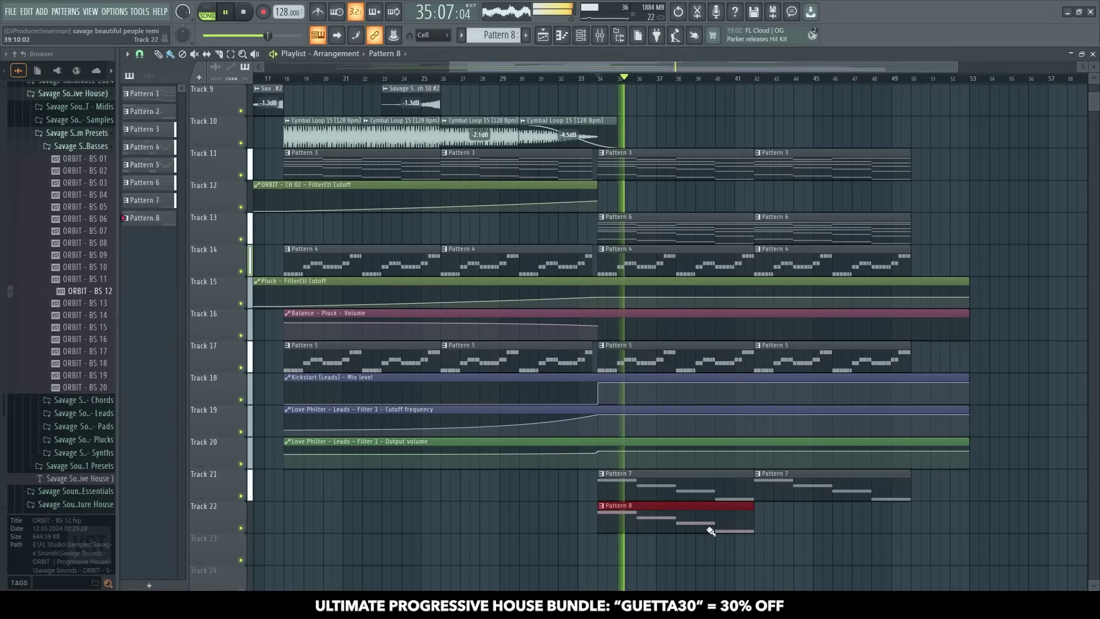
pyautogui.click(761, 530)
# - Set the Midbass mixer fader to about -2.1 dB during playback and open the piano roll
pyautogui.press('F9')
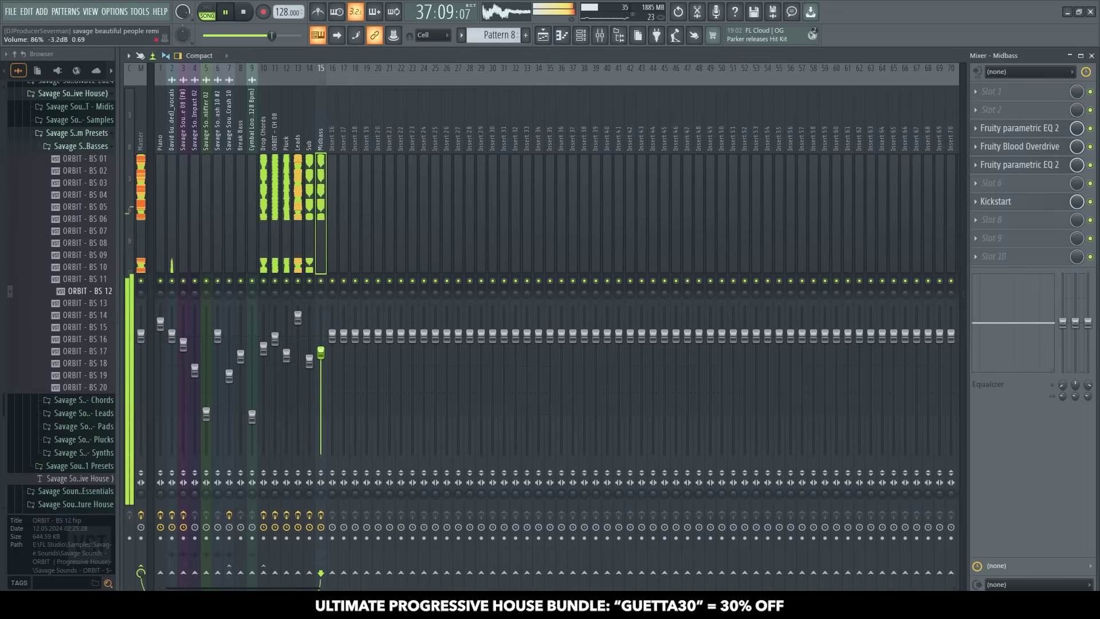
pyautogui.scroll(3, 322, 354)
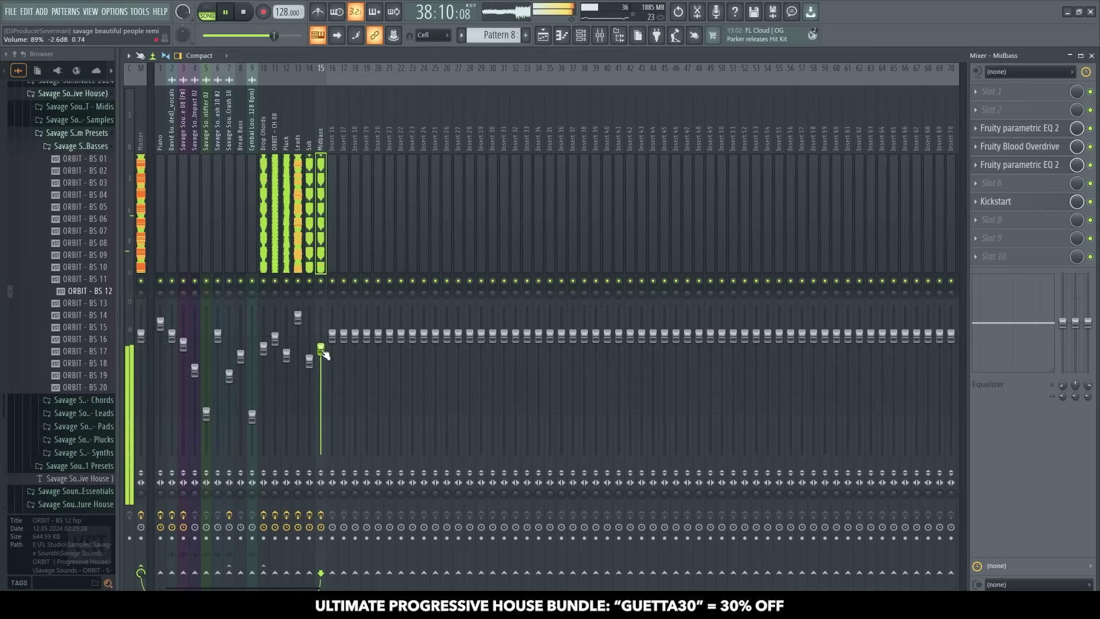
pyautogui.scroll(3, 322, 353)
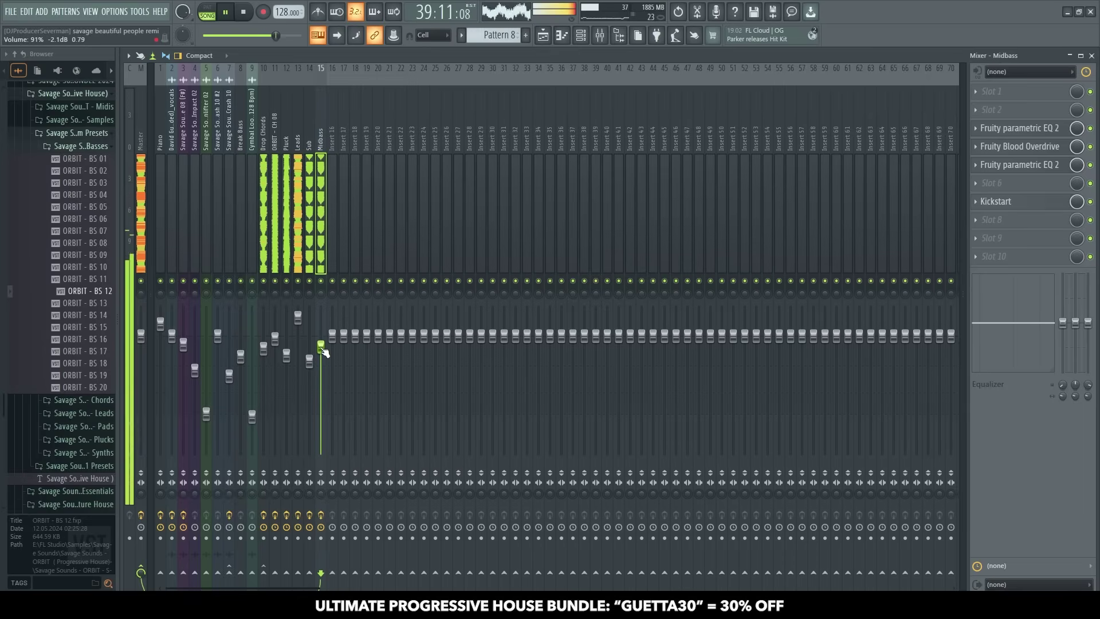
pyautogui.press('F7')
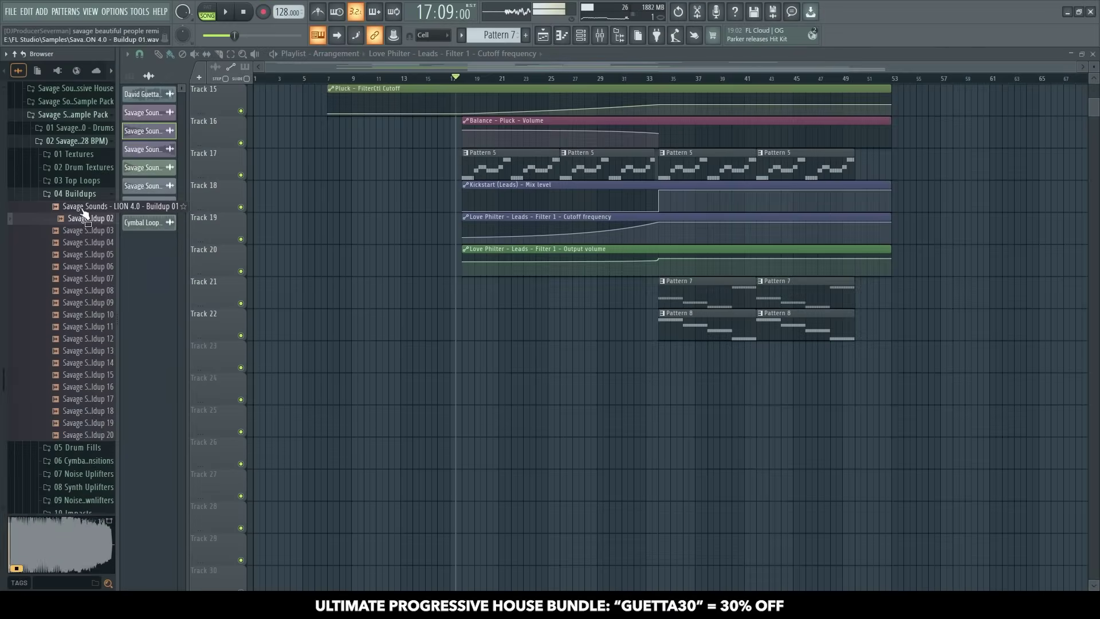
# - Collapse the LION 4.0 sample folders in the browser and open the 20 Buildups folder of the LION 3.0 samples
pyautogui.click(82, 197)
pyautogui.click(85, 141)
pyautogui.click(85, 117)
pyautogui.scroll(3, 85, 128)
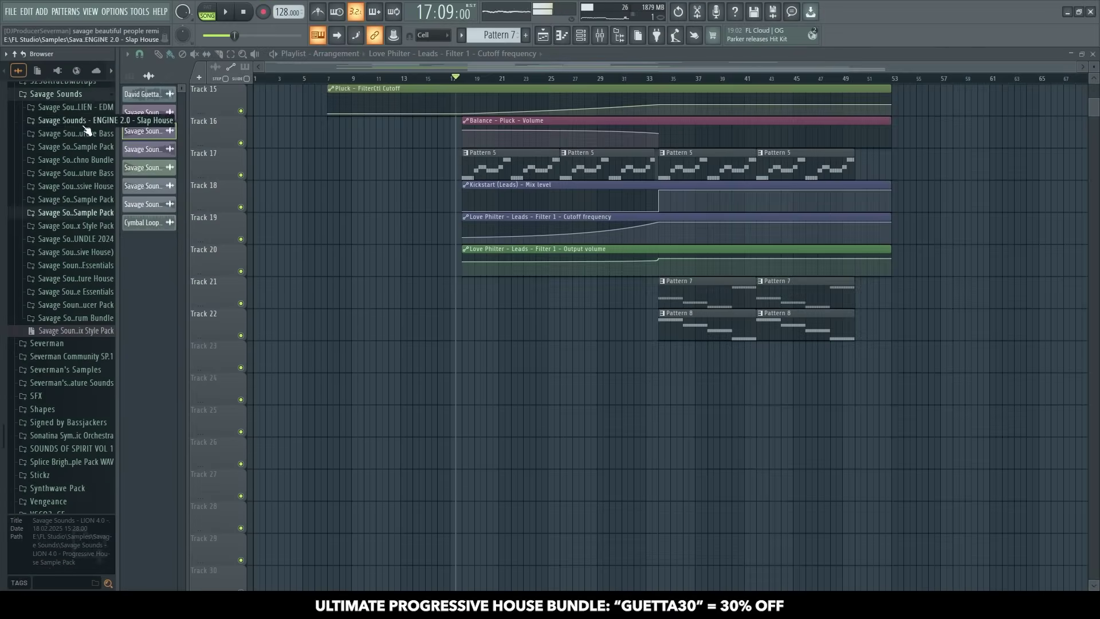
pyautogui.click(75, 247)
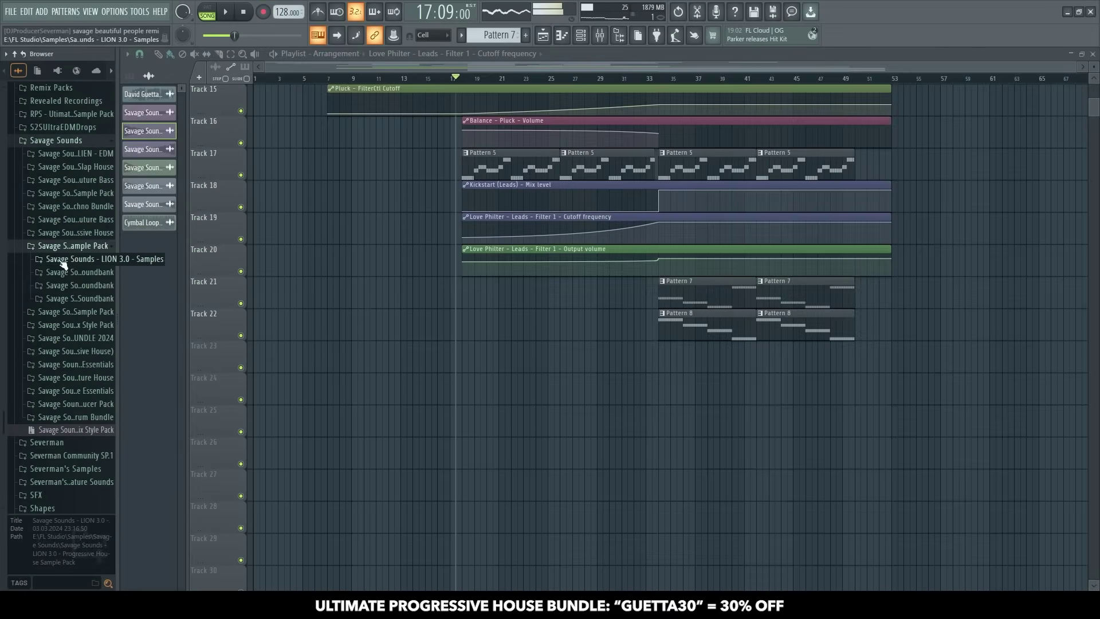
pyautogui.click(65, 259)
pyautogui.scroll(-3, 66, 335)
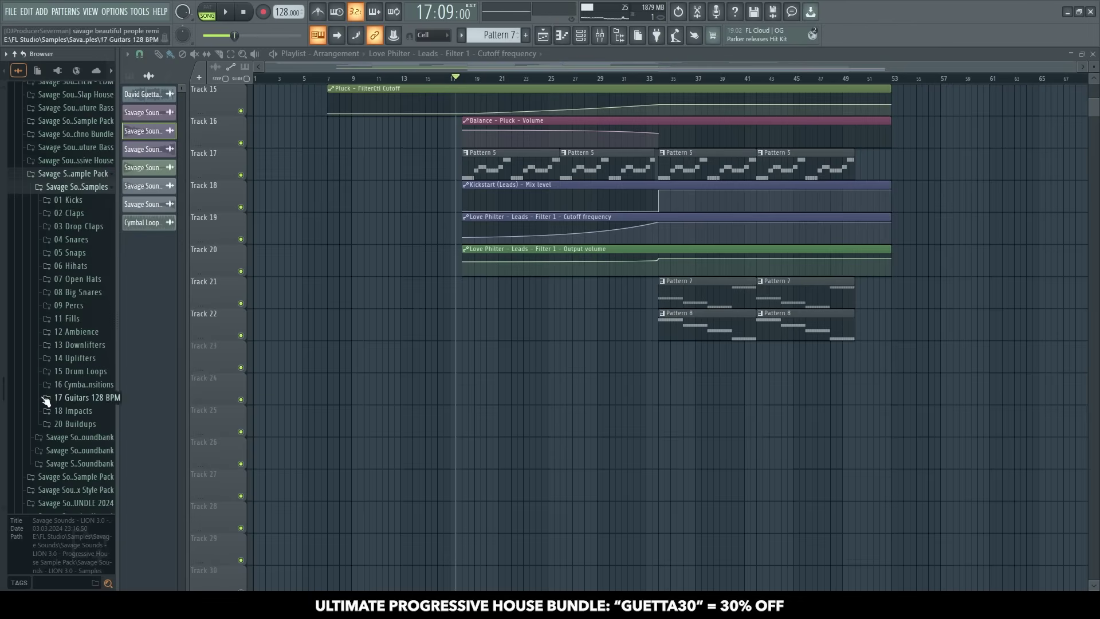
pyautogui.click(50, 428)
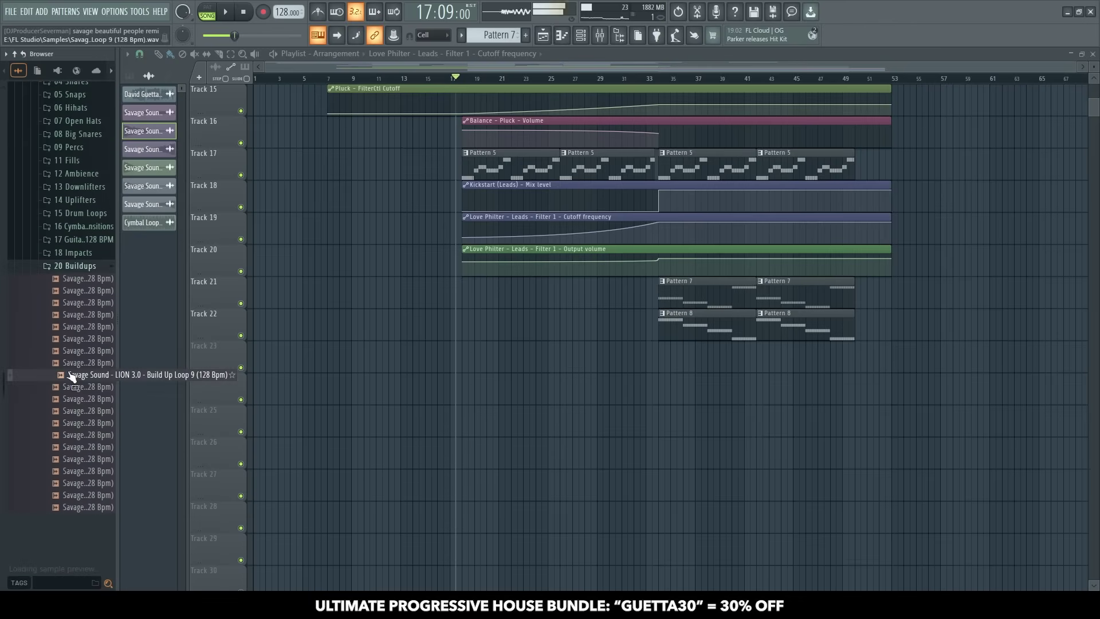
# - Place the LION 3.0 Build Up Loop 9 (128 Bpm) sample on Track 23 from bar 26 to bar 34
pyautogui.scroll(-6, 72, 344)
pyautogui.moveTo(70, 246); pyautogui.dragTo(555, 367)
pyautogui.moveTo(555, 367); pyautogui.dragTo(555, 367)
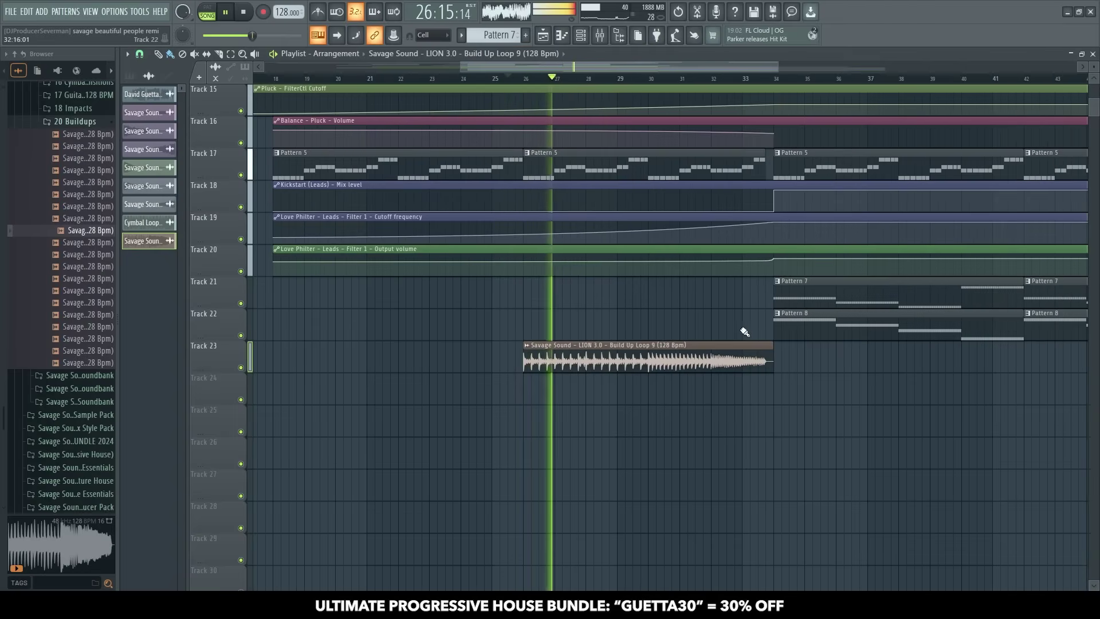
# - Route the Build Up Loop 9 sample to mixer insert 16 and set its fader to about -2.7 dB during playback
pyautogui.click(143, 240)
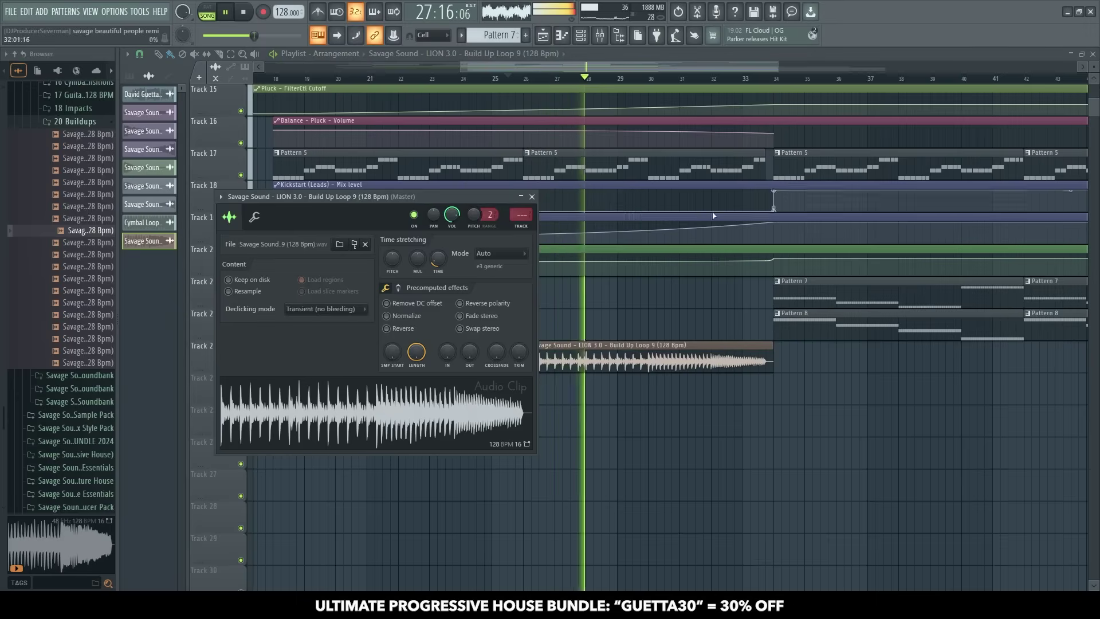
pyautogui.click(531, 196)
pyautogui.doubleClick(762, 362)
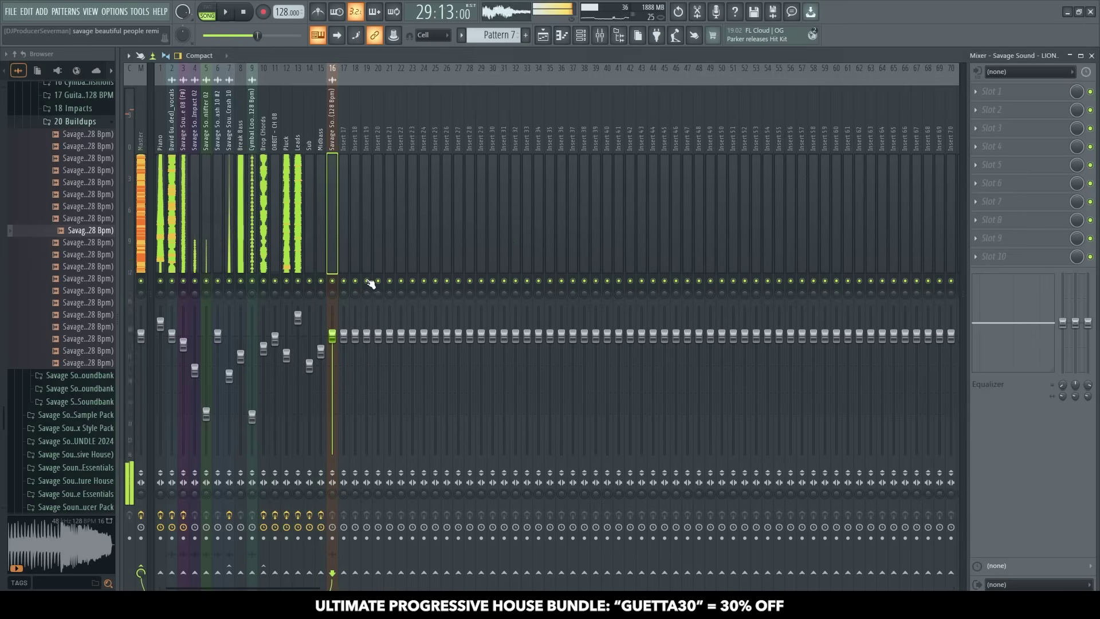
pyautogui.press('space')
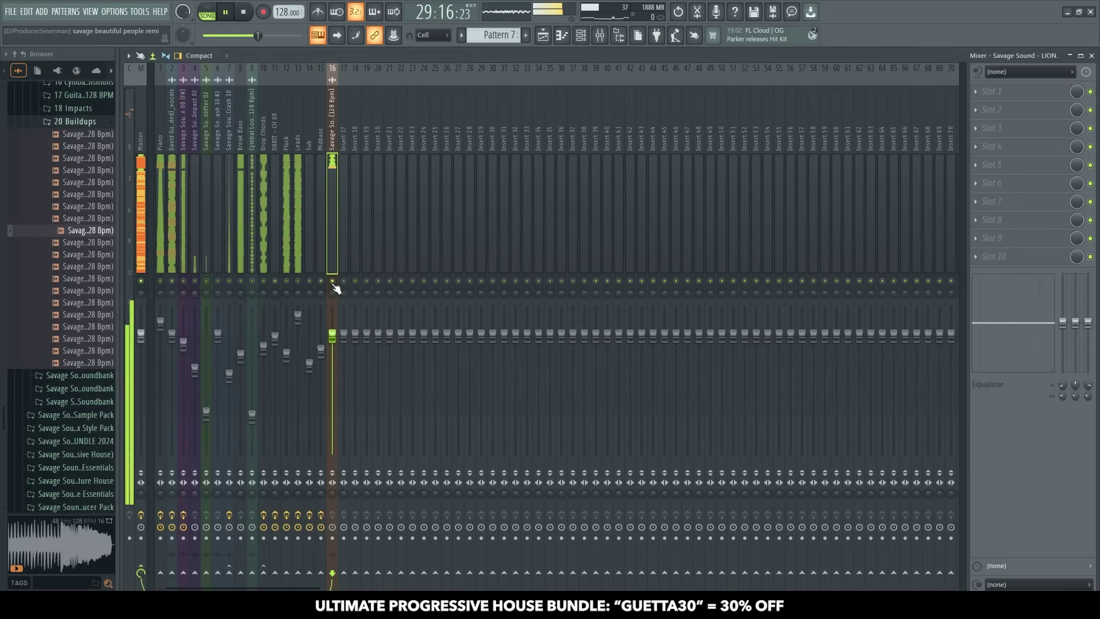
pyautogui.moveTo(332, 334); pyautogui.dragTo(332, 344)
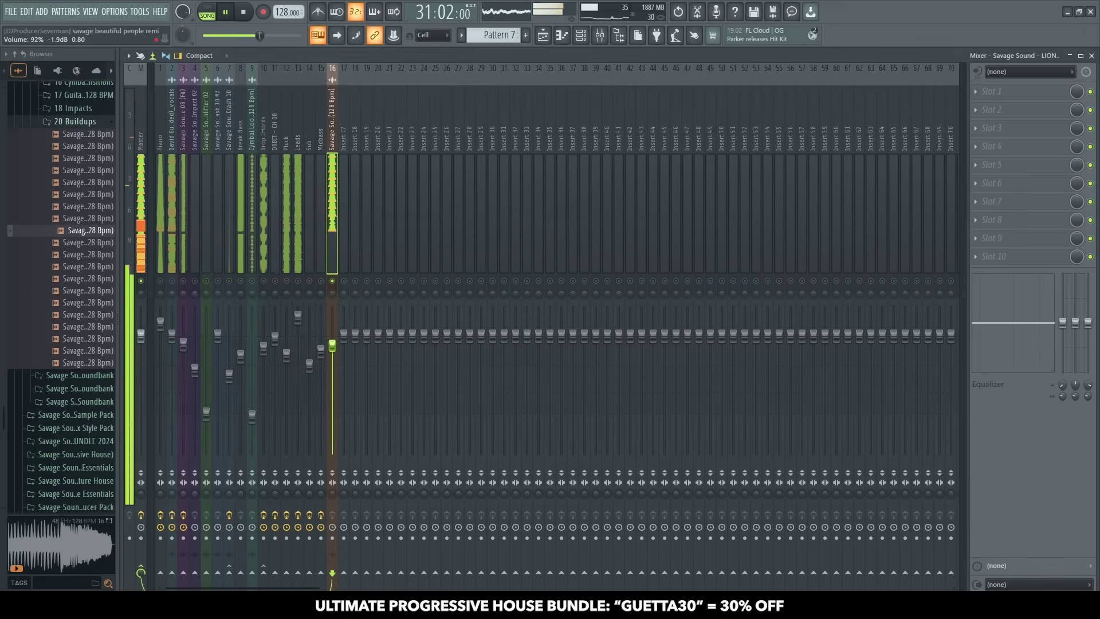
pyautogui.click(332, 280)
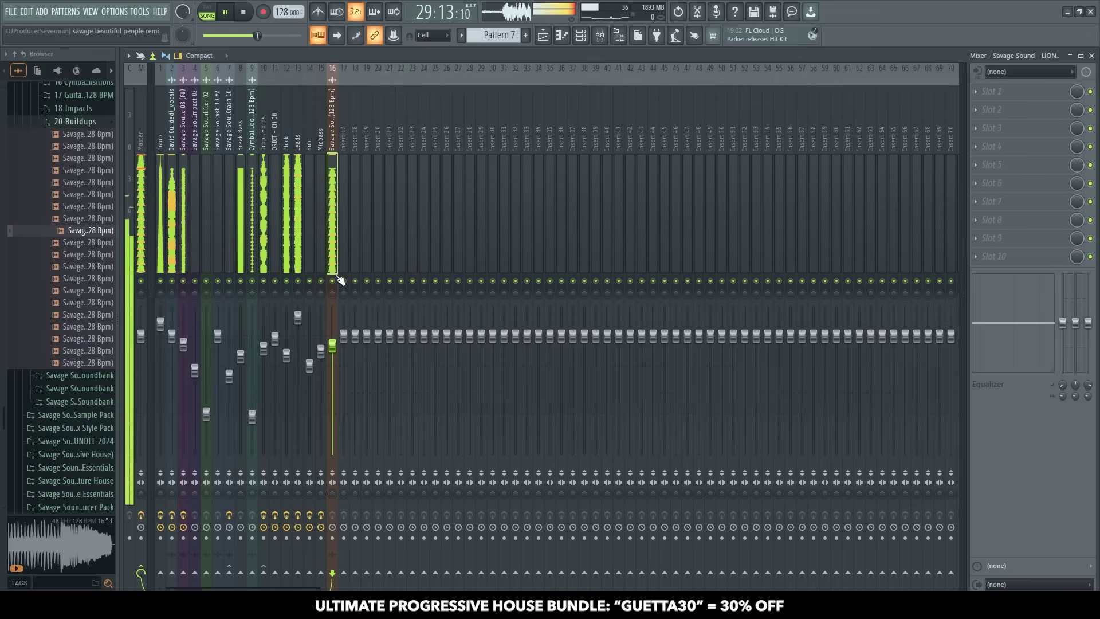
pyautogui.moveTo(333, 346); pyautogui.dragTo(334, 355)
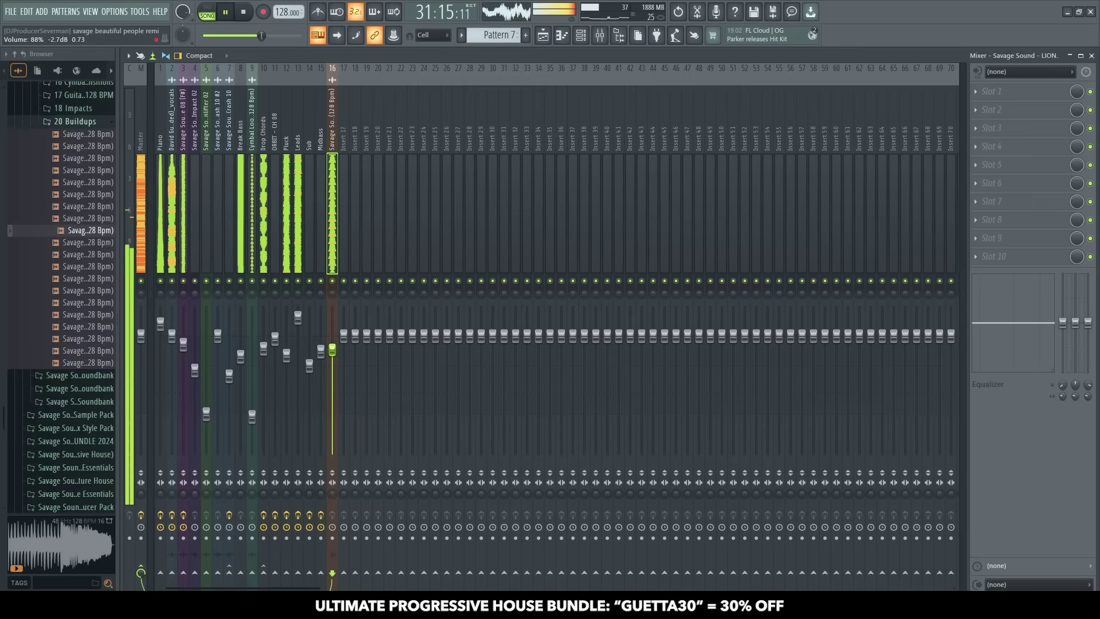
pyautogui.press('F5')
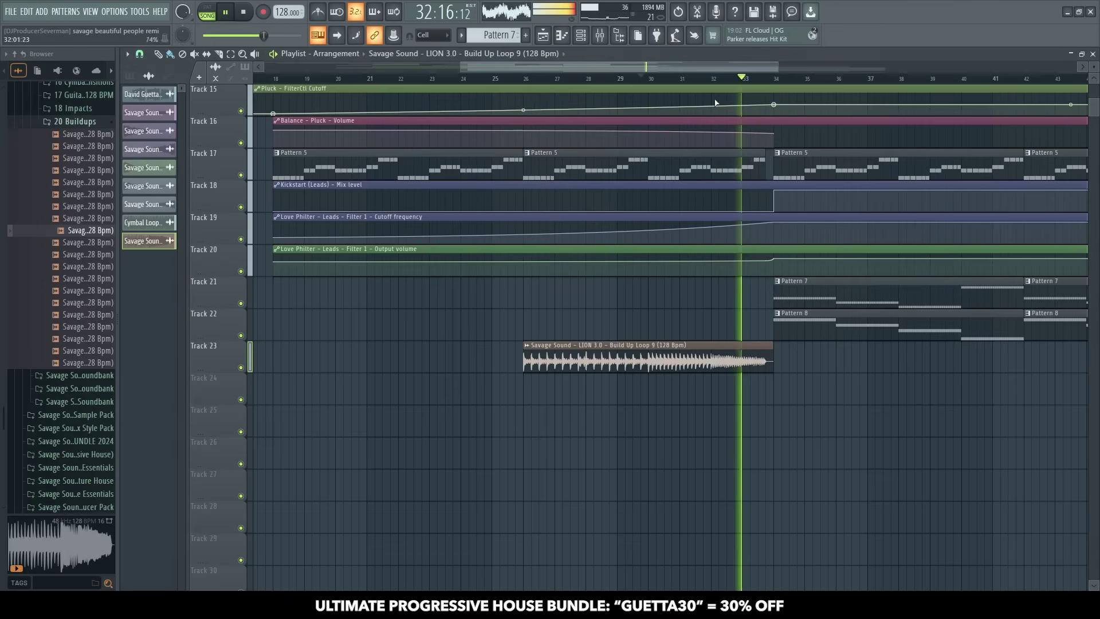
# - Place the LION 3.0 Uplifter 34 sample on Track 36 from bar 26 to 34 and set its mixer fader to about -5.8 dB
pyautogui.scroll(-4, 789, 81)
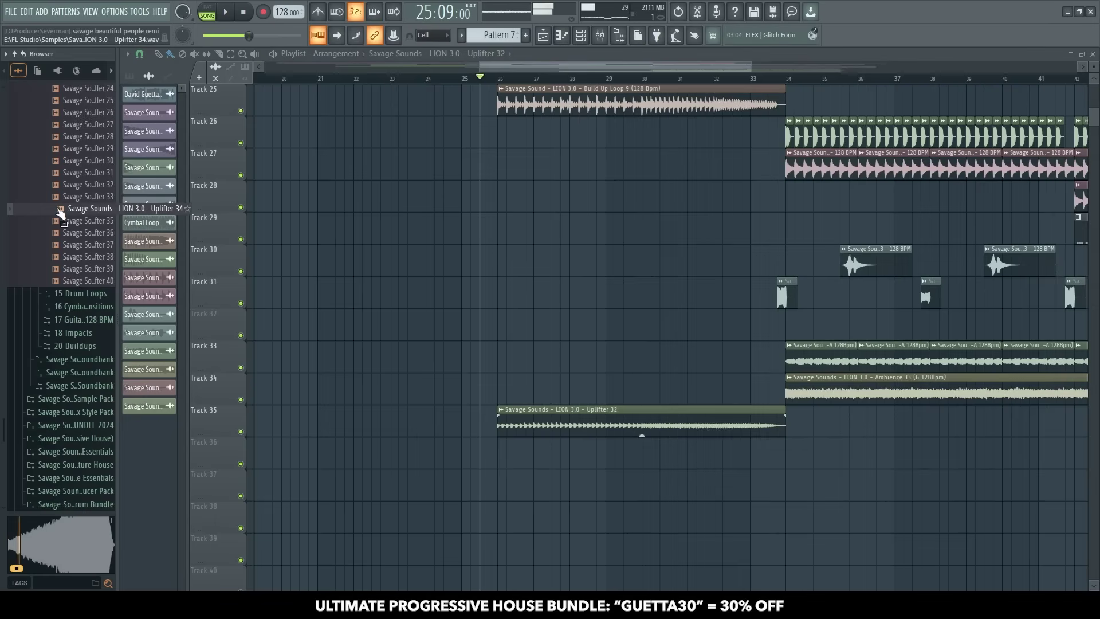
pyautogui.moveTo(67, 200); pyautogui.dragTo(532, 455)
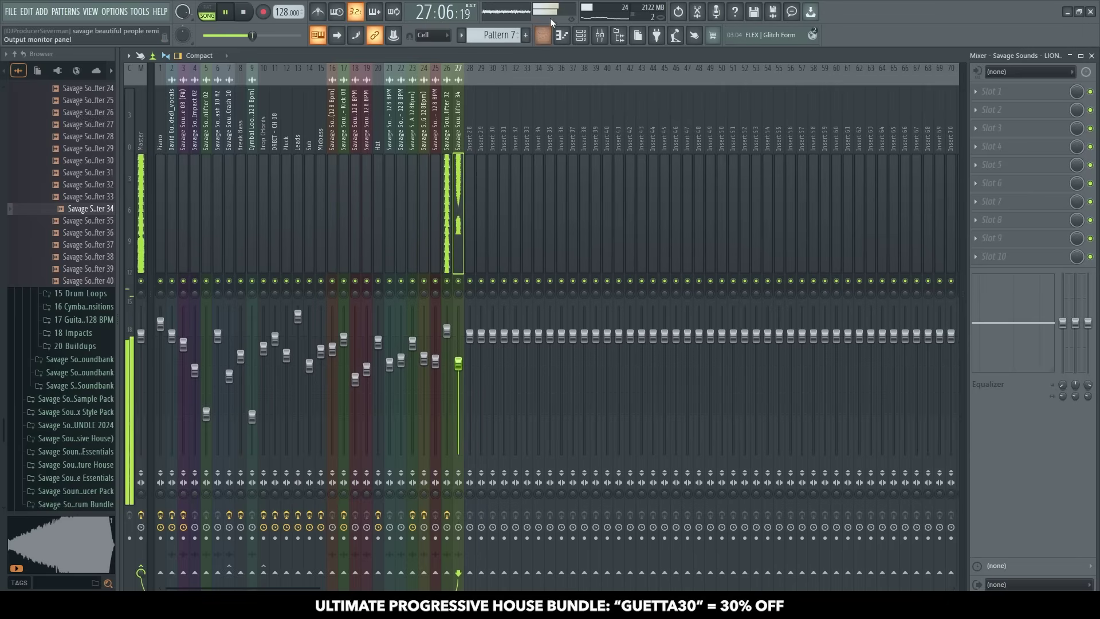
pyautogui.click(542, 35)
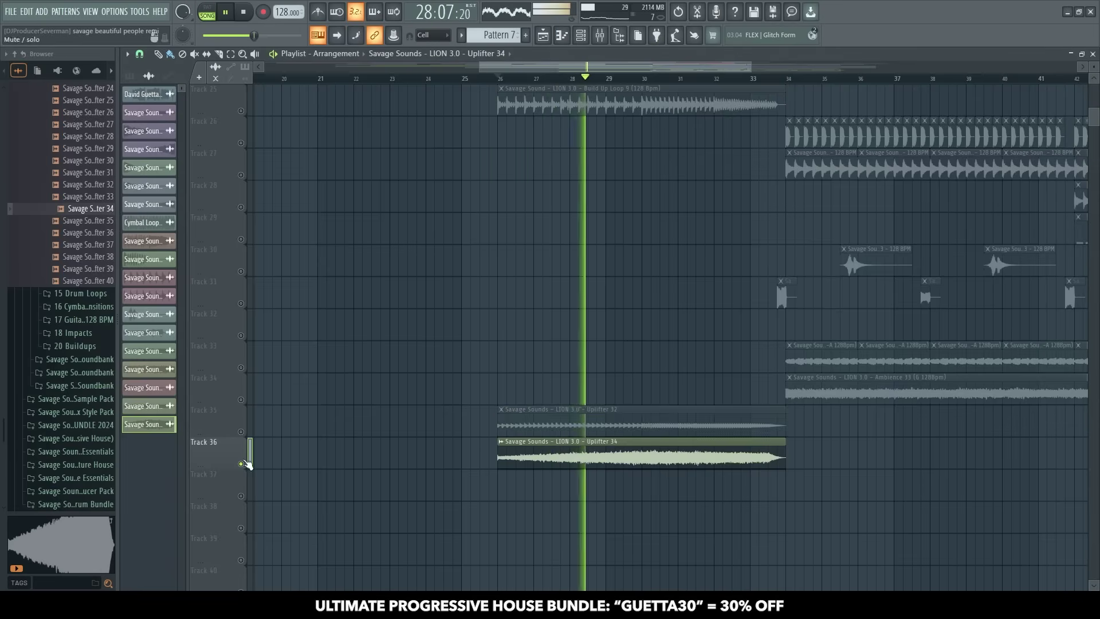
pyautogui.click(599, 35)
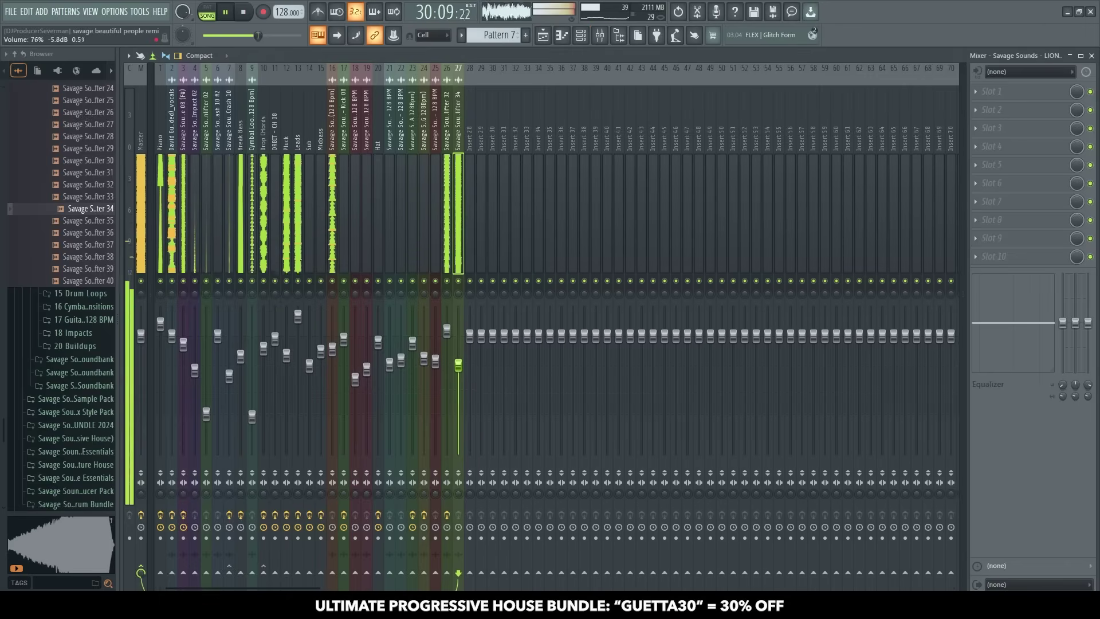
pyautogui.moveTo(458, 379); pyautogui.dragTo(458, 391)
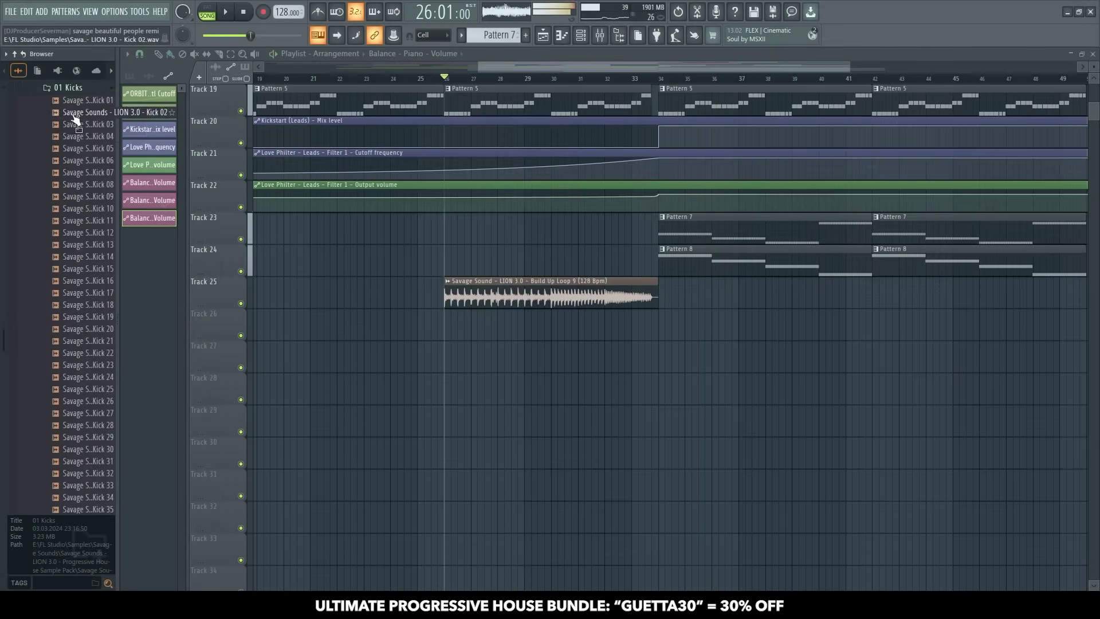
# - Audition the LION 3.0 kicks and use Kick 08 for the repeated kick clips on Track 26 from bar 34
pyautogui.click(80, 109)
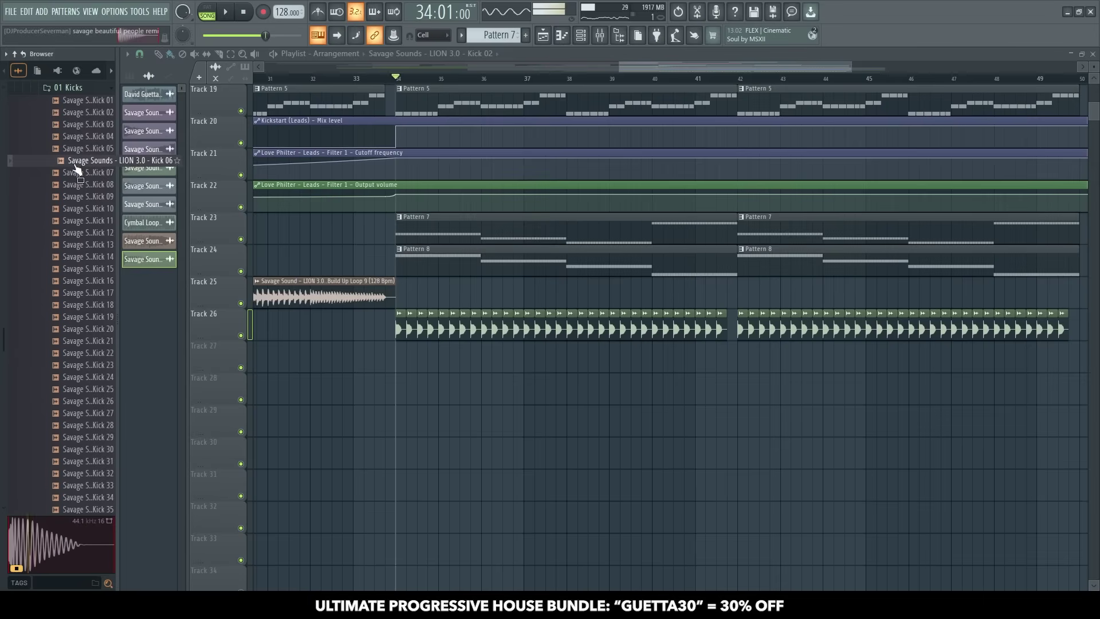
pyautogui.click(79, 185)
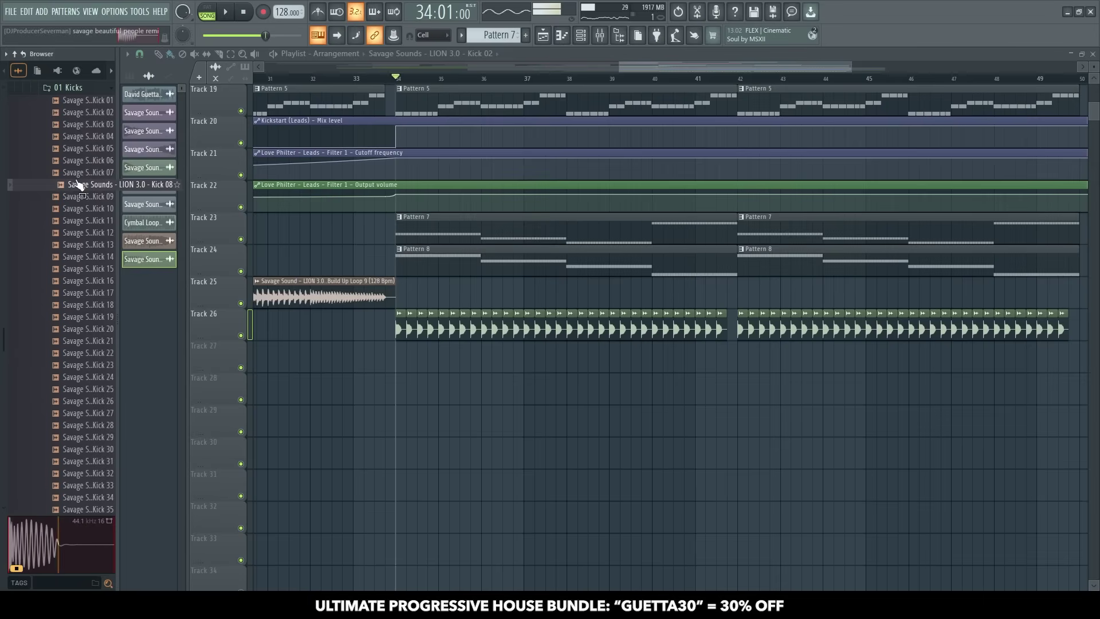
pyautogui.moveTo(79, 185); pyautogui.dragTo(368, 343)
pyautogui.press('space')
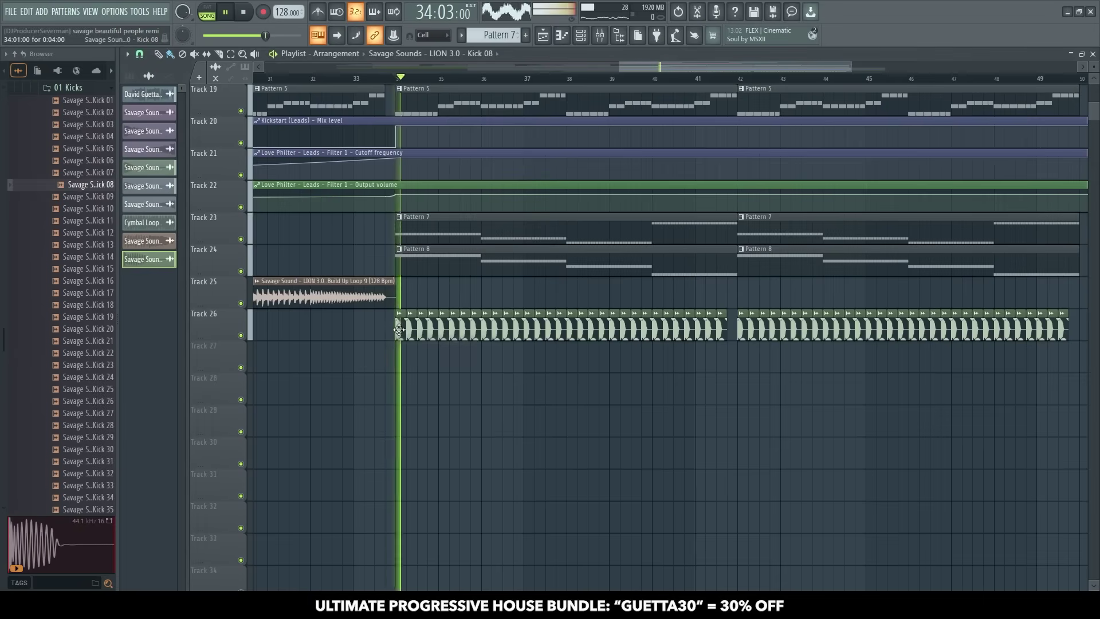
# - Add a Fruity Compressor to the Kick 08 mixer insert and set its ratio to 4.0:1
pyautogui.scroll(5, 412, 77)
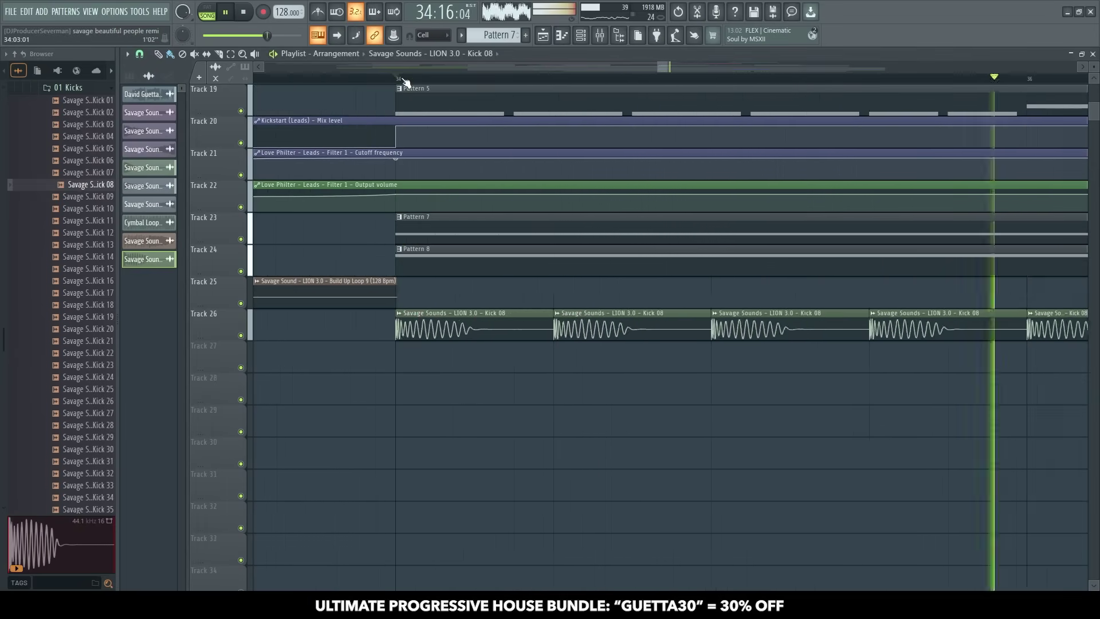
pyautogui.doubleClick(440, 328)
pyautogui.press('Escape')
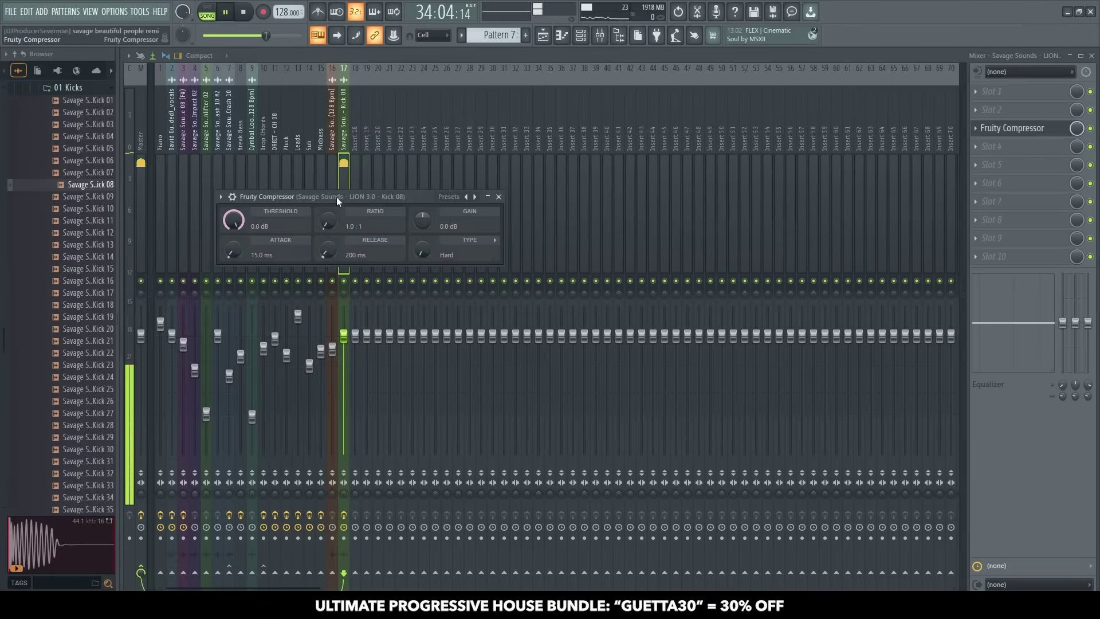
pyautogui.moveTo(336, 197); pyautogui.dragTo(425, 197)
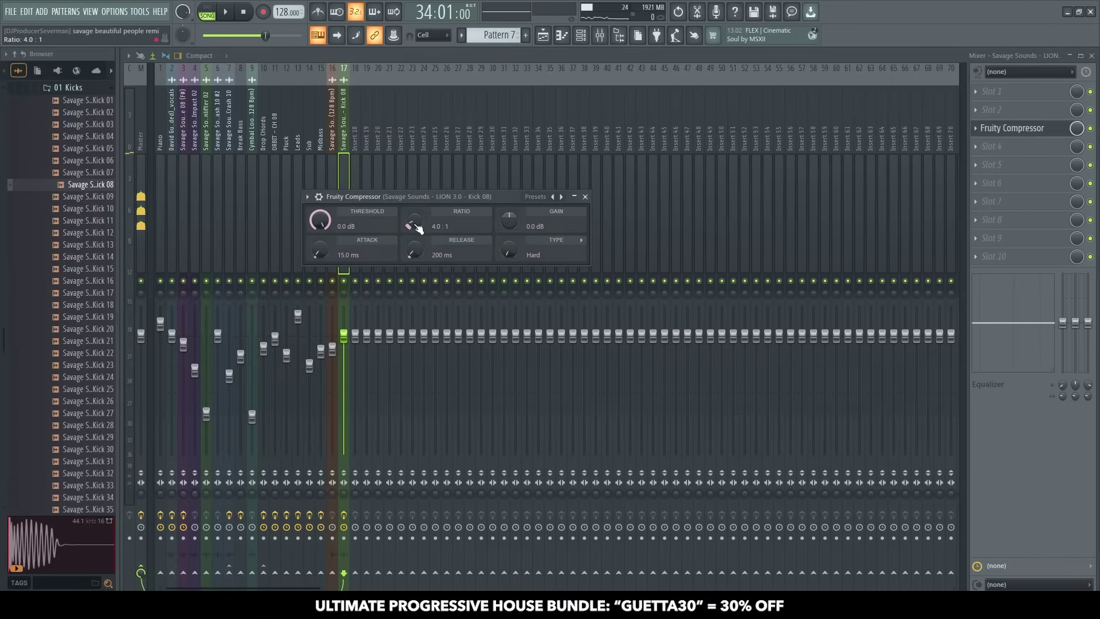
pyautogui.scroll(-5, 413, 254)
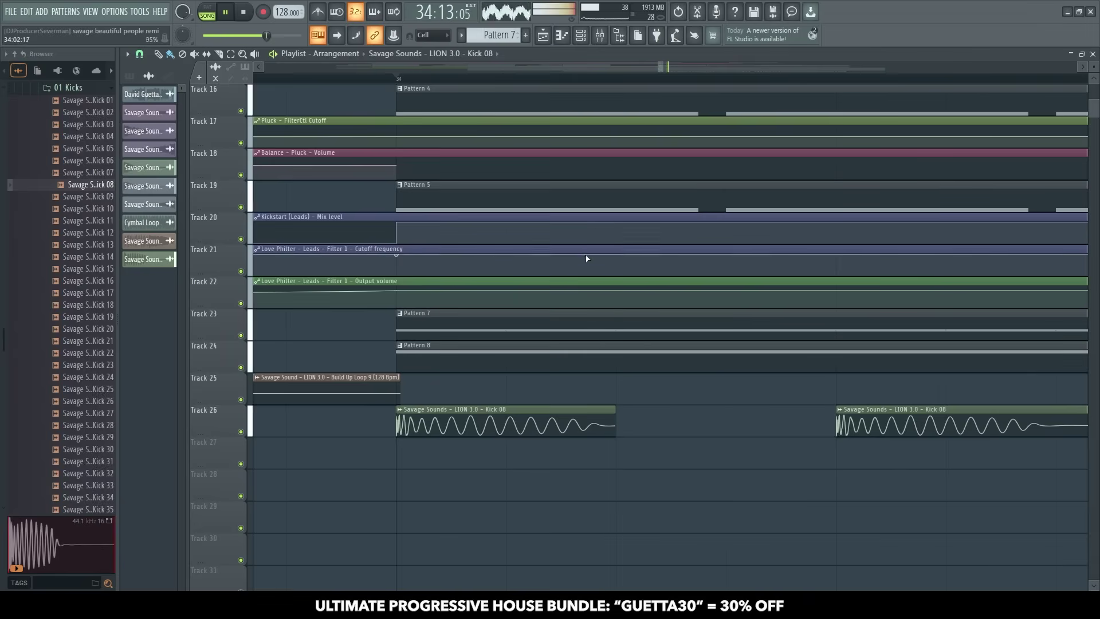
# - Add Fruity Parametric EQ 2 to the kick insert, cutting the low mids and boosting band 5 about 3.1 dB near 2.1 kHz
pyautogui.click(618, 37)
pyautogui.click(999, 165)
pyautogui.click(819, 107)
pyautogui.moveTo(378, 308); pyautogui.dragTo(349, 314)
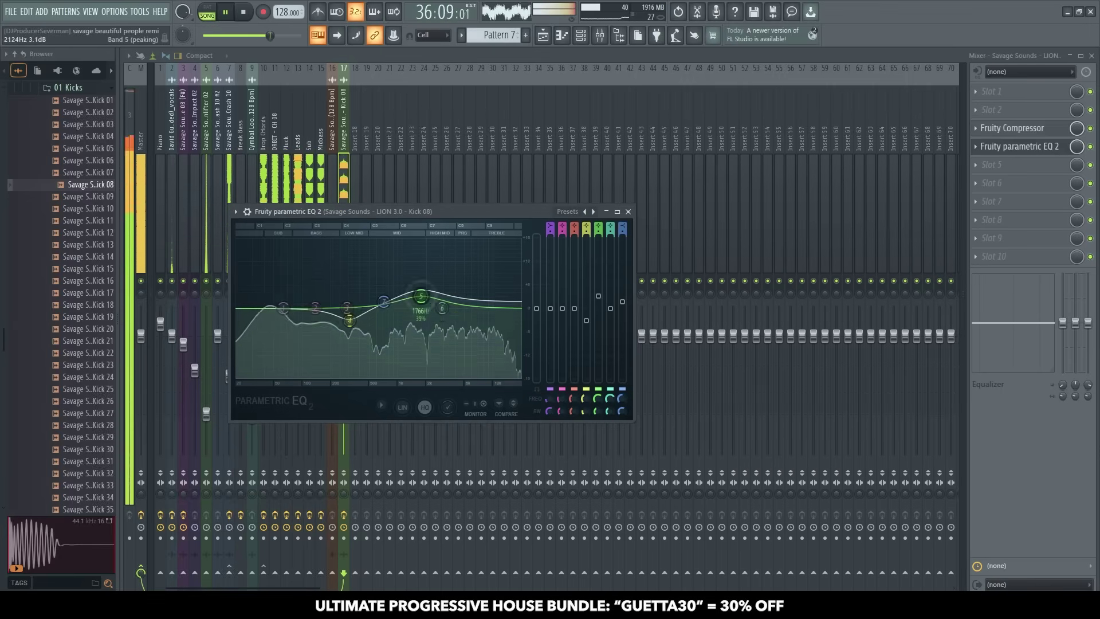
pyautogui.click(1030, 148)
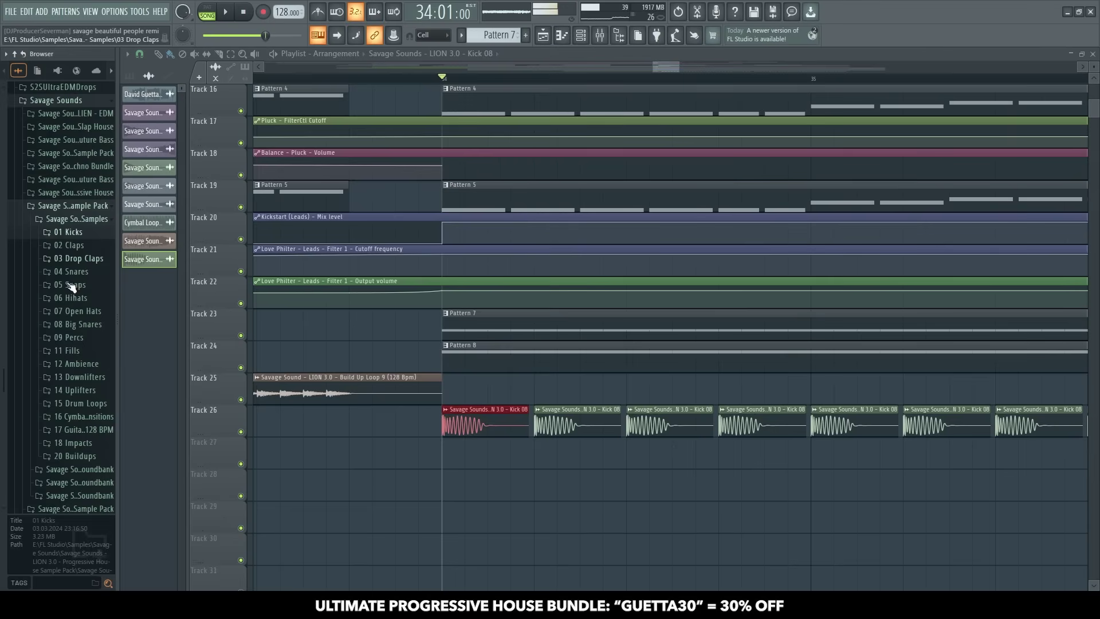
# - Audition the drop claps and place Drop Clap 09 - 128 BPM on Track 27, repeated from bar 34 to bar 50
pyautogui.click(76, 258)
pyautogui.click(62, 284)
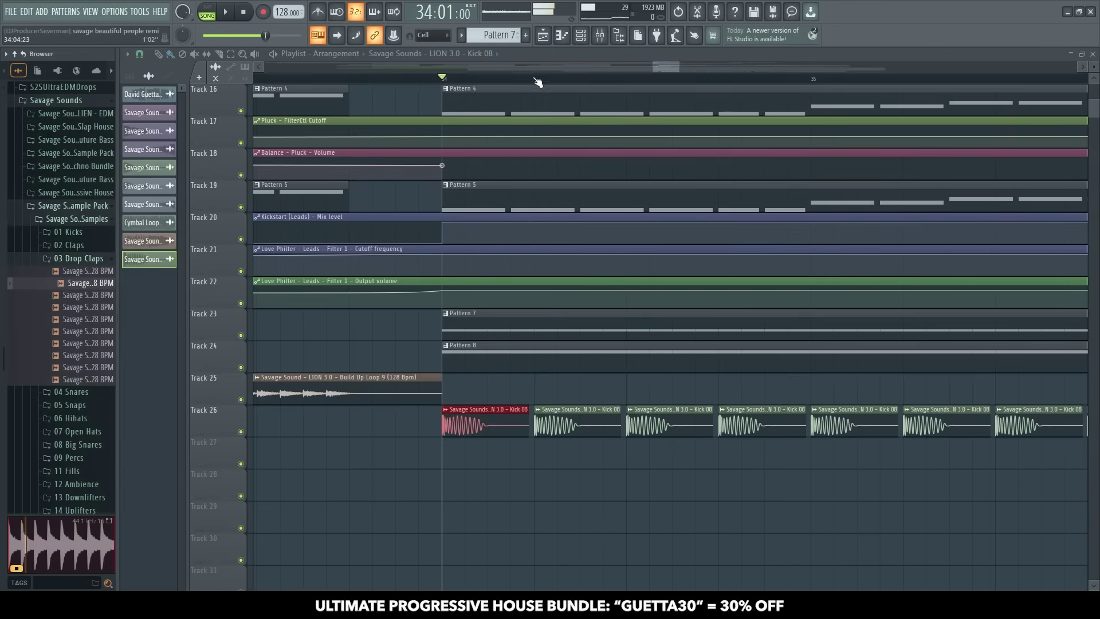
pyautogui.scroll(-5, 537, 83)
pyautogui.scroll(-2, 197, 243)
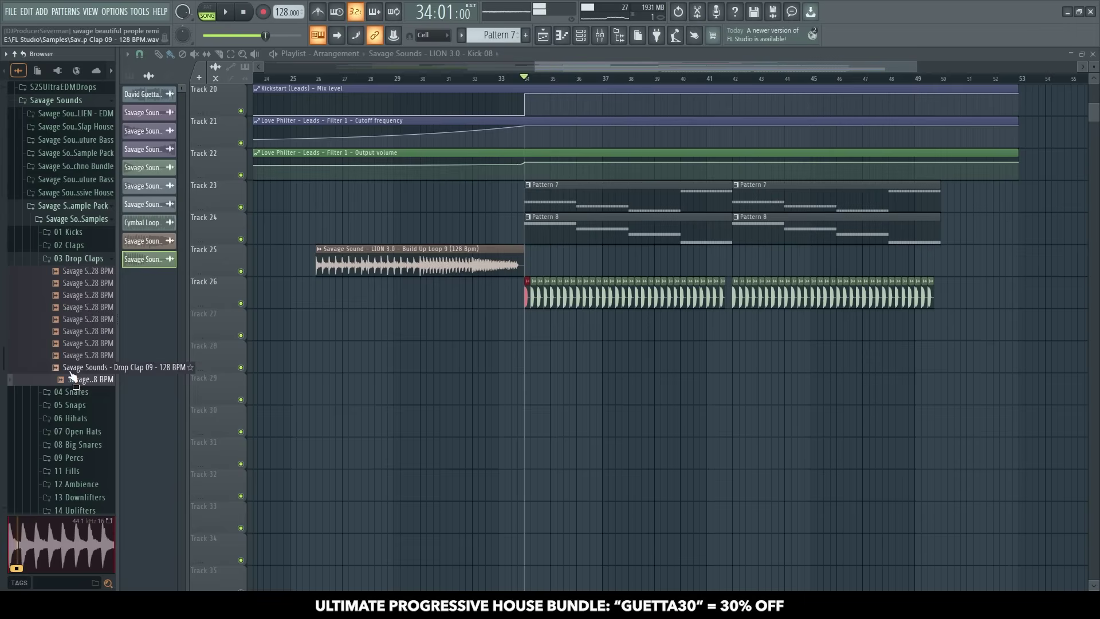
pyautogui.moveTo(509, 367); pyautogui.dragTo(530, 328)
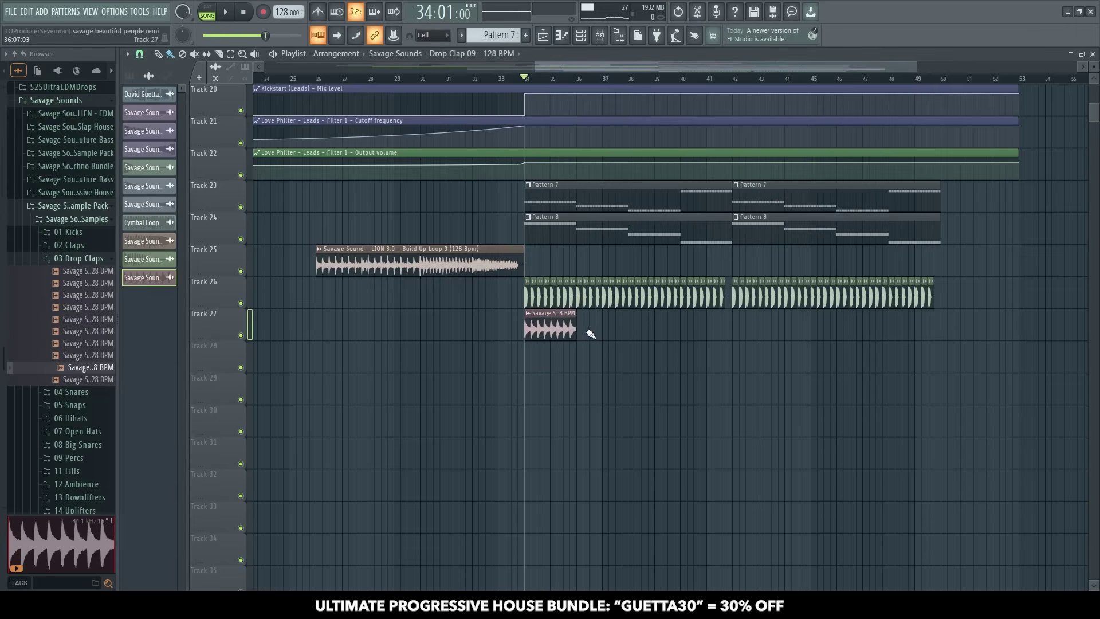
pyautogui.press('space')
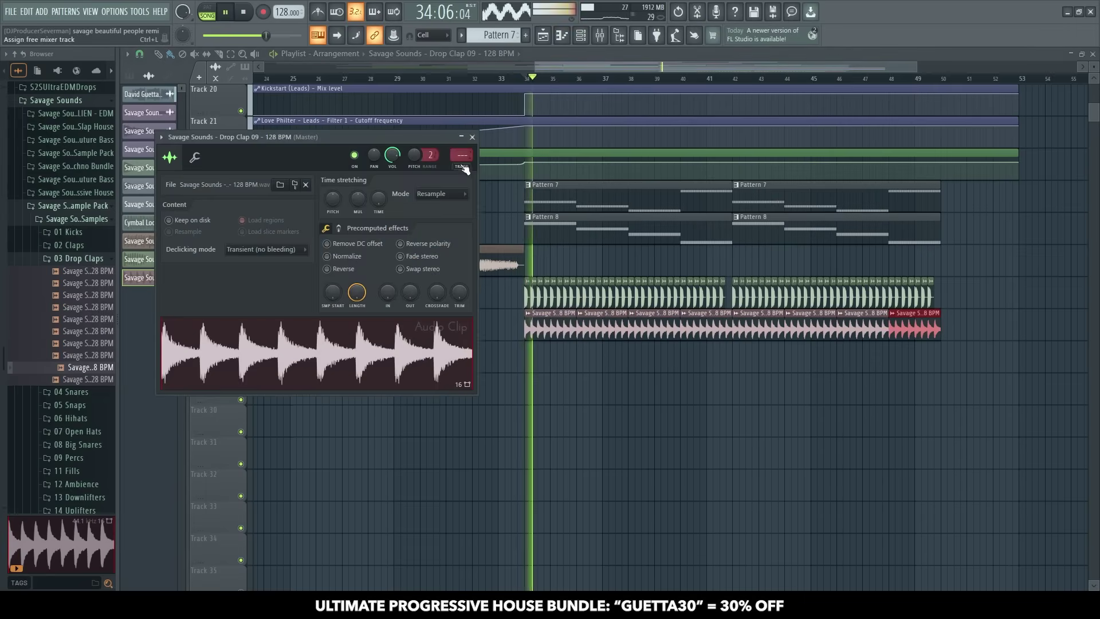
# - Route Drop Clap 09 to mixer insert 18, lower its fader against the kick, and layer a second drop clap loop on Track 28 from bar 42
pyautogui.hotkey('ctrl', 'l')
pyautogui.press('space')
pyautogui.press('space')
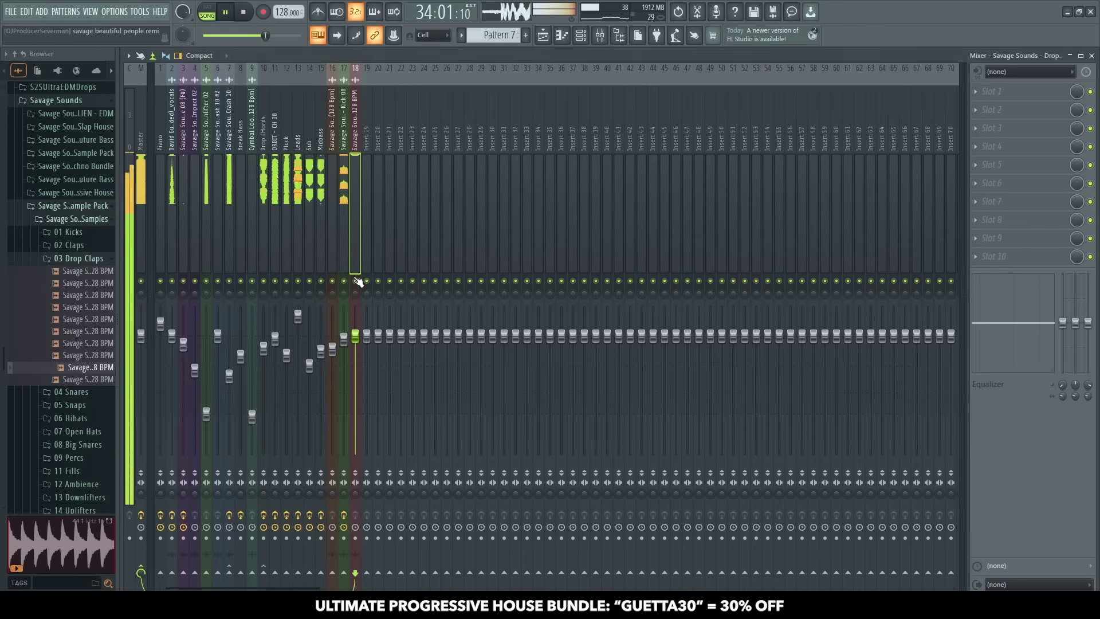
pyautogui.rightClick(356, 281)
pyautogui.moveTo(356, 334); pyautogui.dragTo(355, 441)
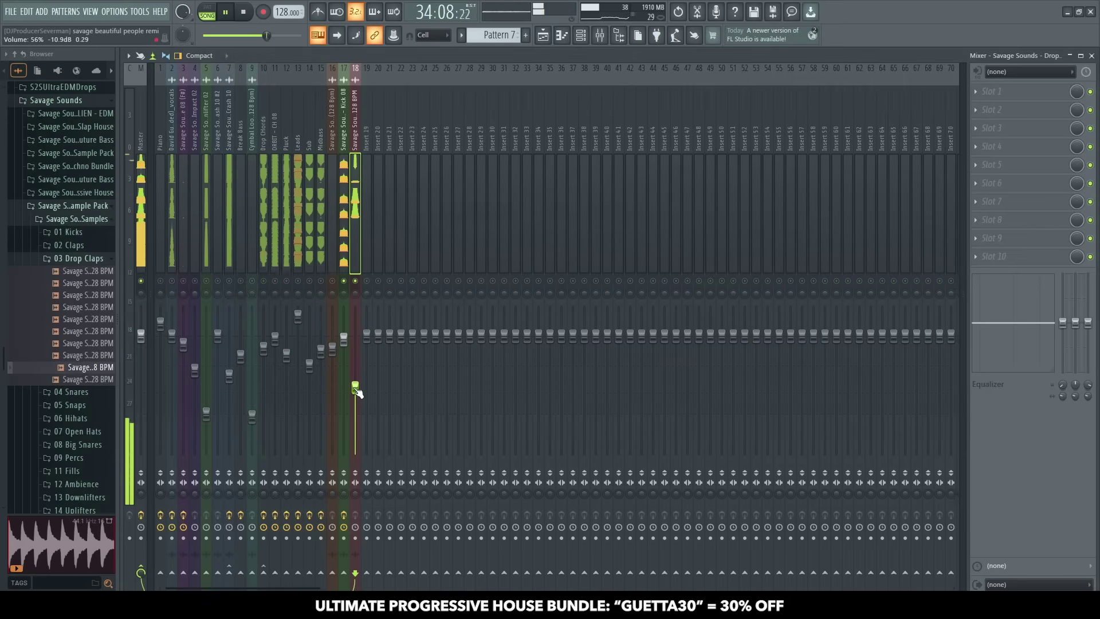
pyautogui.moveTo(356, 391); pyautogui.dragTo(356, 384)
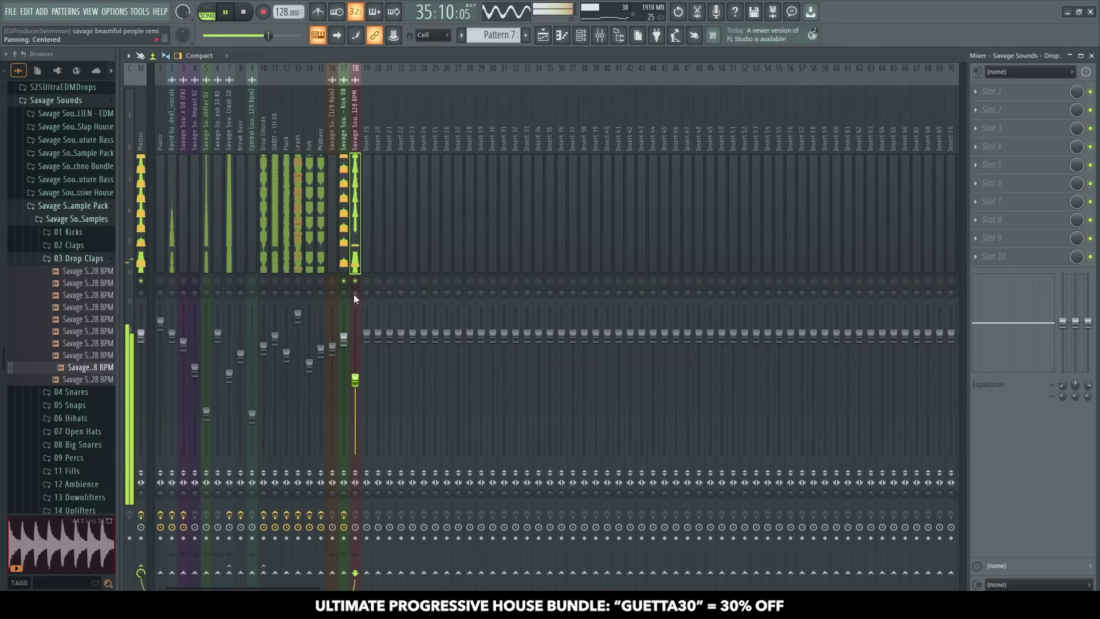
pyautogui.moveTo(88, 342); pyautogui.dragTo(363, 381)
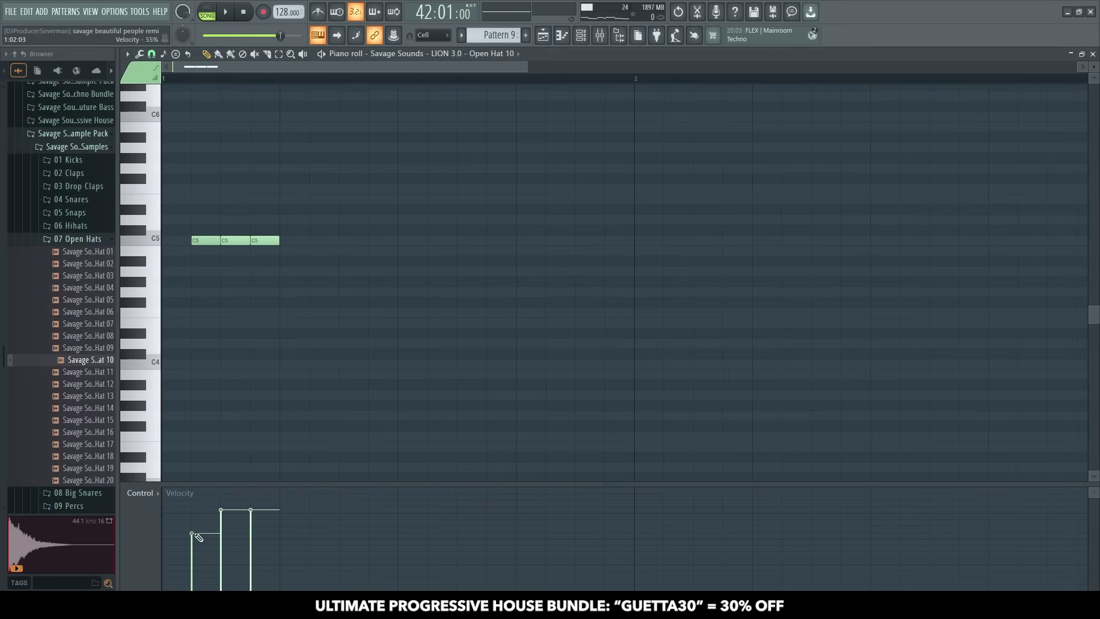
# - Fill eight bars of Pattern 9 with velocity-varied groups of three Open Hat 10 notes and place it on Track 29 from bar 42
pyautogui.press('space')
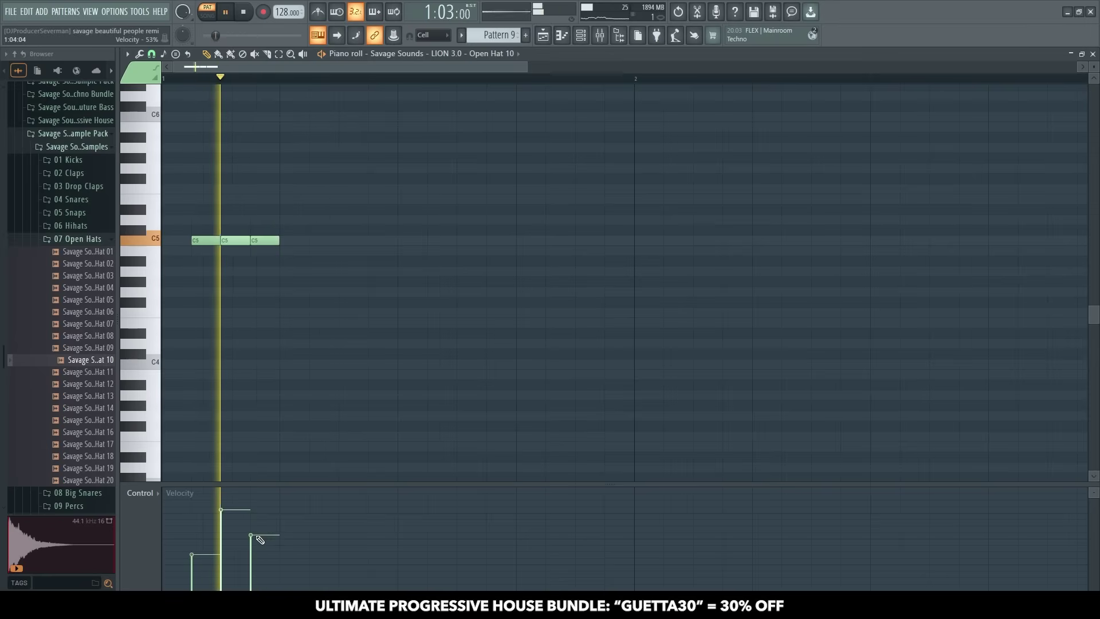
pyautogui.hotkey('ctrl', 'b')
pyautogui.hotkey('ctrl', 'b')
pyautogui.hotkey('ctrl', 'b')
pyautogui.hotkey('ctrl', 'a')
pyautogui.hotkey('ctrl', 'space')
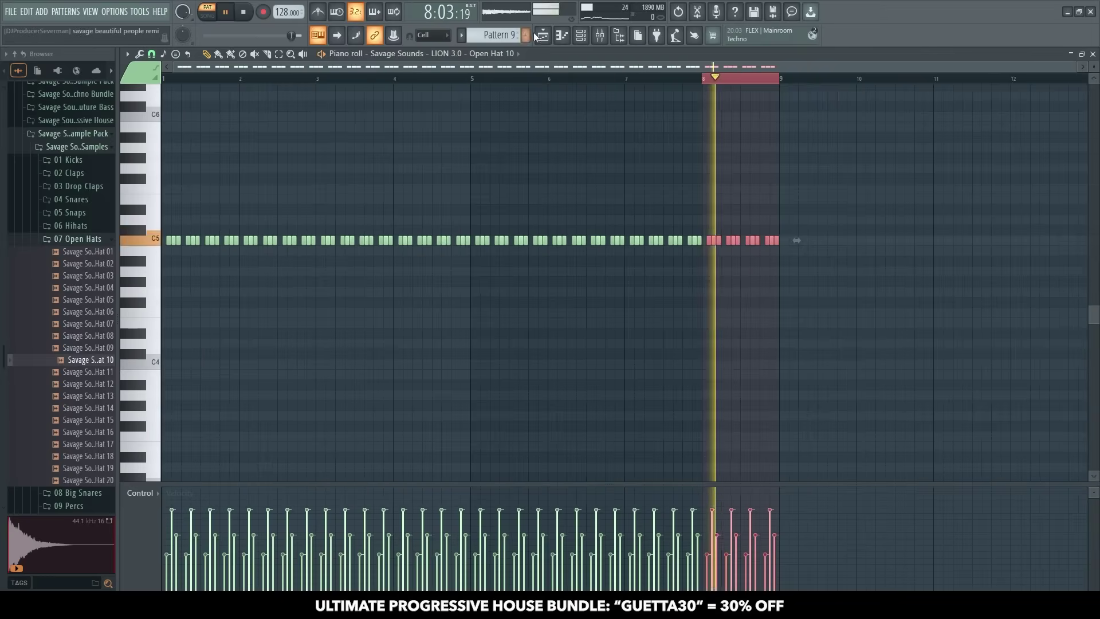
pyautogui.press('F5')
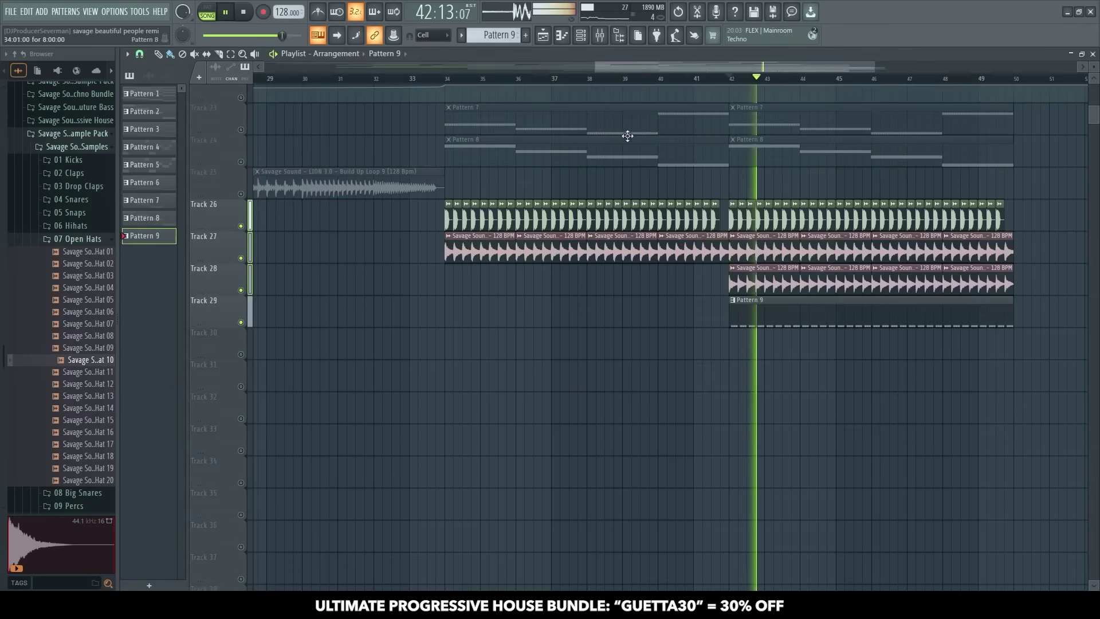
# - Cut the Hat insert's low end with Fruity Parametric EQ 2, check the master spectrum in SPAN, and lower the Hat fader slightly
pyautogui.press('F6')
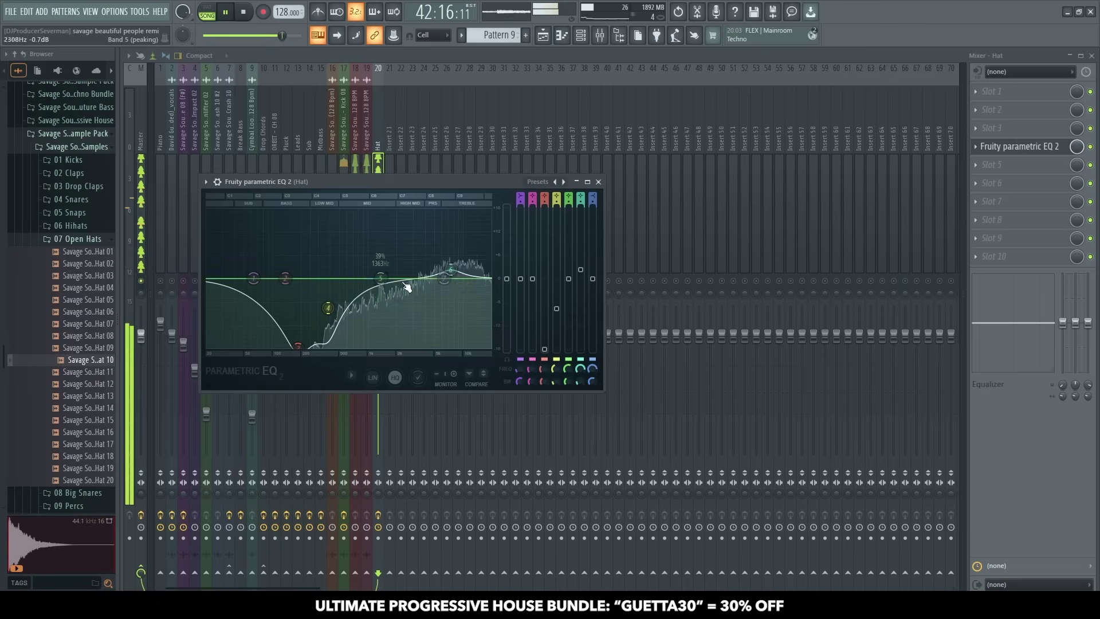
pyautogui.moveTo(285, 278); pyautogui.dragTo(381, 288)
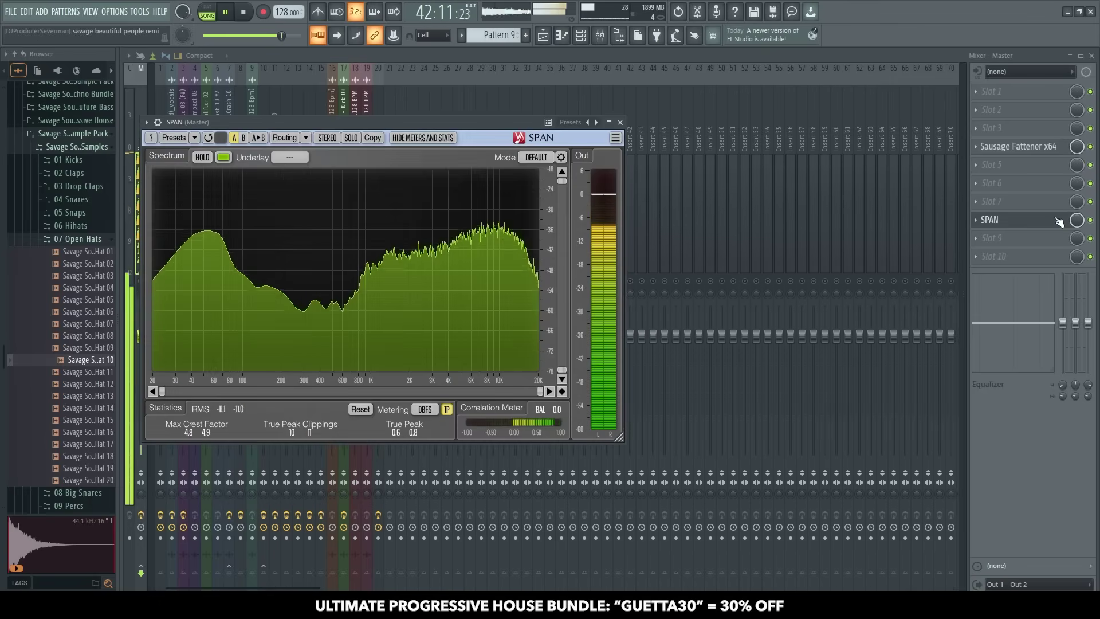
pyautogui.click(1058, 223)
pyautogui.moveTo(381, 346); pyautogui.dragTo(381, 349)
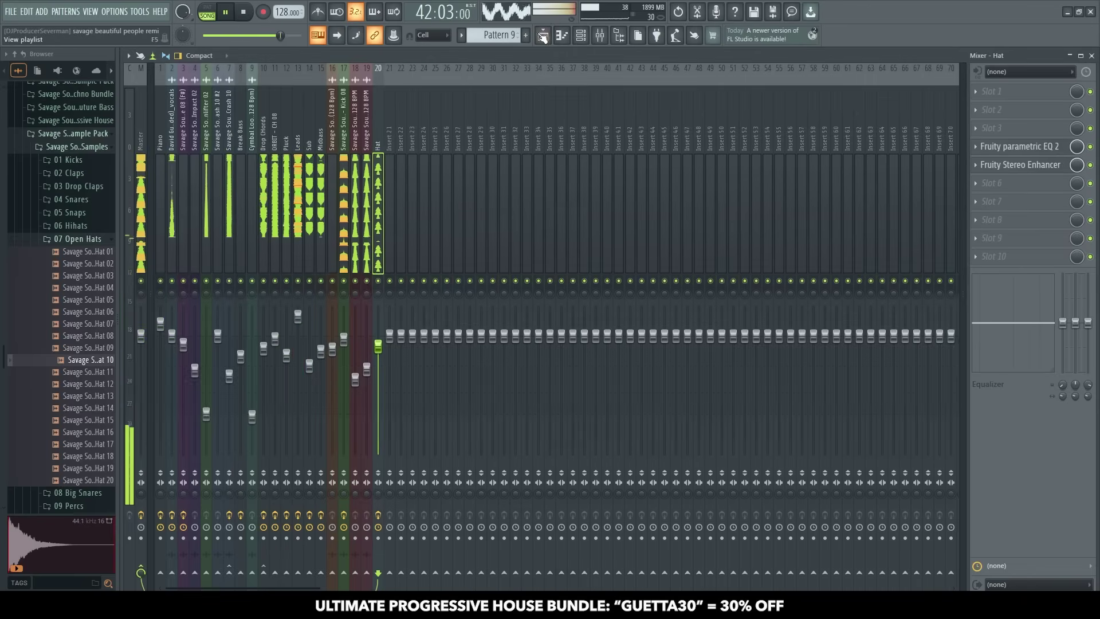
# - Place Fill 03 - 128 BPM on Track 30 and Fill 11 - 128 BPM on Track 31, repeat them across the drop, and play the result
pyautogui.press('F5')
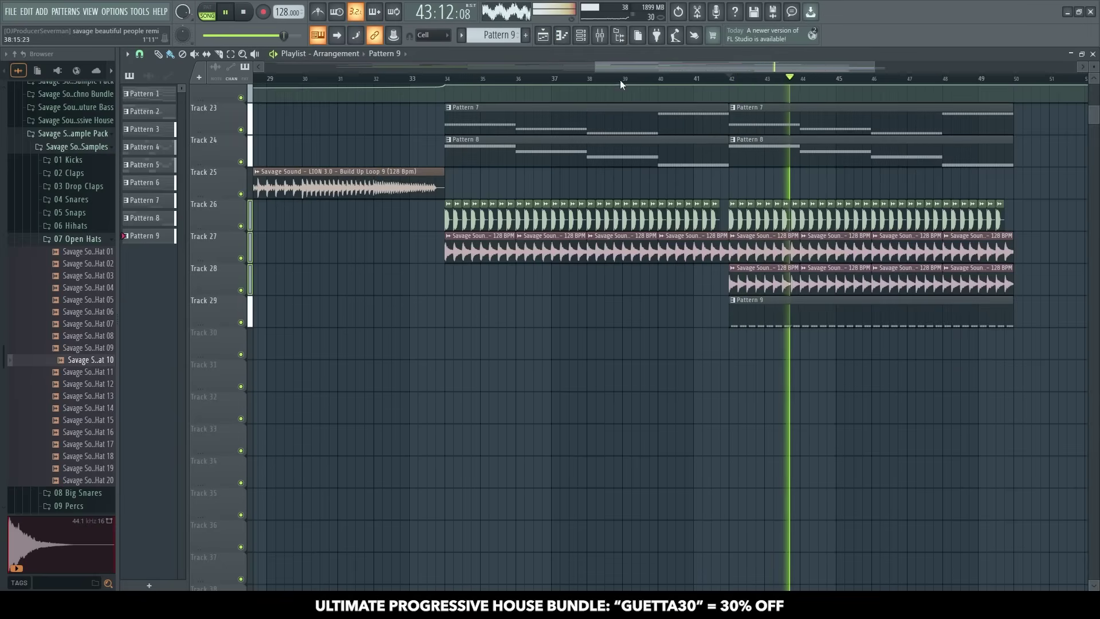
pyautogui.press('F9')
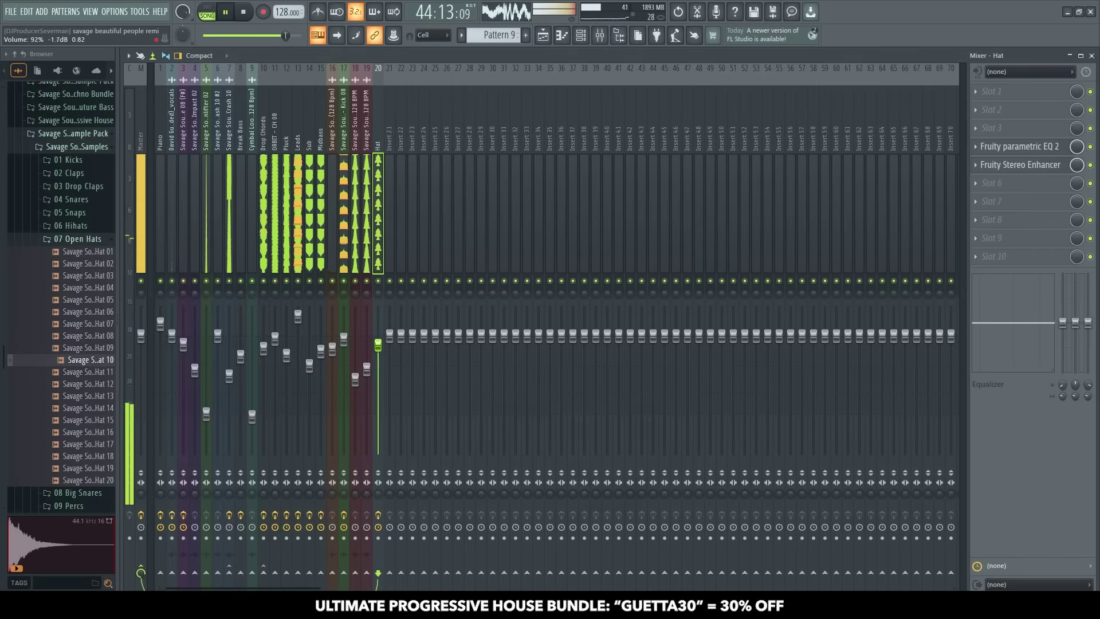
pyautogui.click(542, 35)
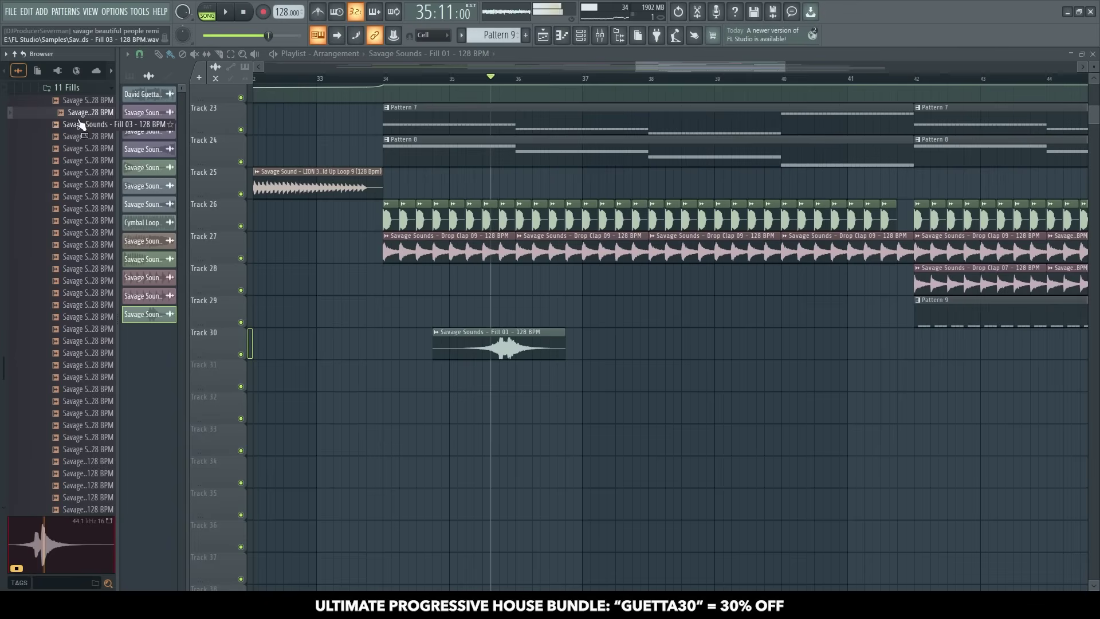
pyautogui.moveTo(86, 220); pyautogui.dragTo(550, 380)
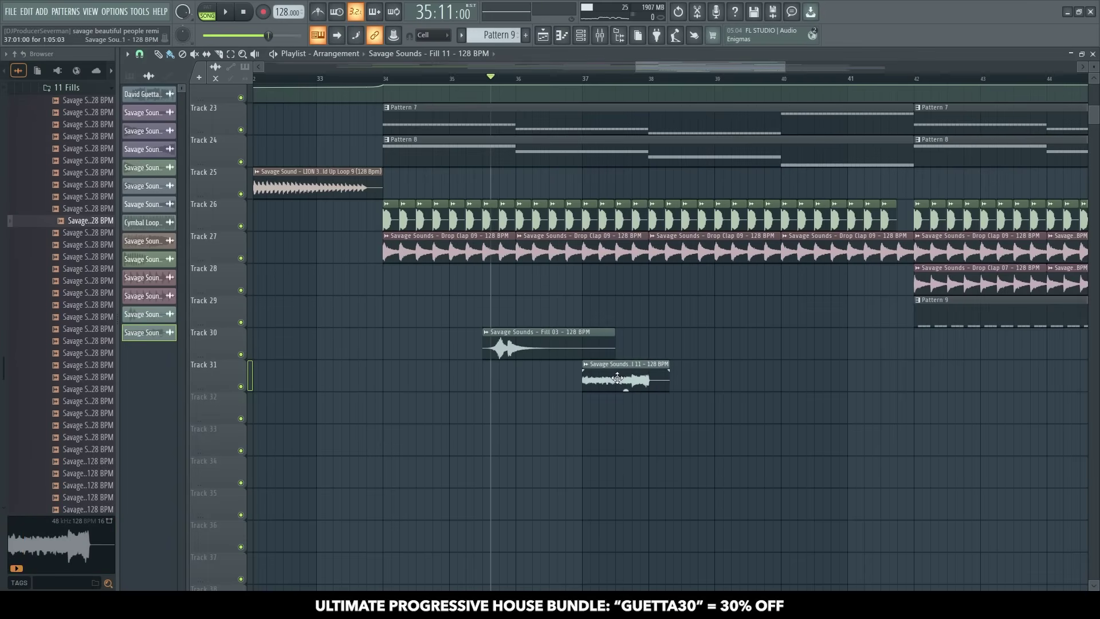
pyautogui.press('space')
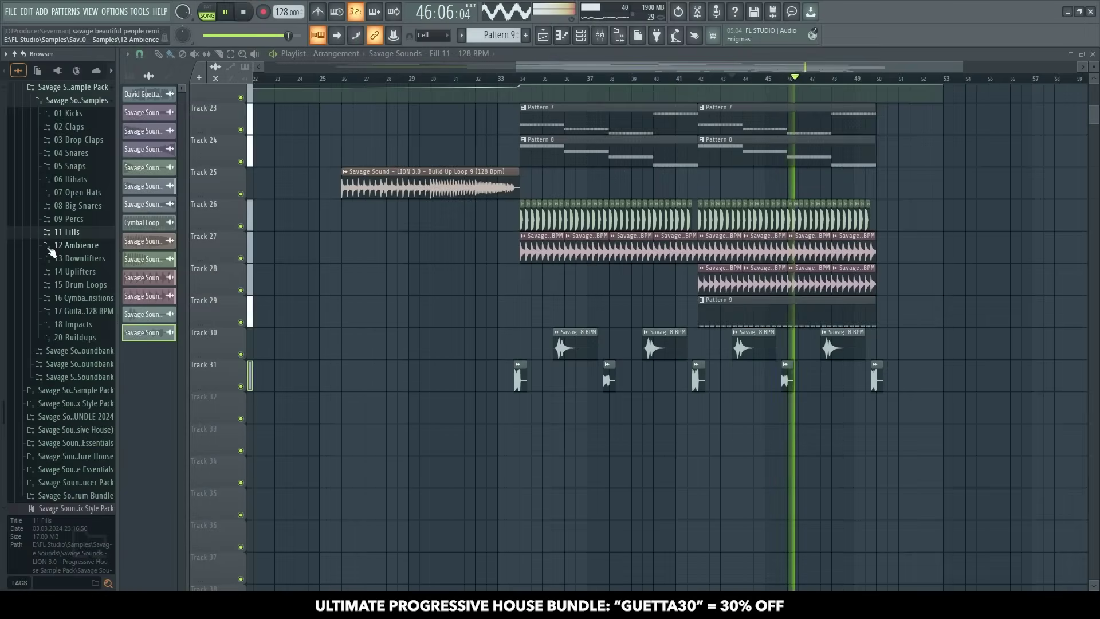
pyautogui.press('space')
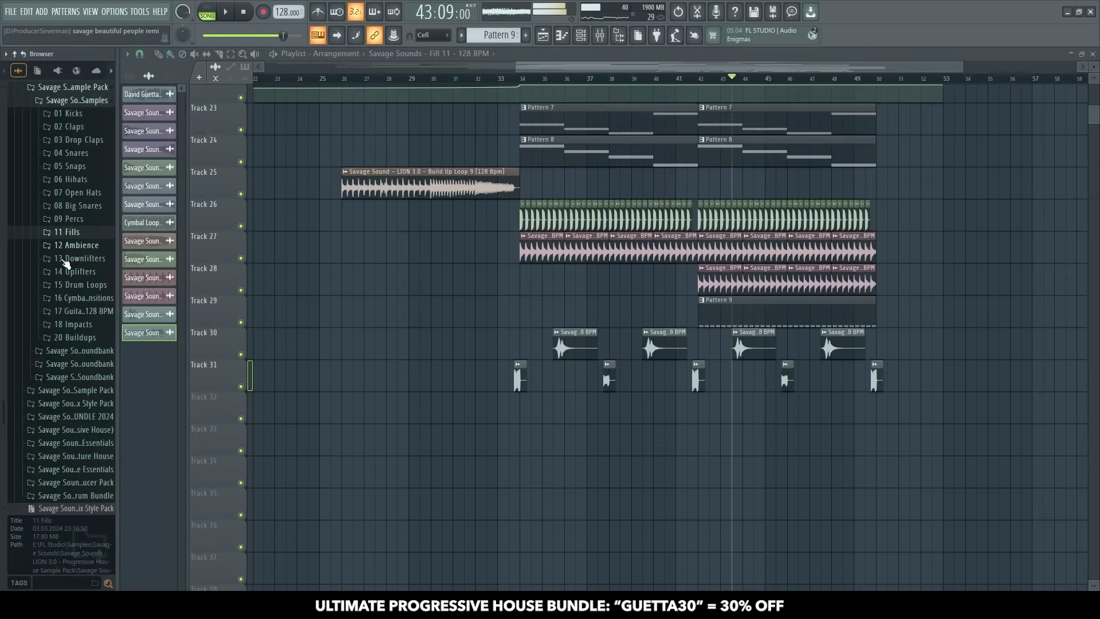
# - Audition the ambience samples, place Ambience 53 (G-A 128Bpm) on Track 33 at bar 34, and play it soloed
pyautogui.click(63, 245)
pyautogui.scroll(-10, 57, 269)
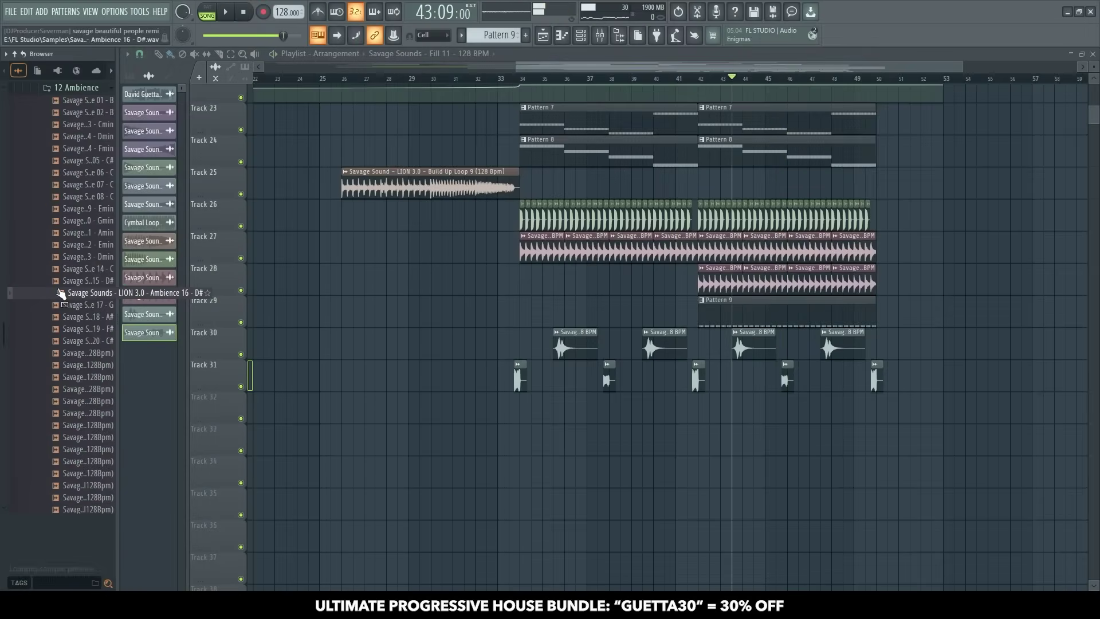
pyautogui.moveTo(86, 232); pyautogui.dragTo(533, 446)
pyautogui.press('space')
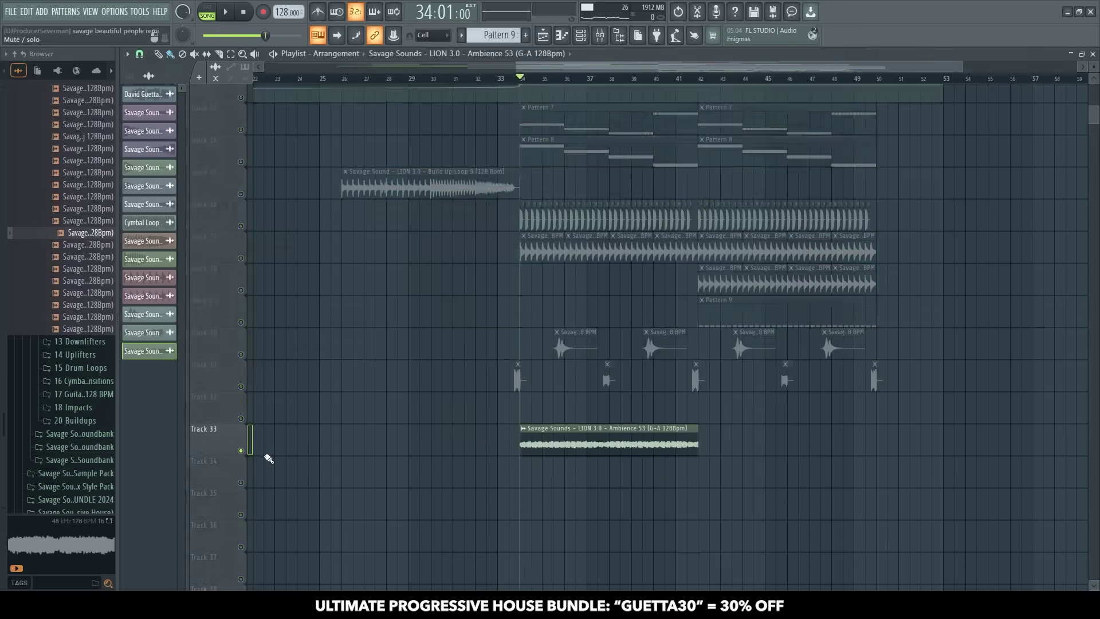
# - Route Ambience 53 to mixer insert 23, adjust its Fruity Parametric EQ 2 bands, and repeat the clip on Track 33 up to bar 50
pyautogui.doubleClick(578, 449)
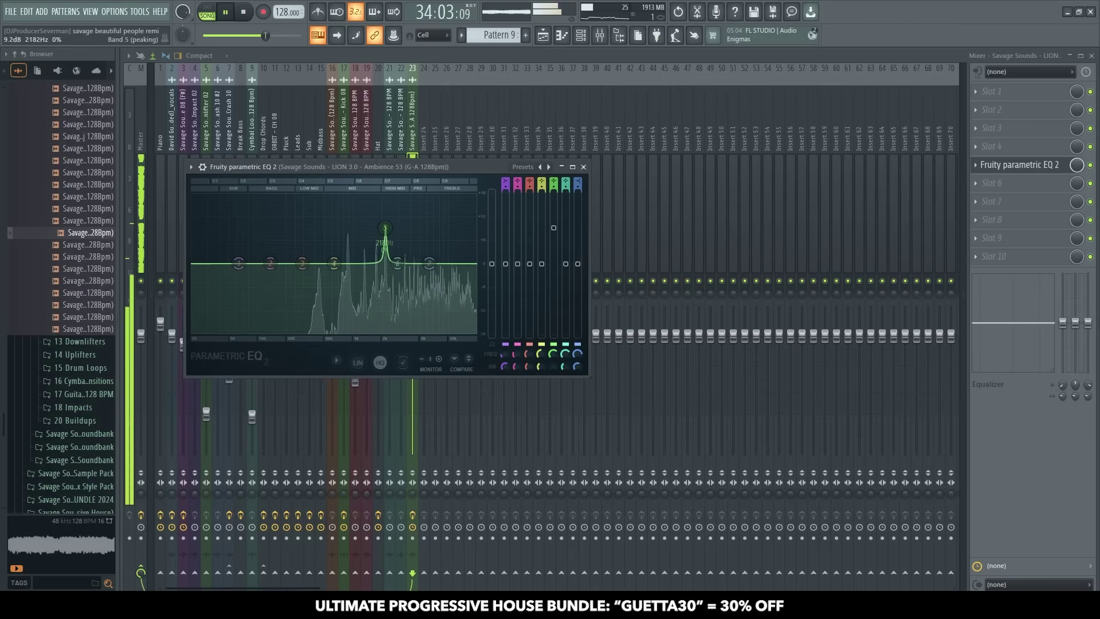
pyautogui.moveTo(553, 285); pyautogui.dragTo(554, 287)
pyautogui.moveTo(349, 265)
pyautogui.mouseDown()
pyautogui.moveTo(345, 239)
pyautogui.moveTo(347, 275)
pyautogui.mouseUp()
pyautogui.press('F9')
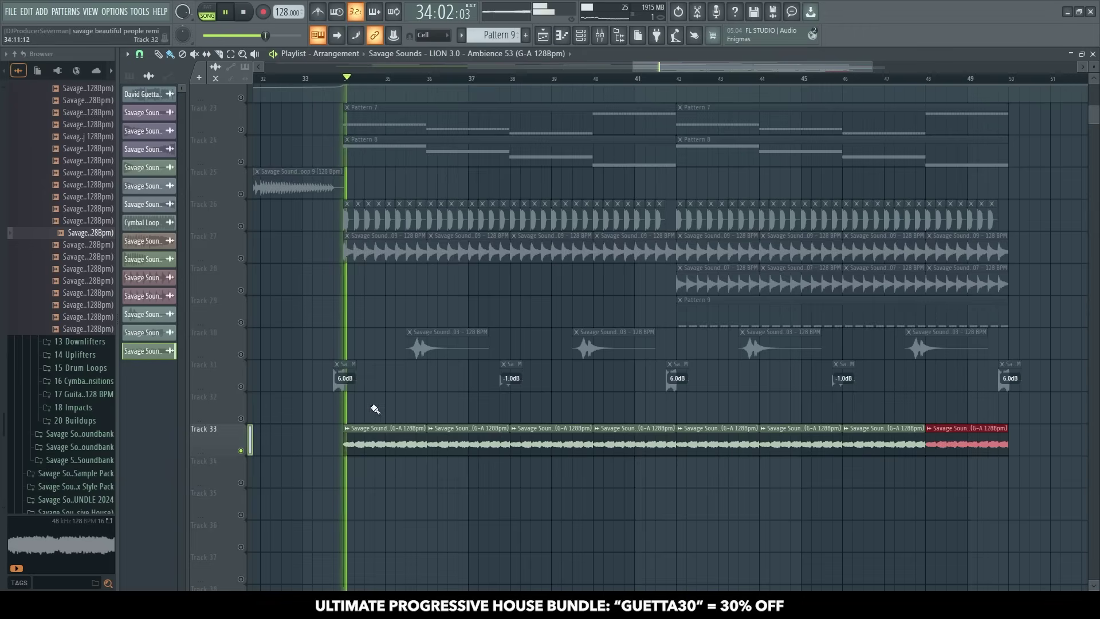
pyautogui.click(598, 44)
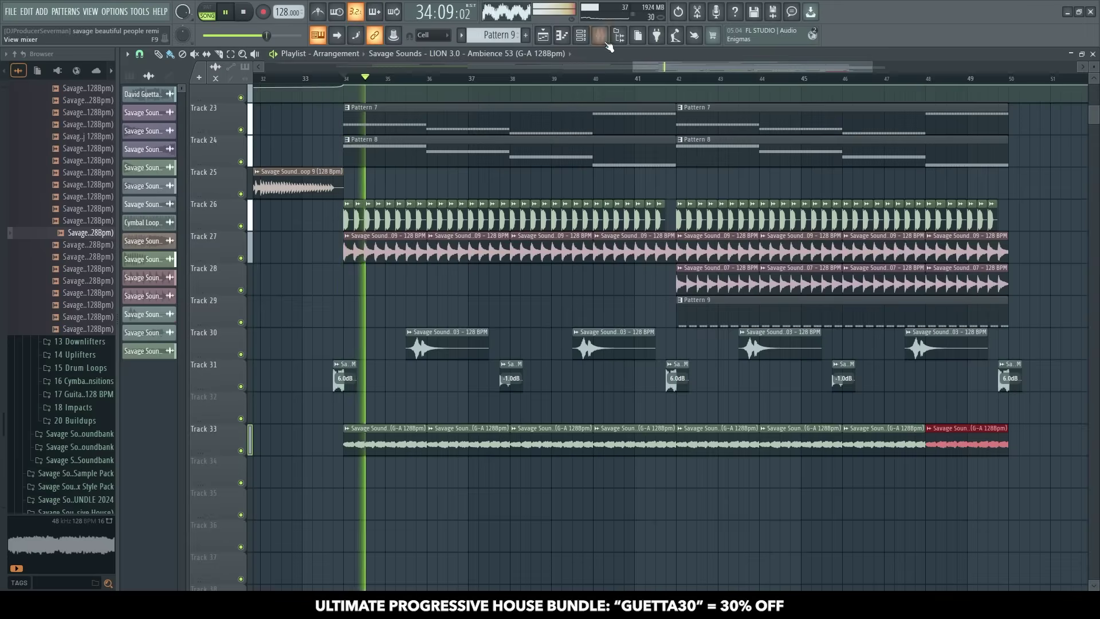
pyautogui.press('F9')
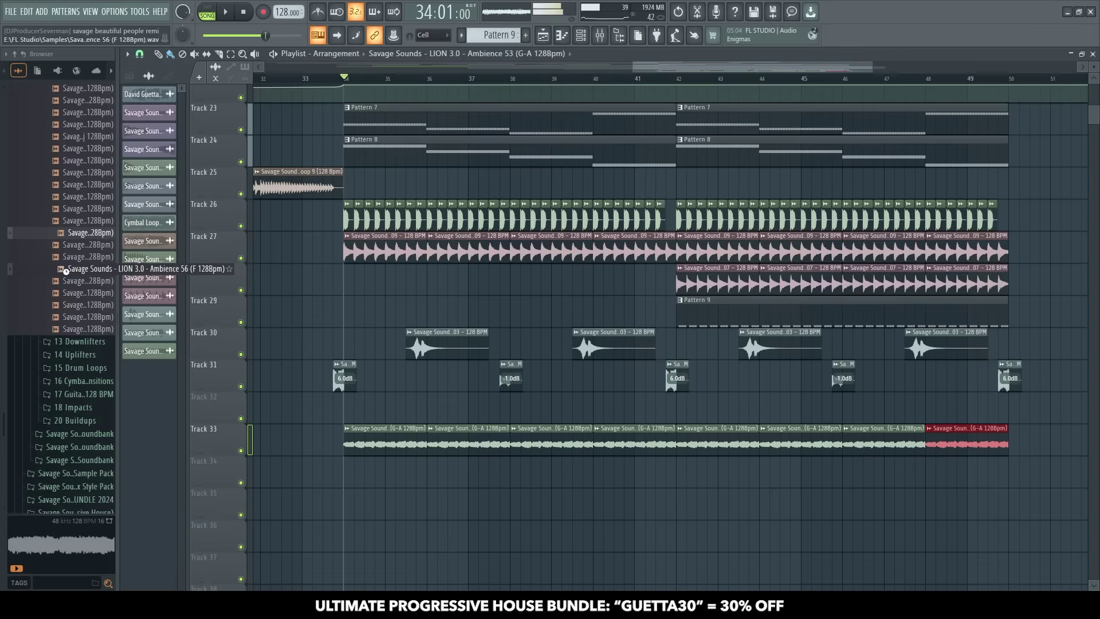
# - Add the Ambience 33 (G 128Bpm) loop to the playlist and apply Kickstart at 81% mix on its mixer insert 24
pyautogui.scroll(5, 66, 271)
pyautogui.click(75, 342)
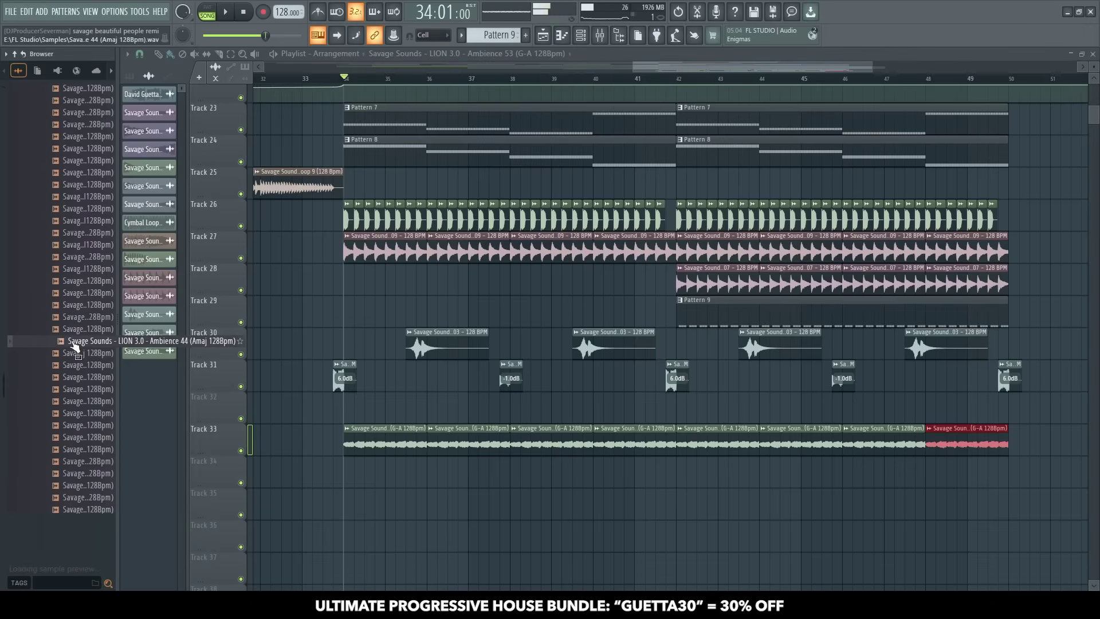
pyautogui.moveTo(75, 351); pyautogui.dragTo(302, 356)
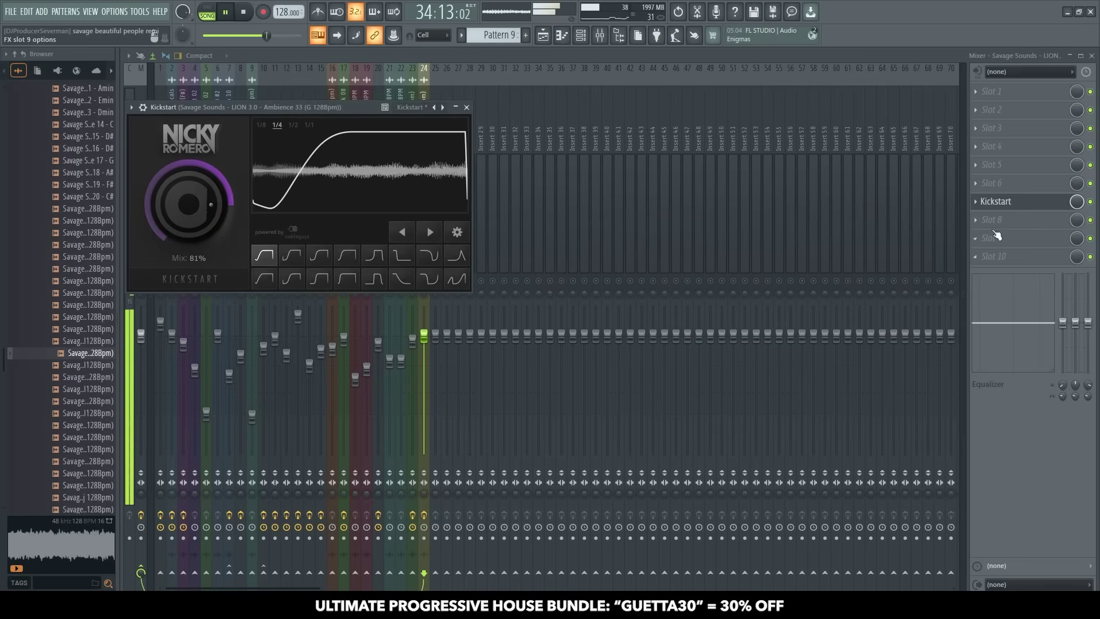
pyautogui.press('Escape')
# - Add Fruity Stereo Enhancer to slot 8 of the Ambience 33 insert and lower its fader slightly against the full mix
pyautogui.click(999, 220)
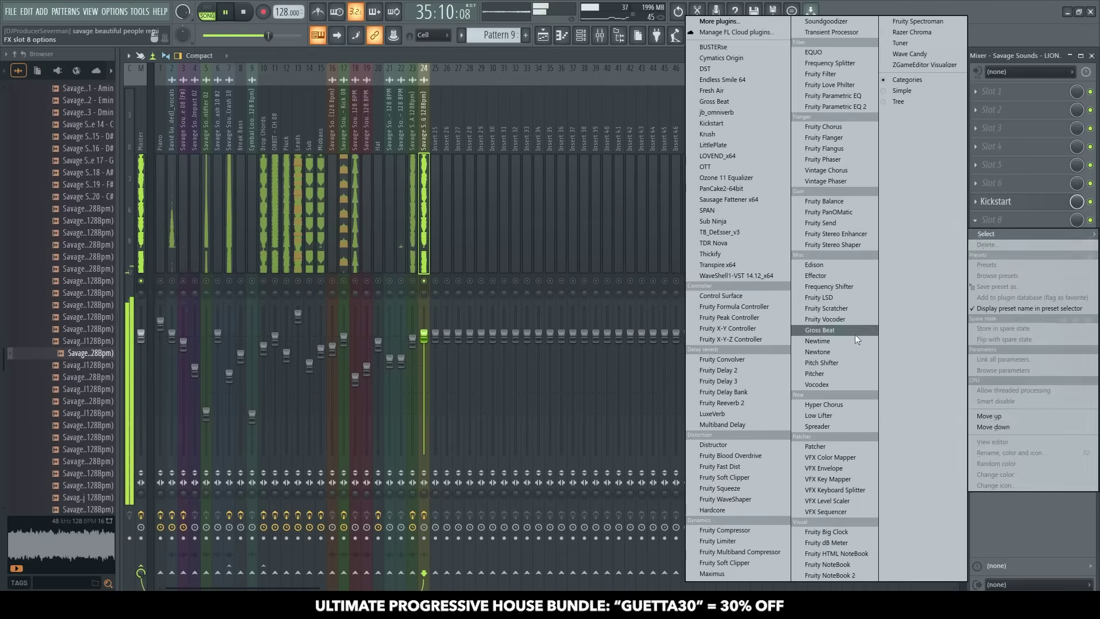
pyautogui.click(844, 236)
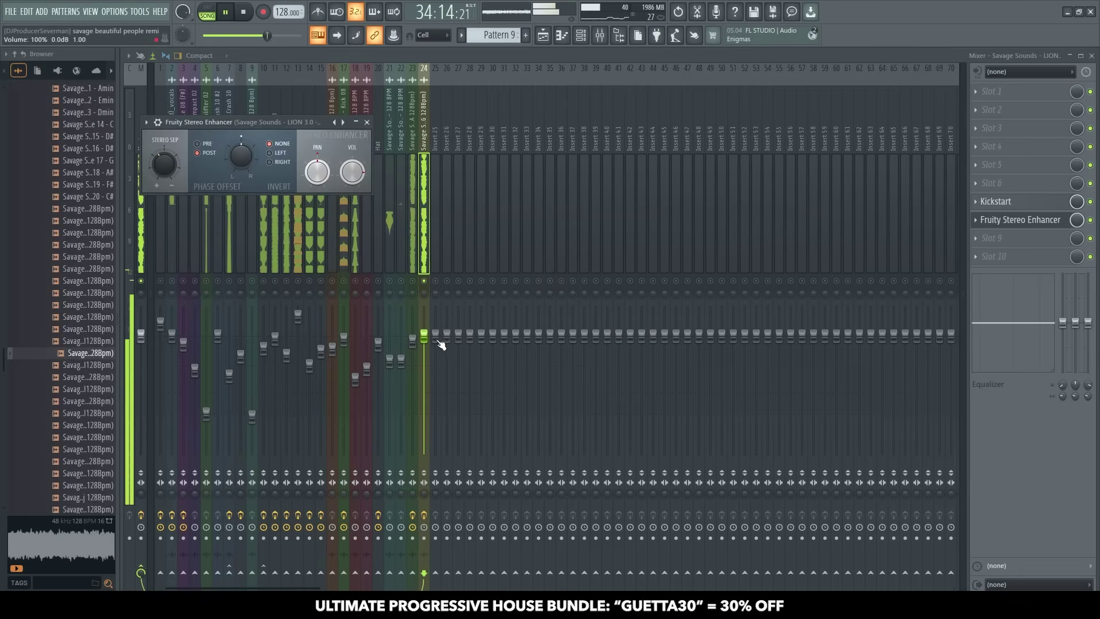
pyautogui.moveTo(425, 338); pyautogui.dragTo(427, 359)
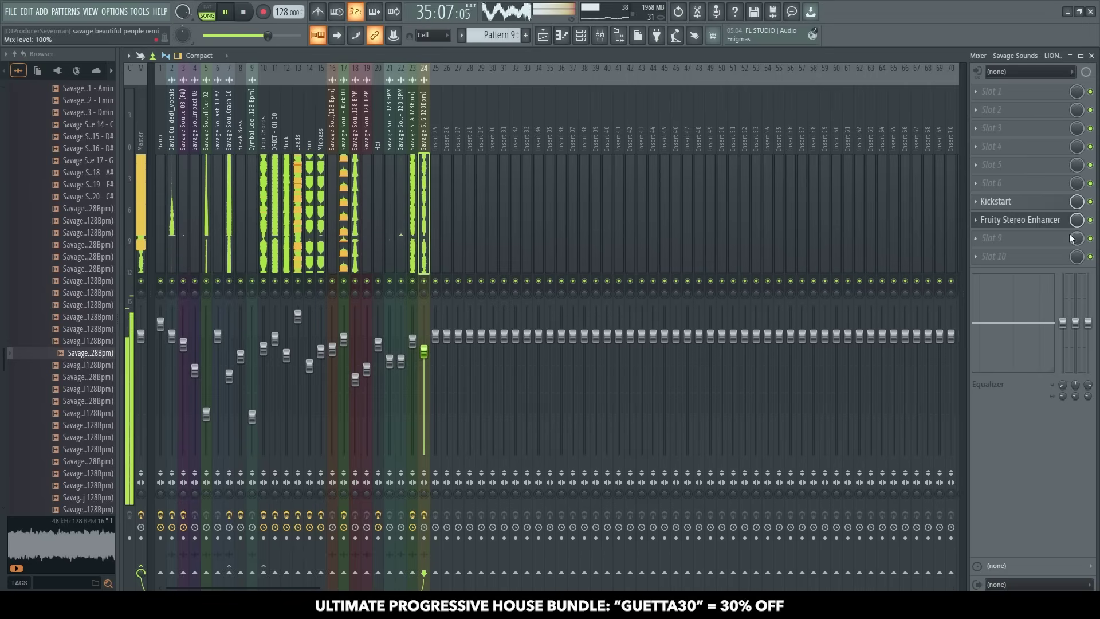
pyautogui.moveTo(423, 334); pyautogui.dragTo(423, 339)
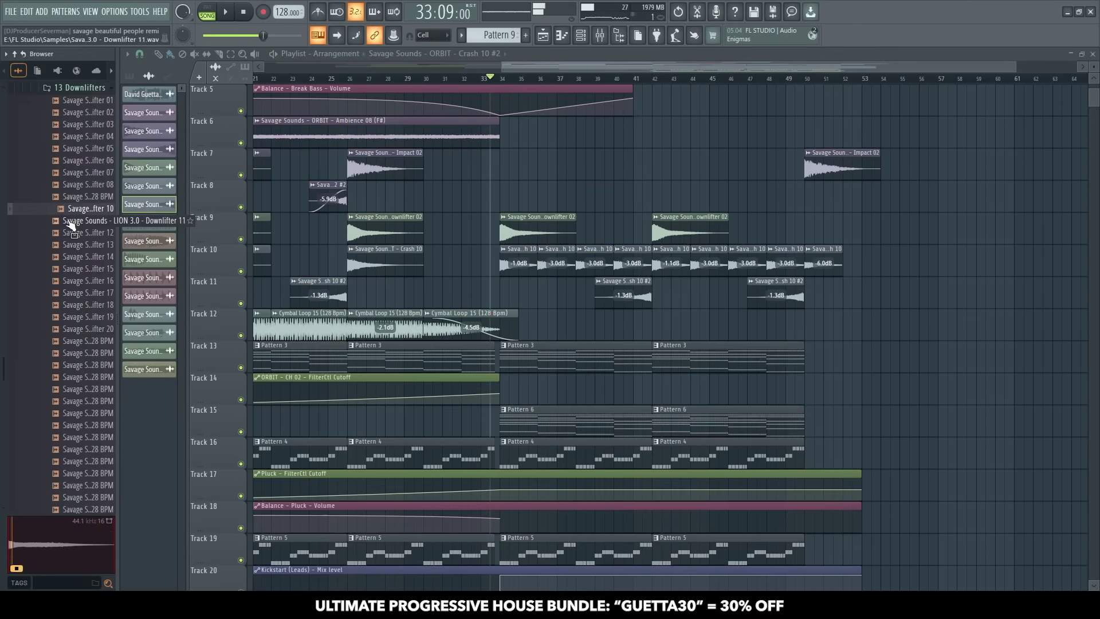
# - Try Downlifter 09, replace it with Downlifter 26 - 128 BPM on Track 8 at bar 34, and play it soloed
pyautogui.moveTo(515, 190); pyautogui.dragTo(515, 190)
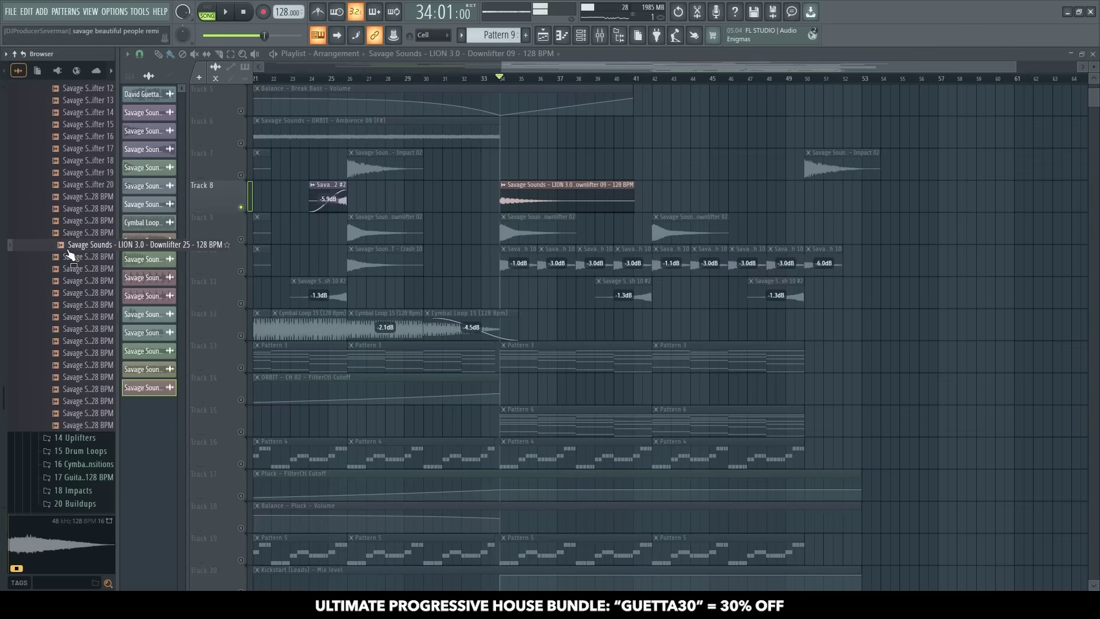
pyautogui.moveTo(524, 229); pyautogui.dragTo(544, 203)
pyautogui.press('space')
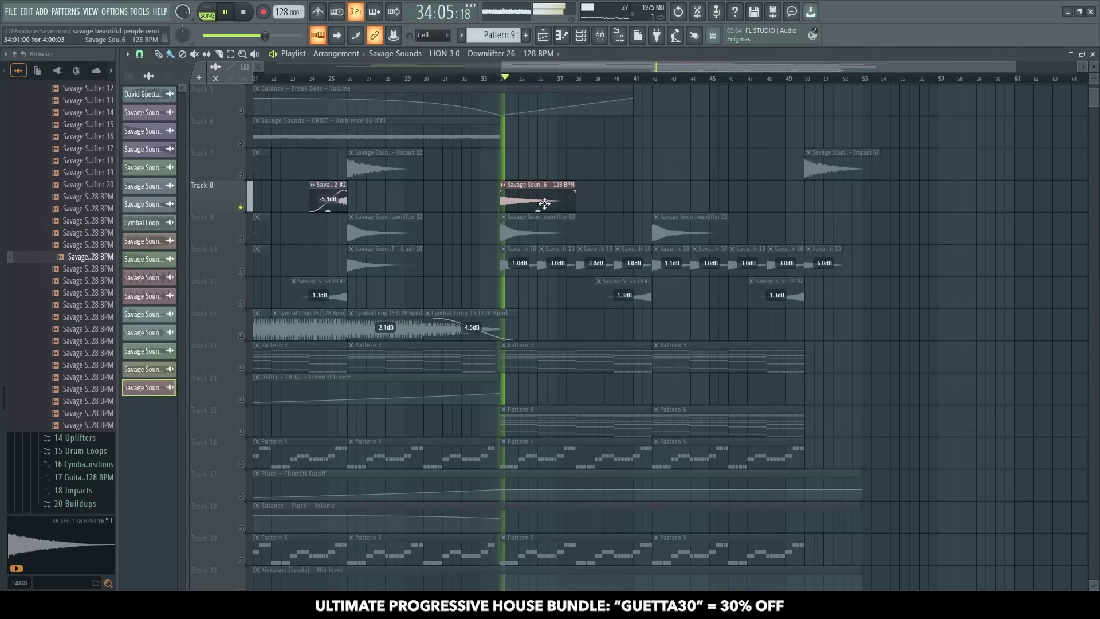
pyautogui.doubleClick(544, 203)
pyautogui.press('F9')
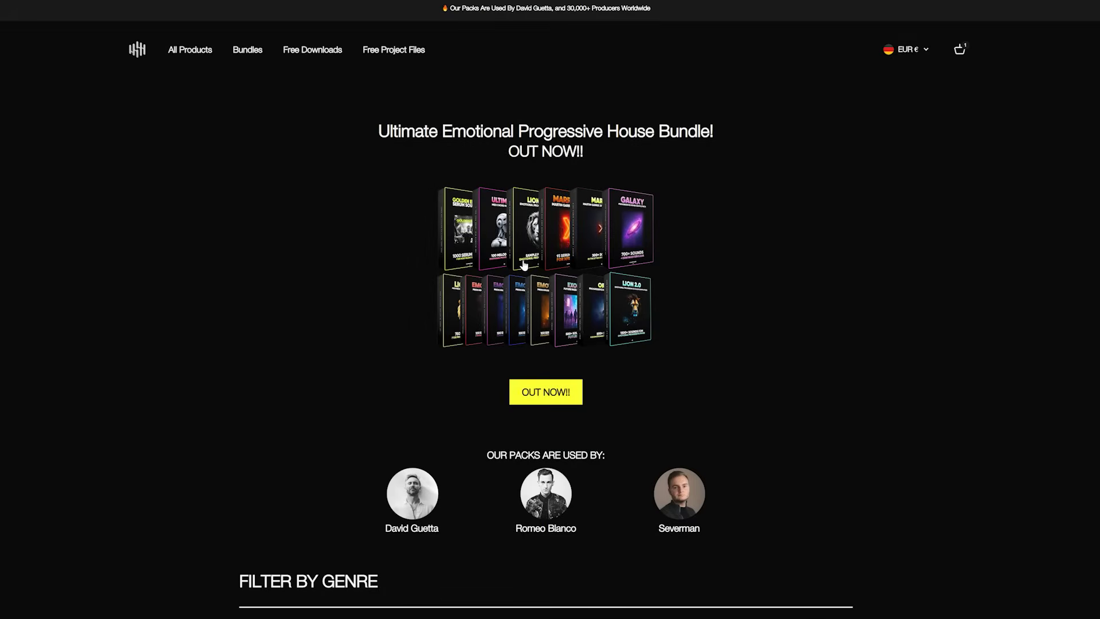
# - Switch to the sample pack website and review the Ultimate Emotional Progressive House Bundle's description and included packs
pyautogui.click(536, 258)
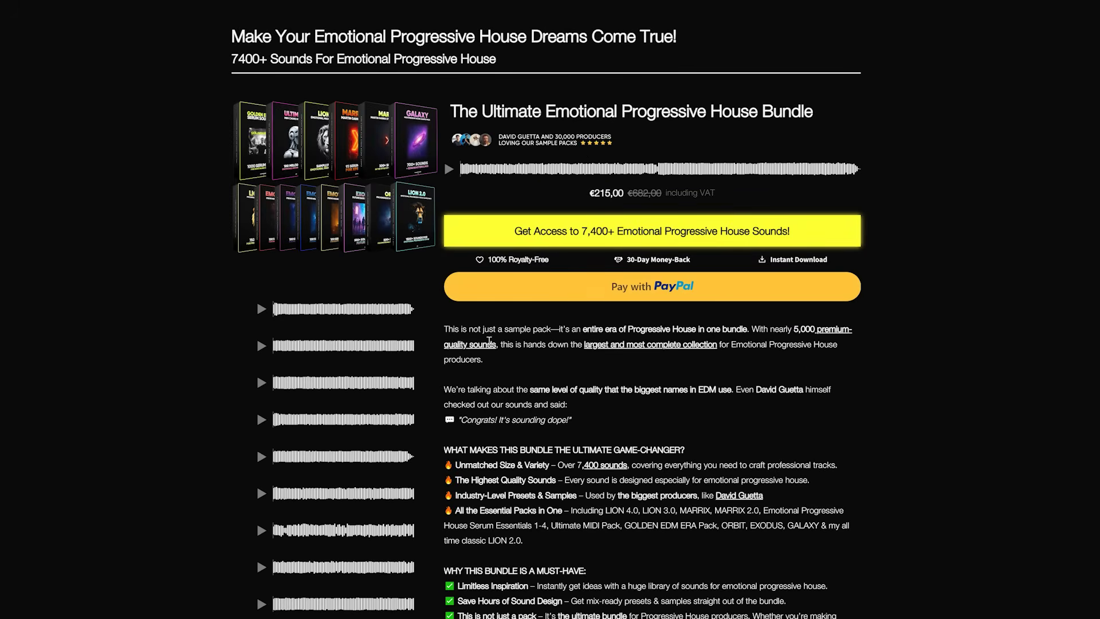
pyautogui.scroll(-4, 489, 340)
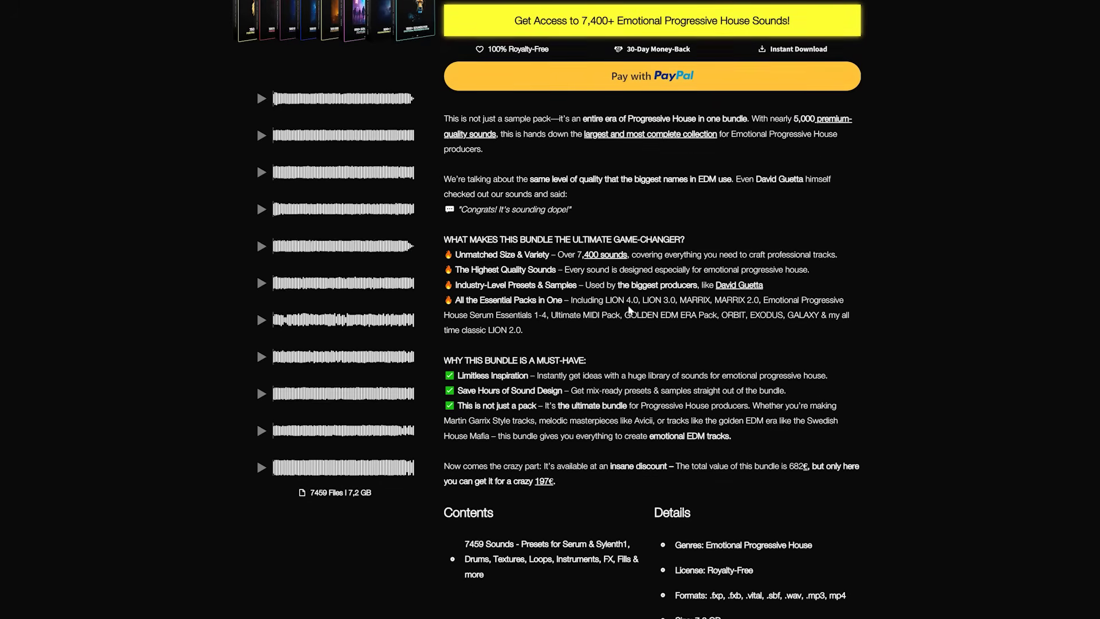
pyautogui.scroll(-7, 571, 276)
pyautogui.scroll(-6, 538, 395)
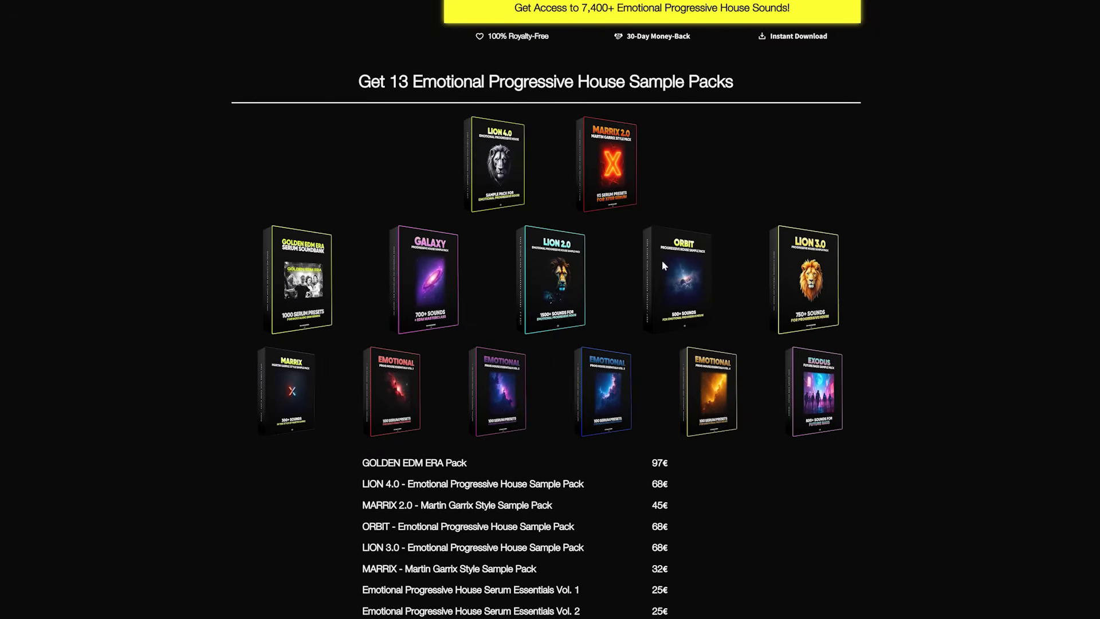
pyautogui.scroll(-15, 593, 339)
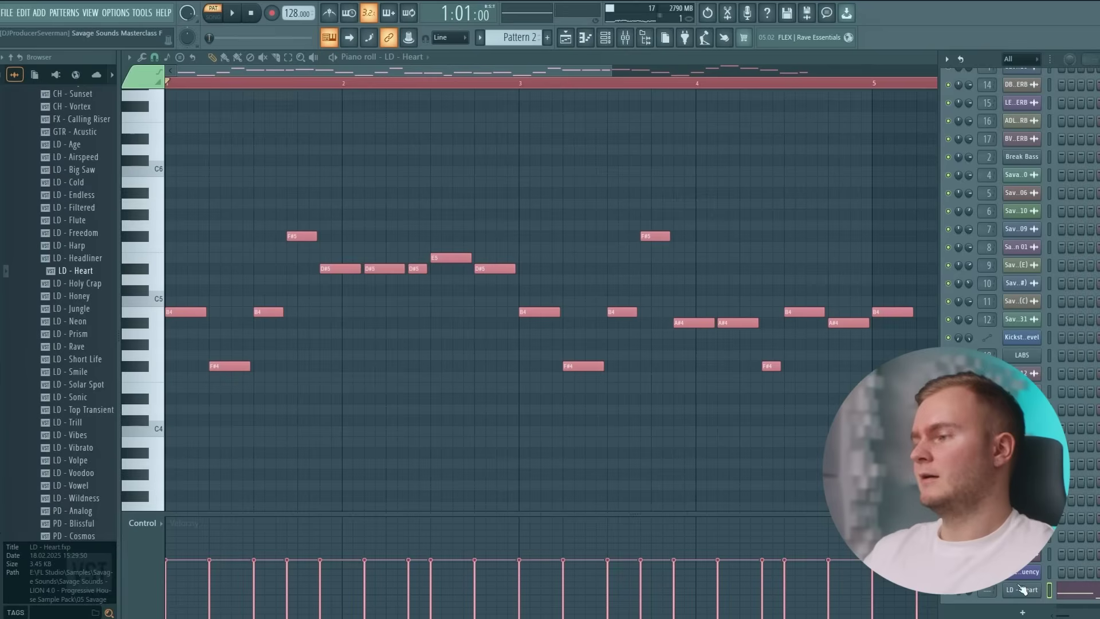
pyautogui.rightClick(1020, 588)
pyautogui.click(1001, 585)
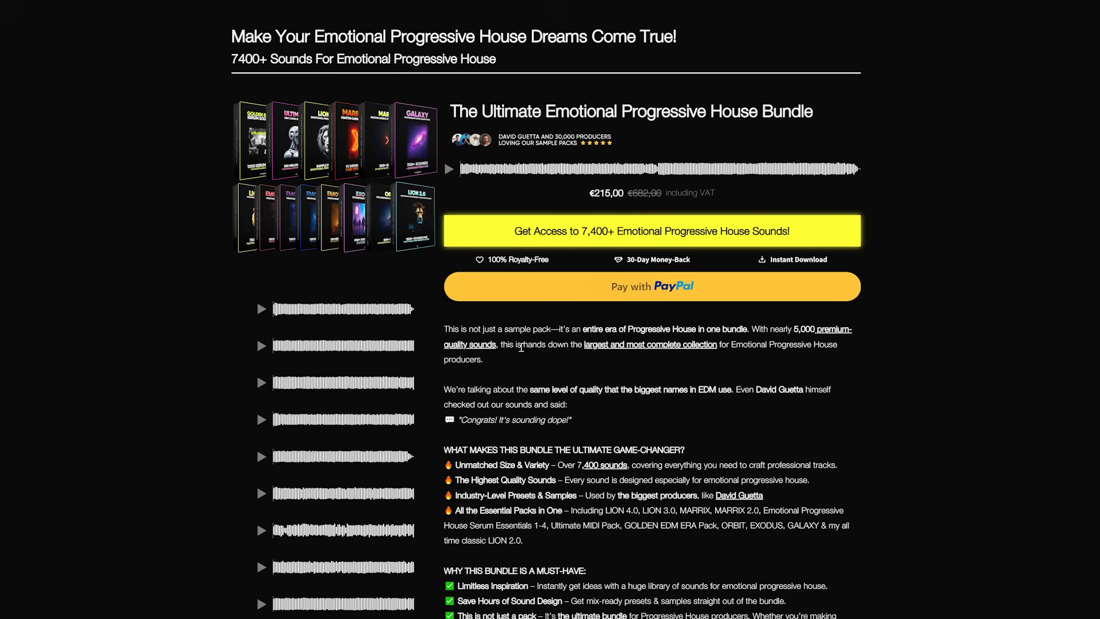
# - Read through the bundle's selling points, contents and details on its product page
pyautogui.scroll(-4, 520, 346)
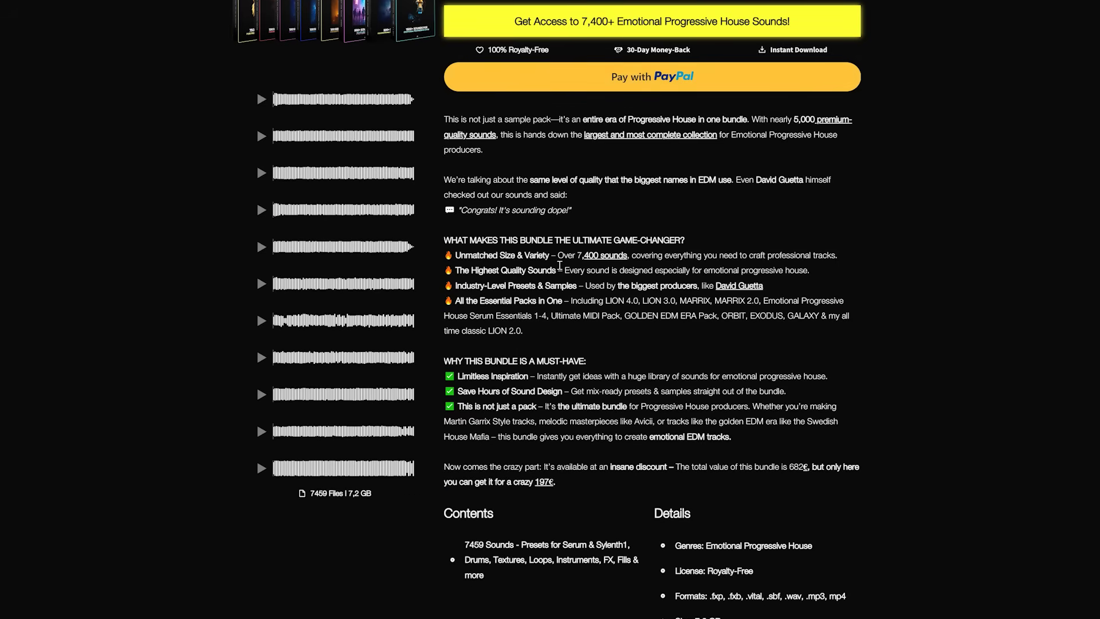
pyautogui.scroll(-4, 565, 269)
pyautogui.scroll(-3, 582, 375)
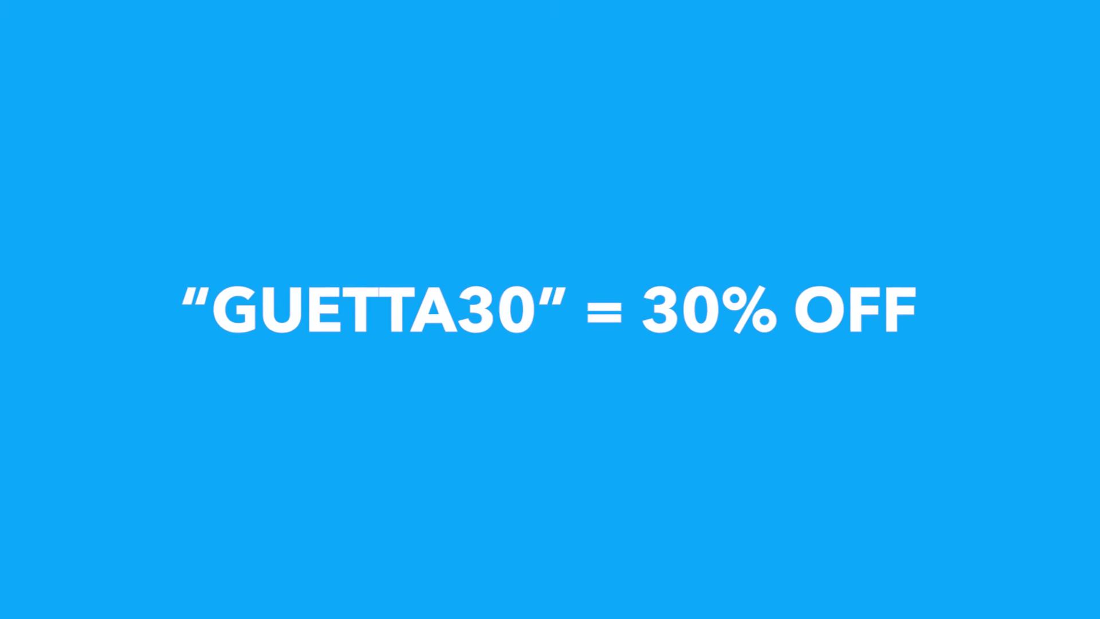